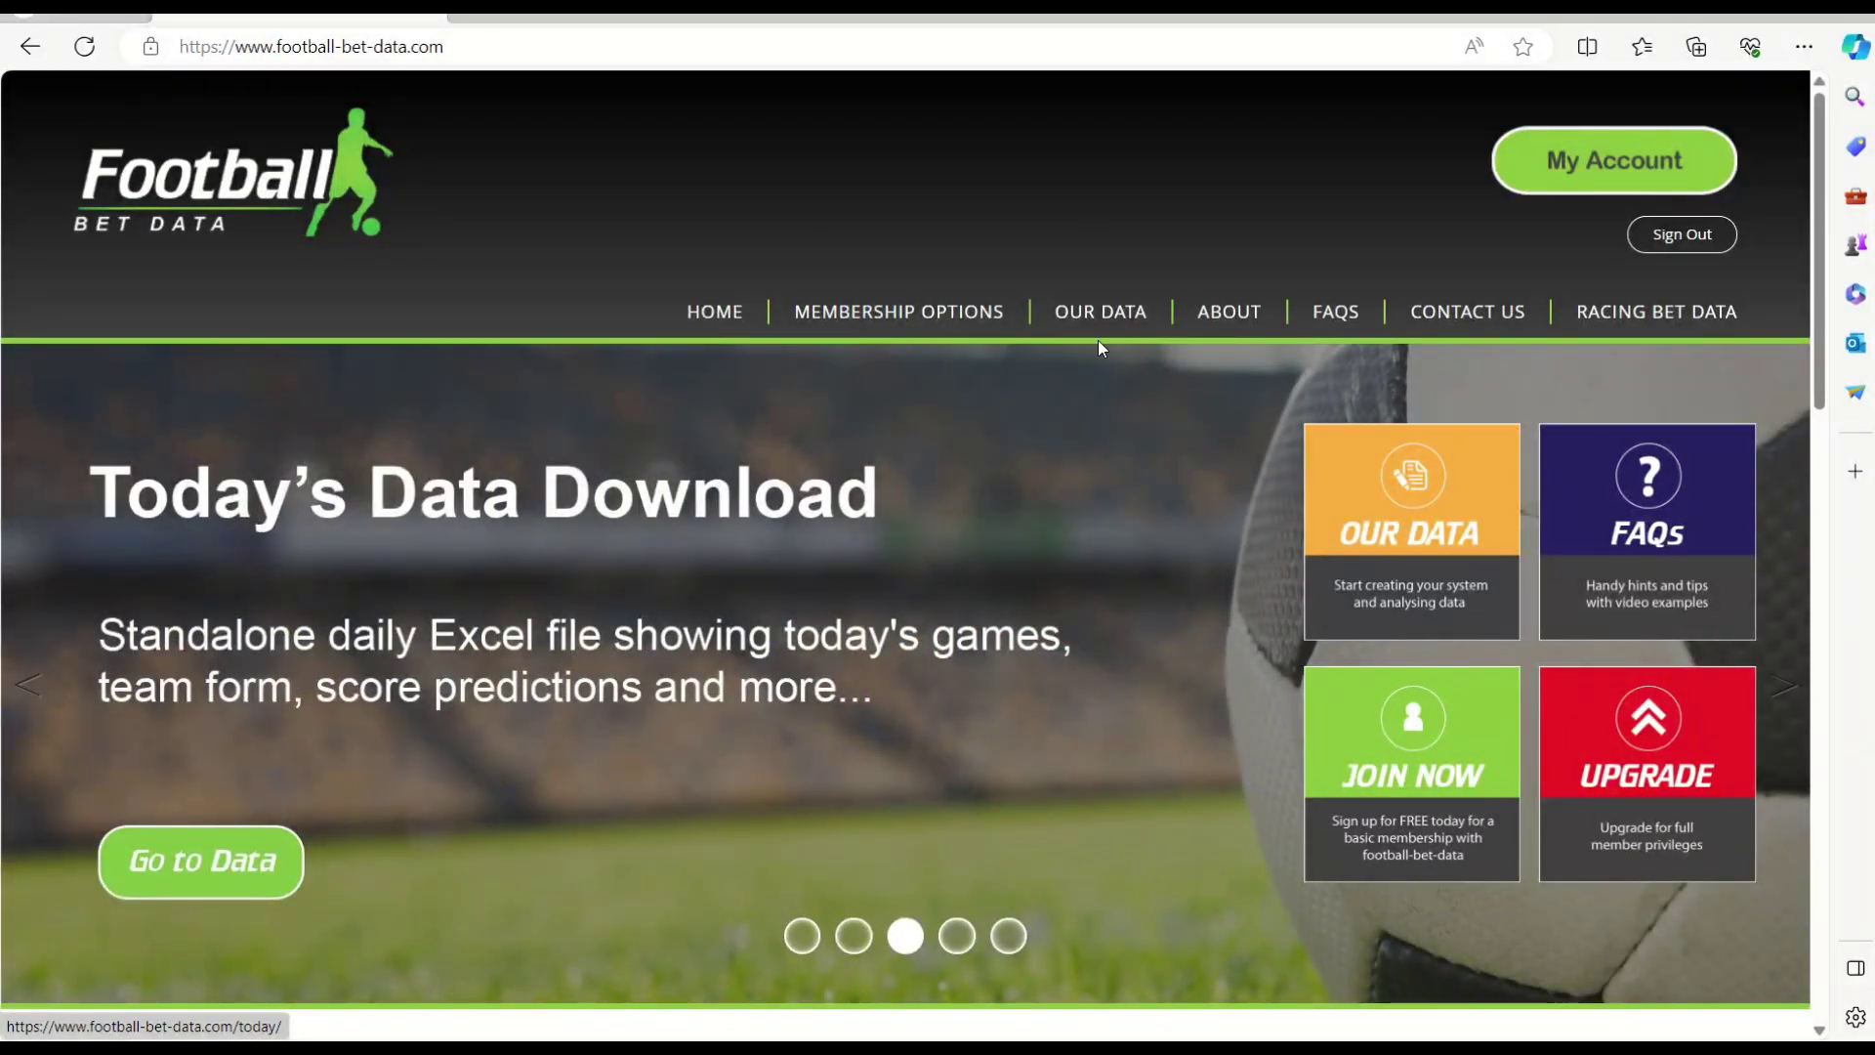
# Look over the Football Bet Data homepage and its OUR DATA menu in Edge.
pyautogui.moveTo(1098, 337)
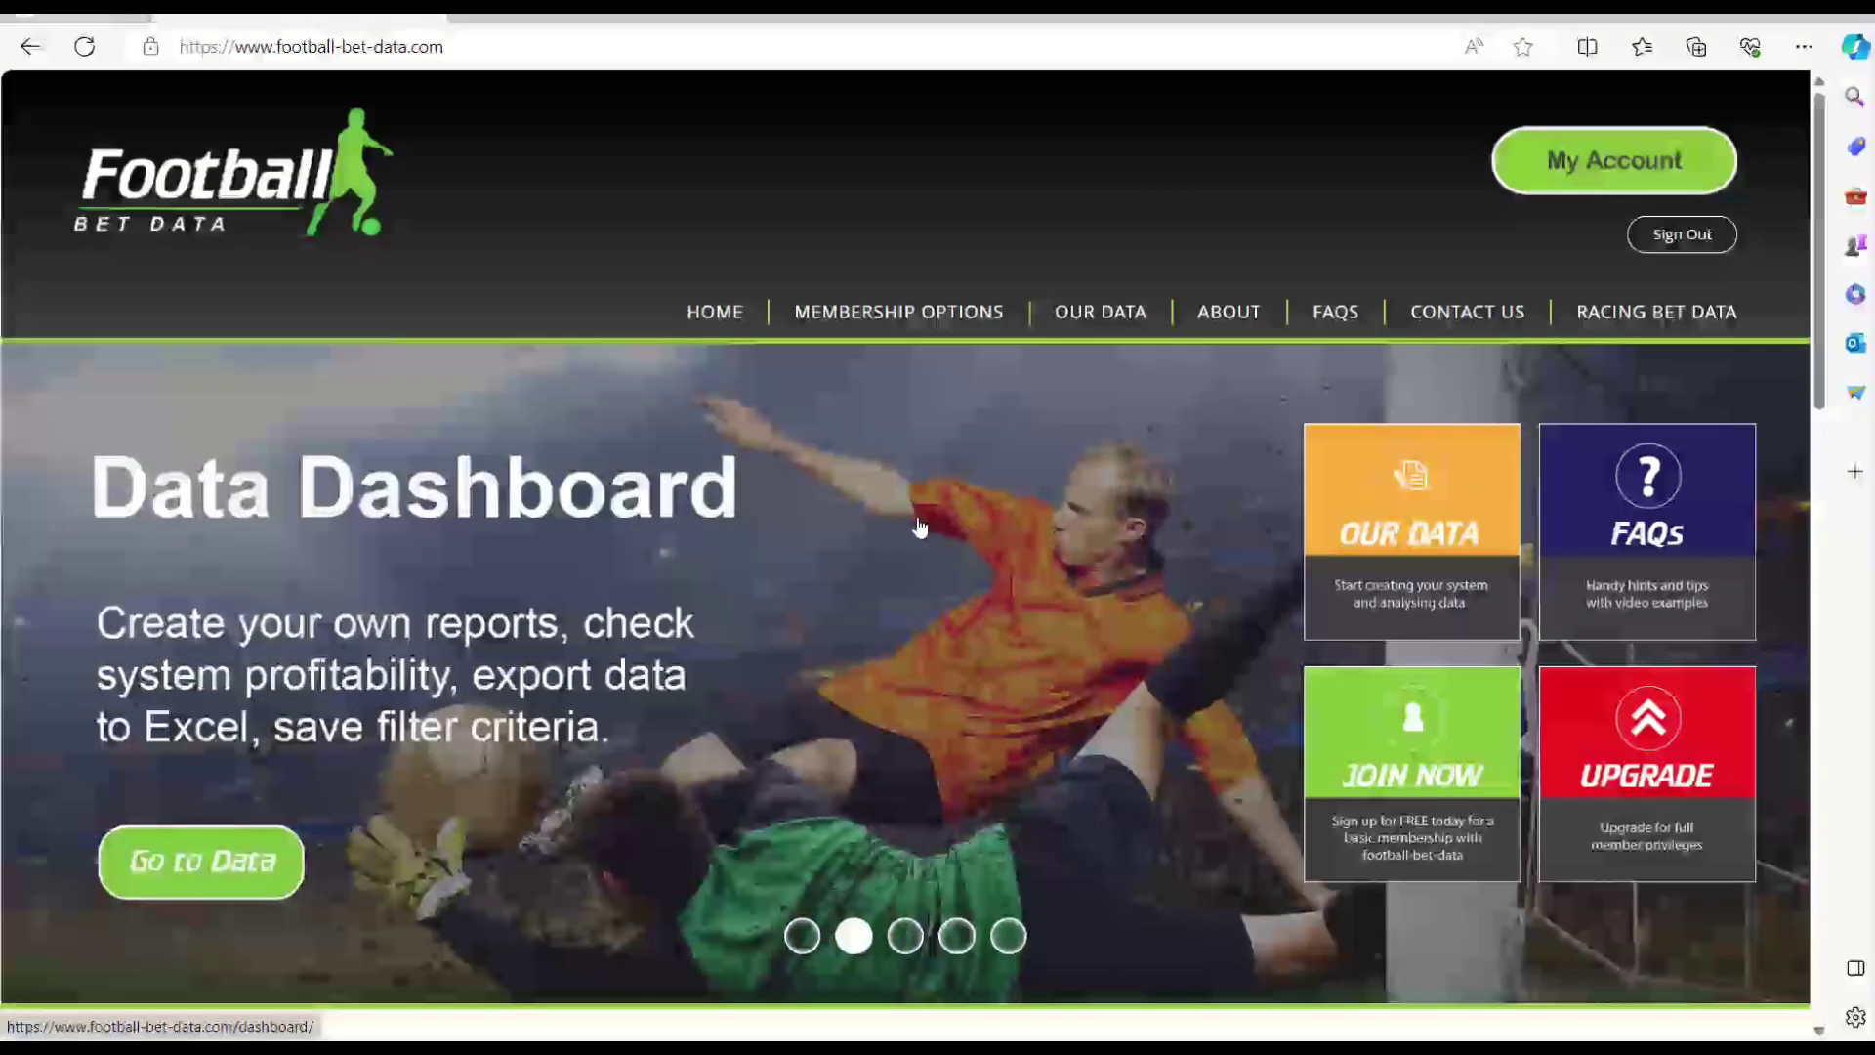
pyautogui.moveTo(1089, 313)
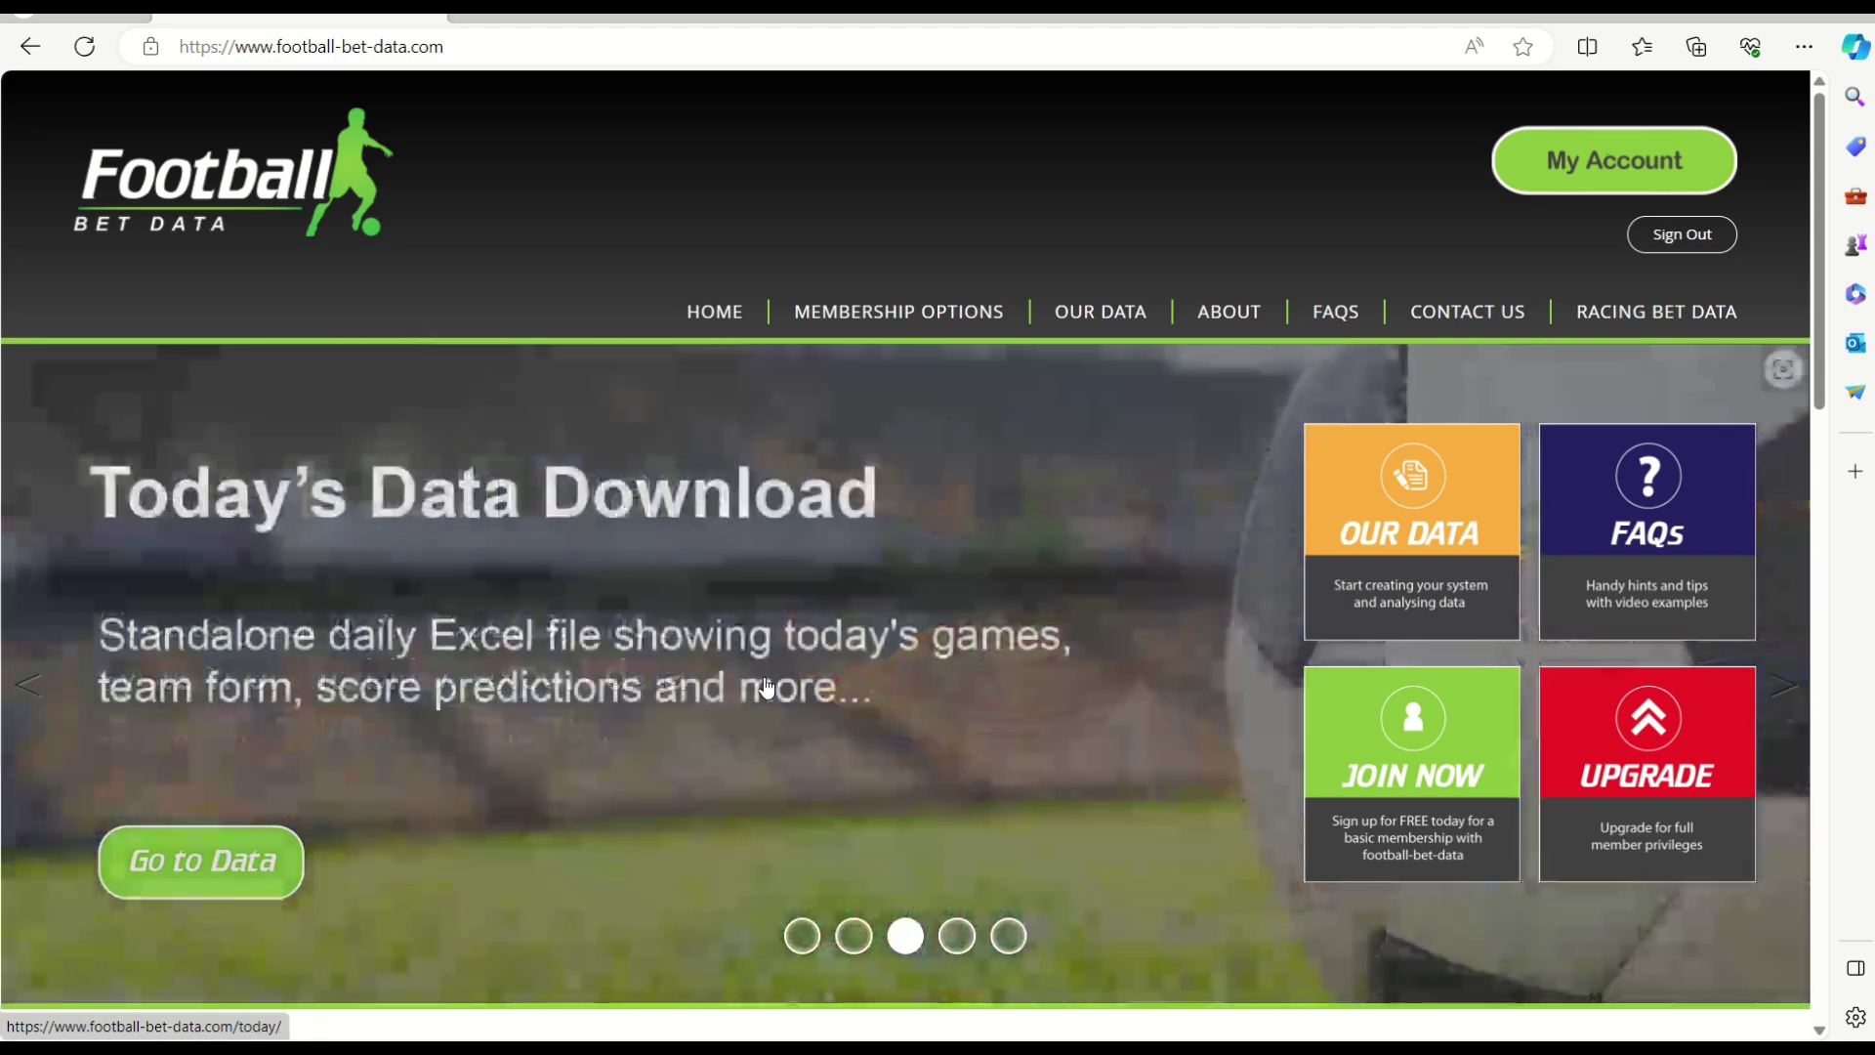
pyautogui.hotkey('alt', 'Tab')
pyautogui.press('Tab')
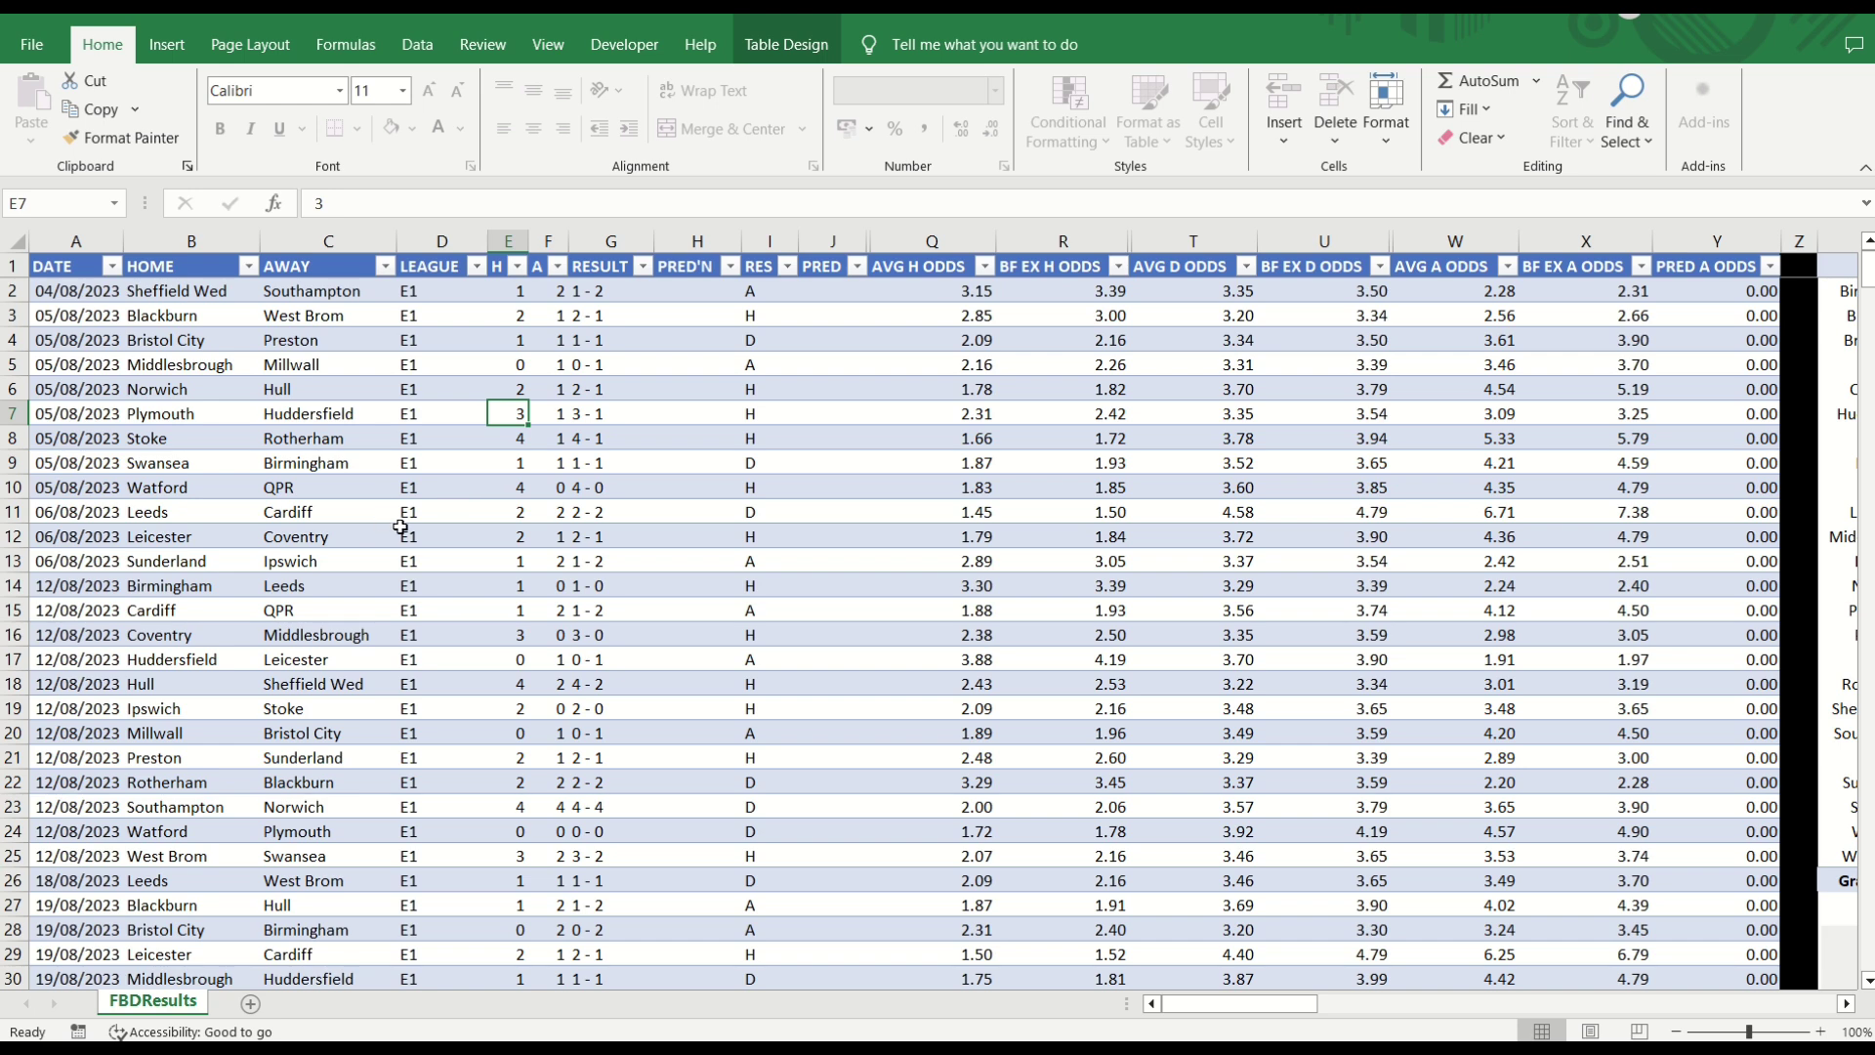
pyautogui.click(401, 531)
pyautogui.hotkey('ctrl', 'shift', 'Down')
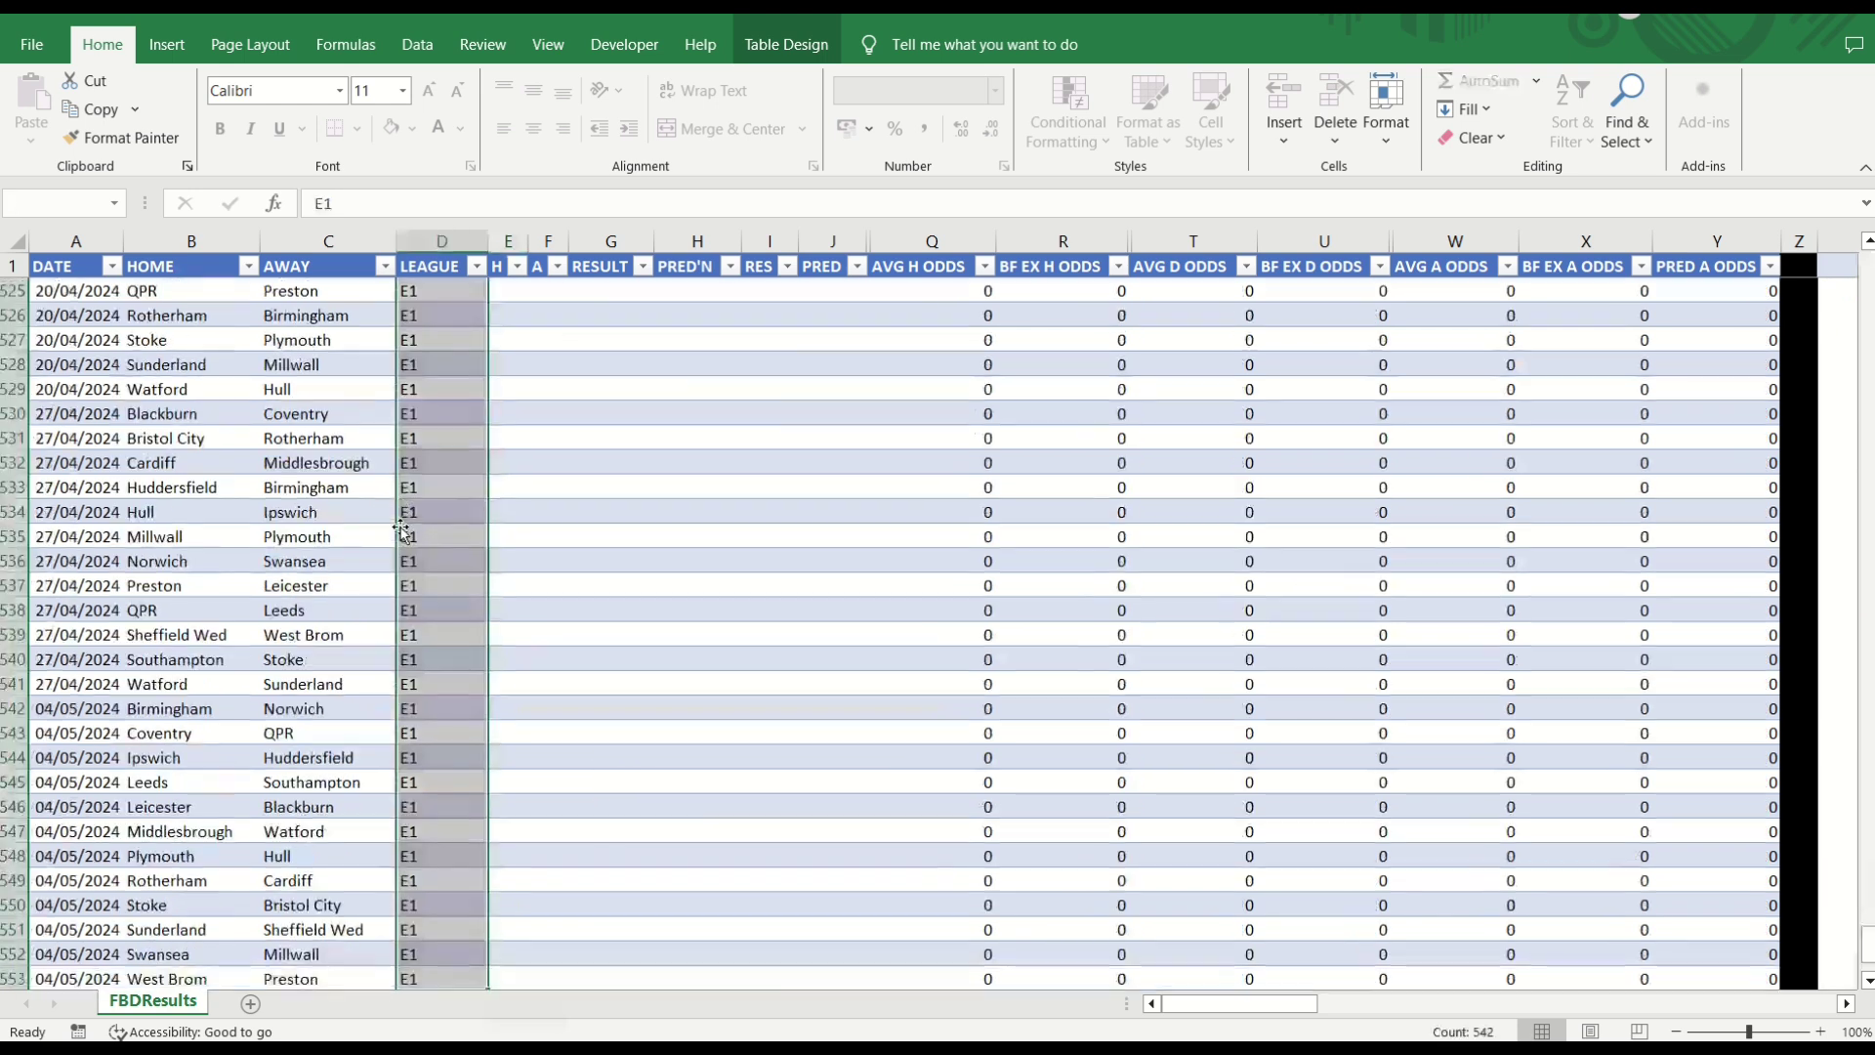
pyautogui.scroll(-1, 420, 525)
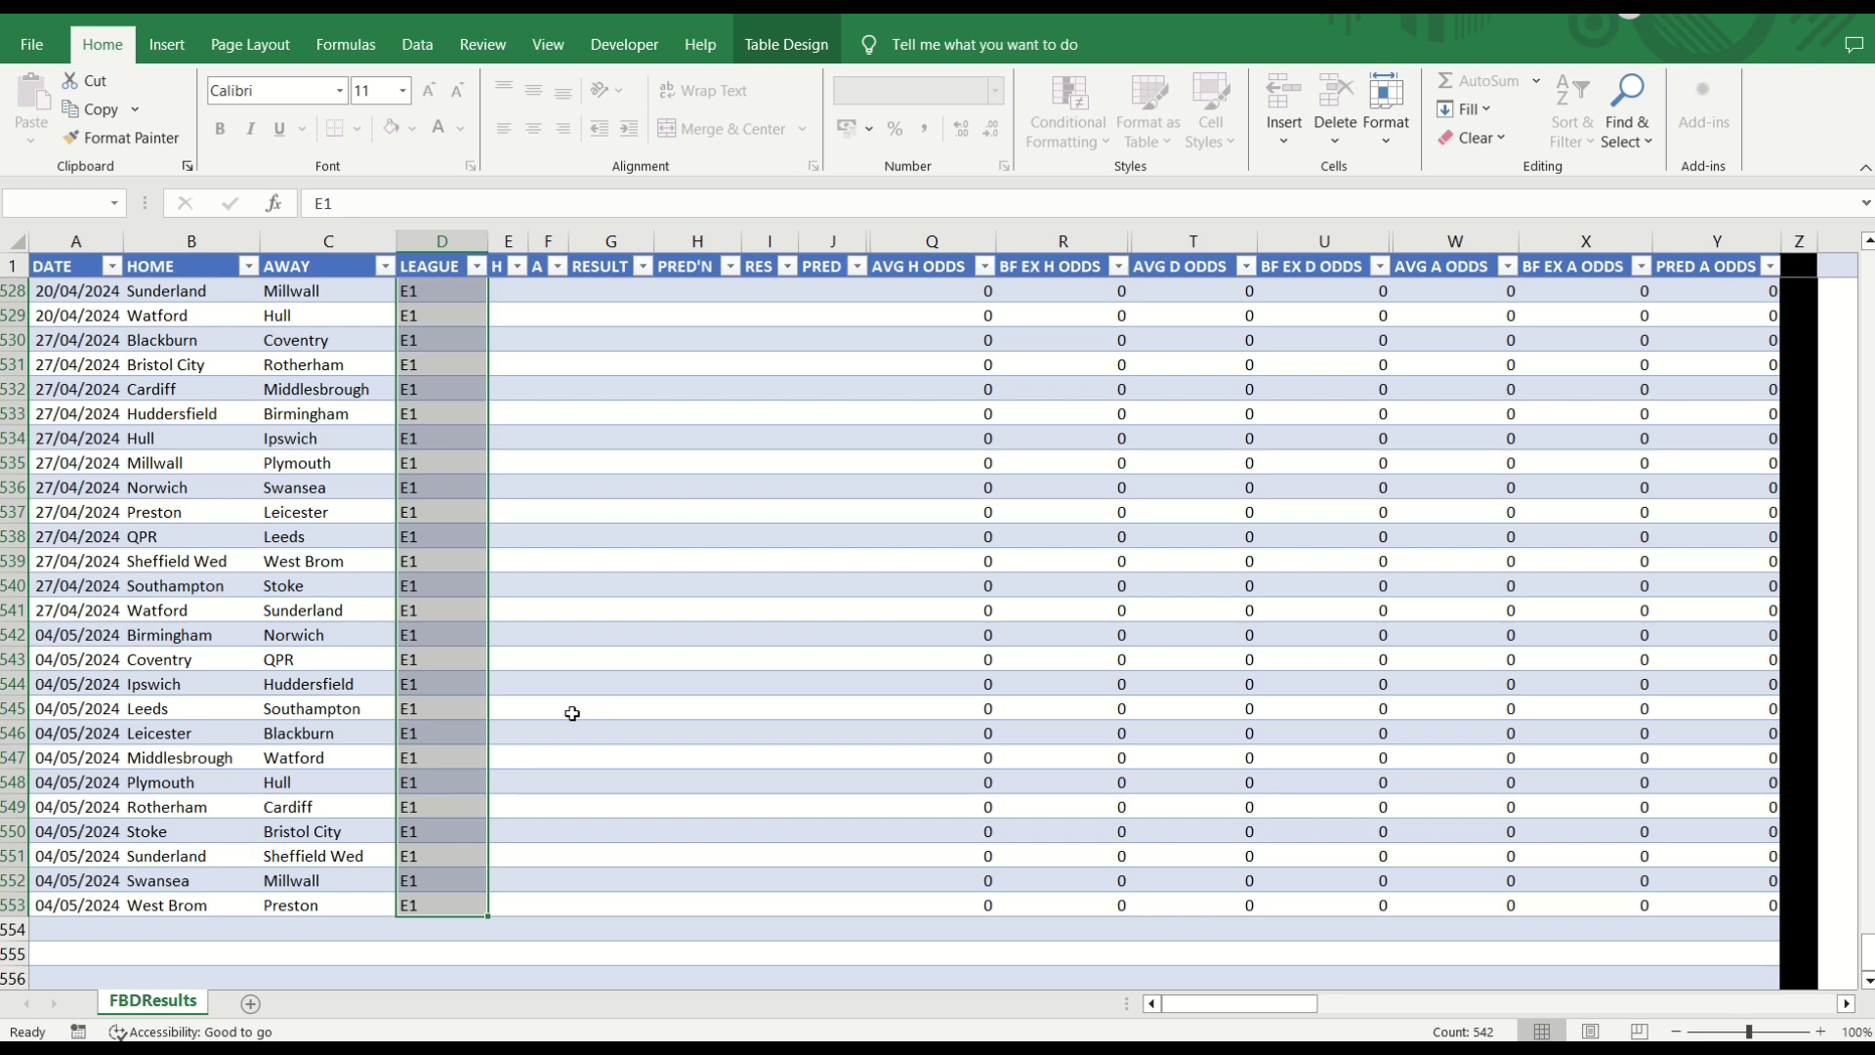
pyautogui.scroll(2, 325, 560)
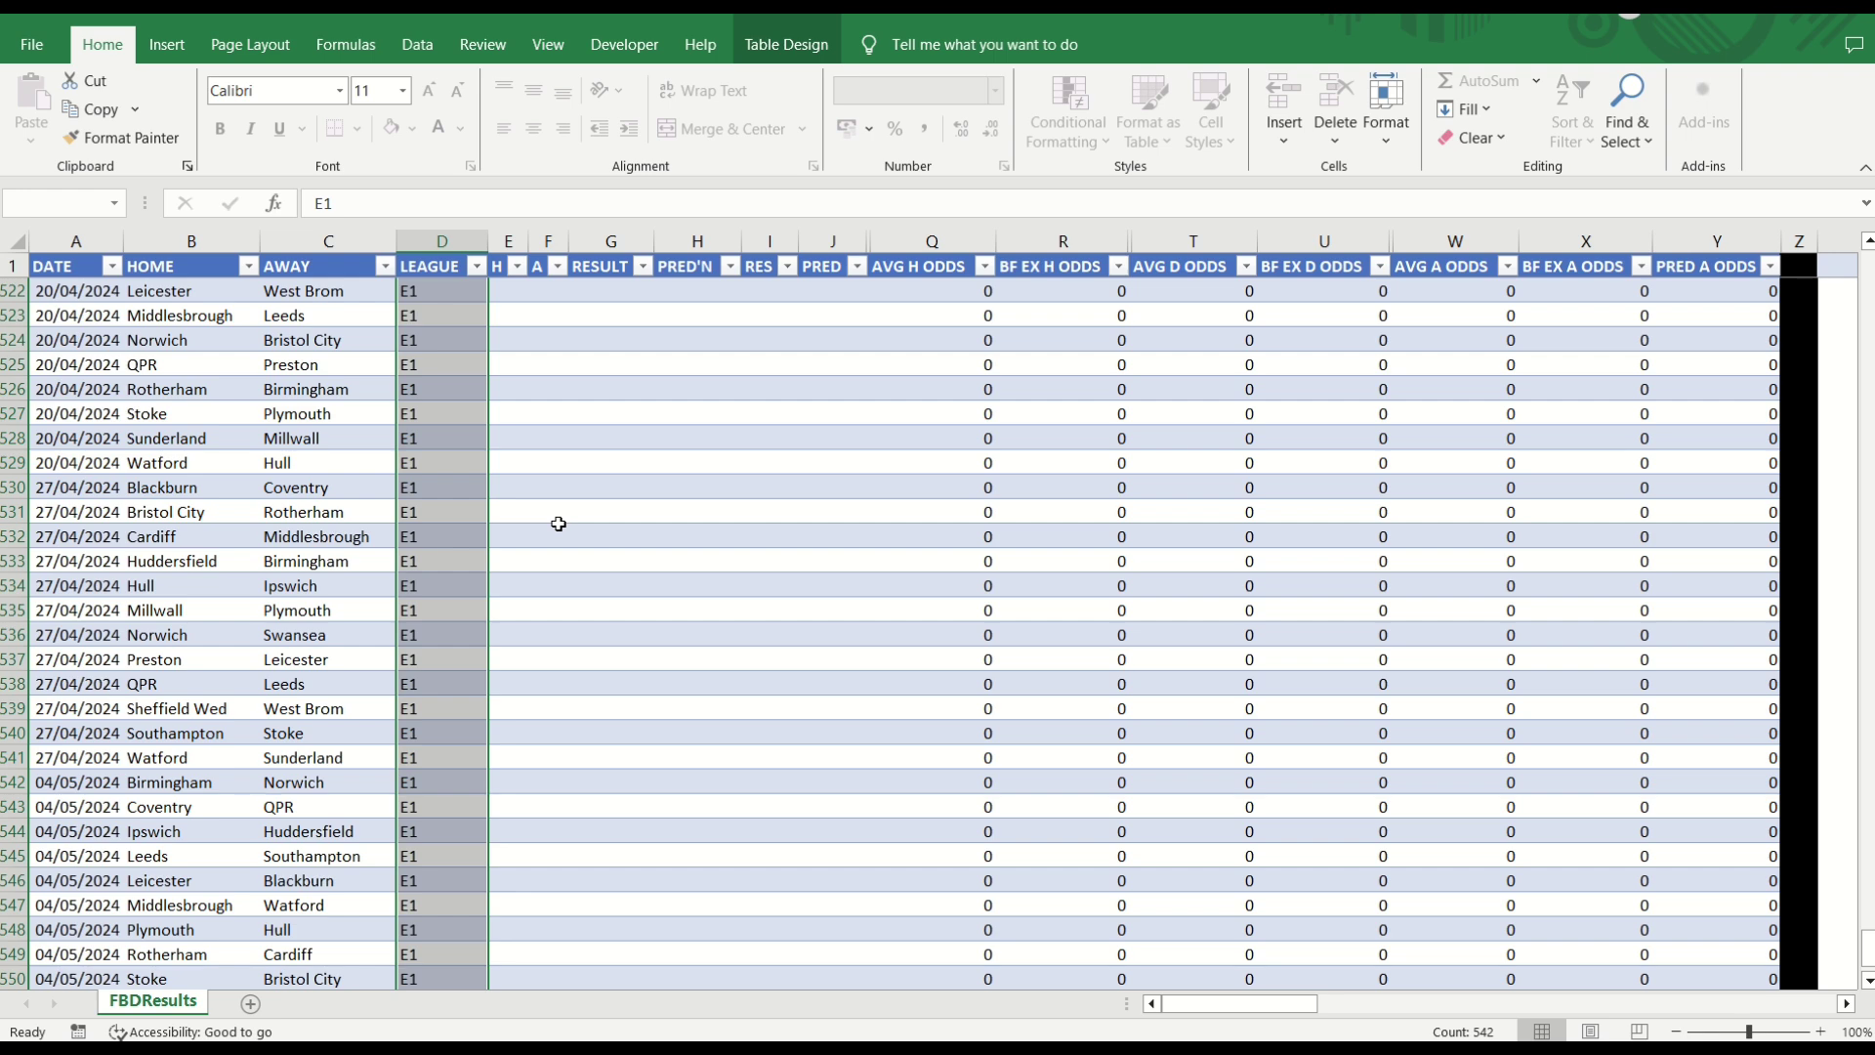
pyautogui.click(85, 272)
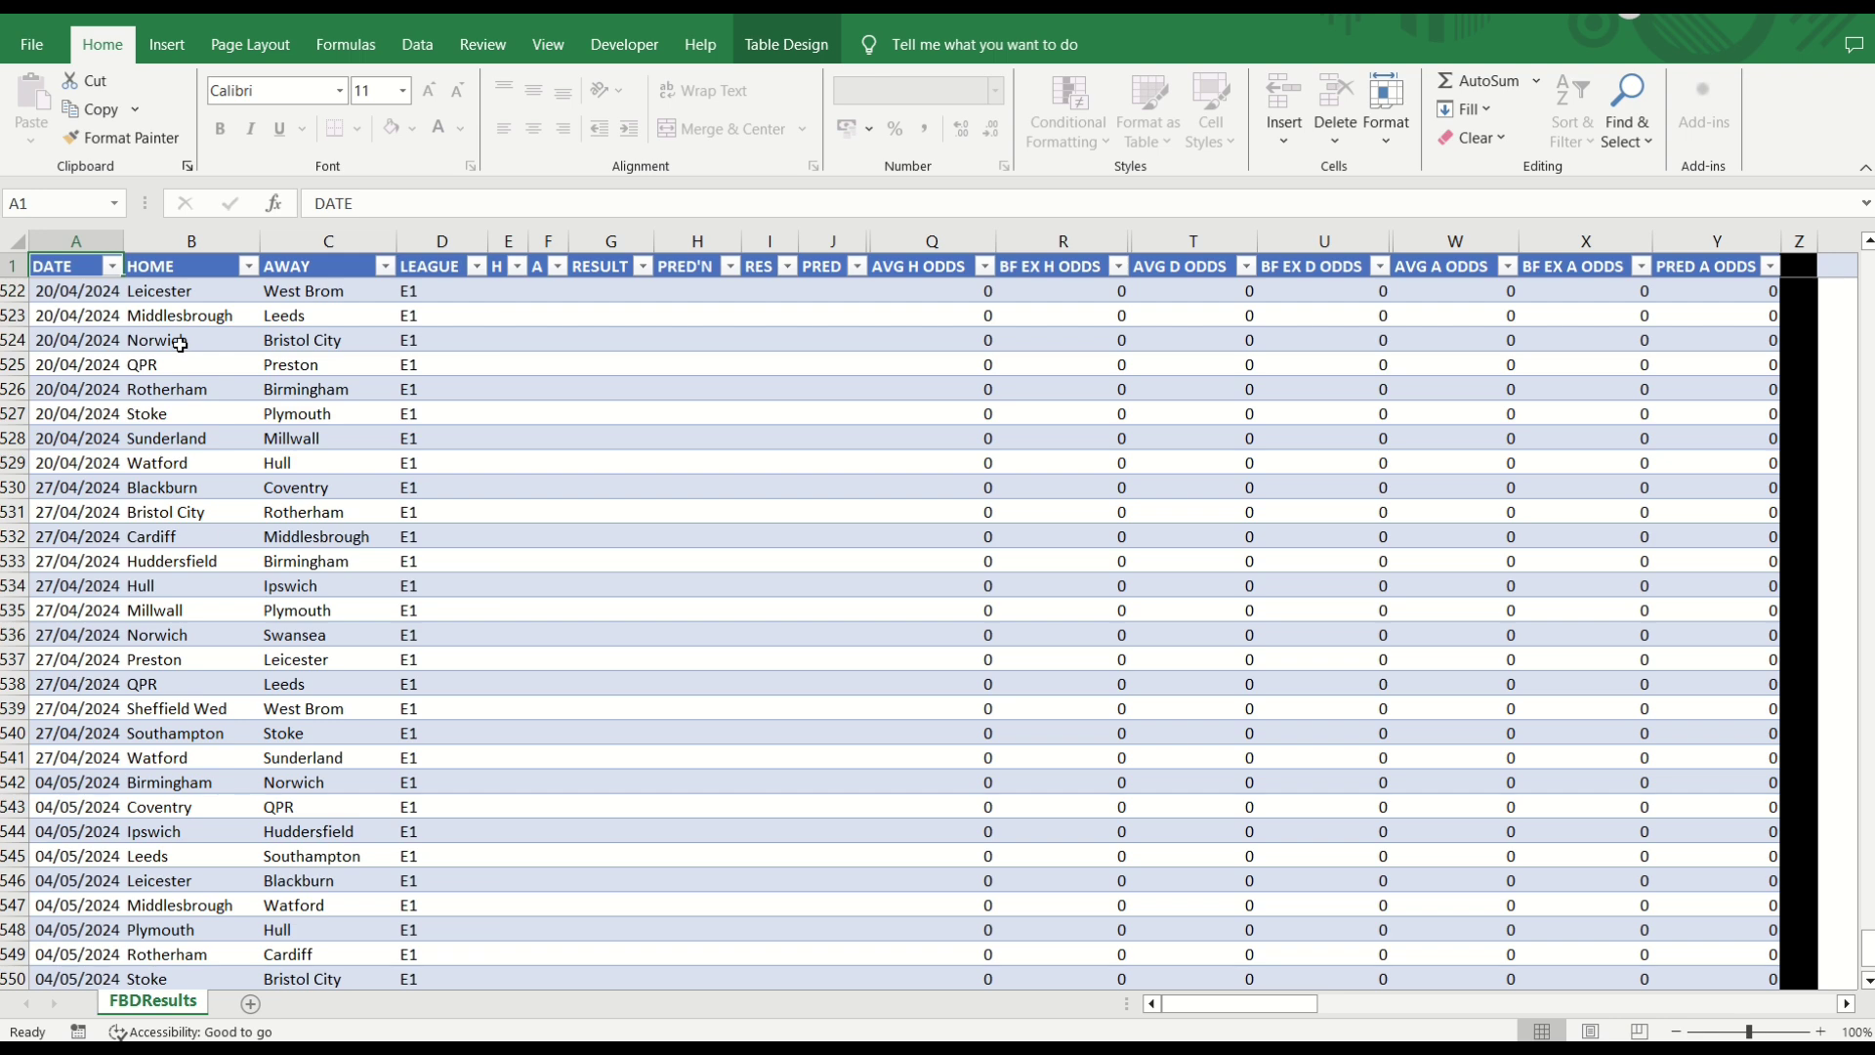
pyautogui.hotkey('ctrl', 'Home')
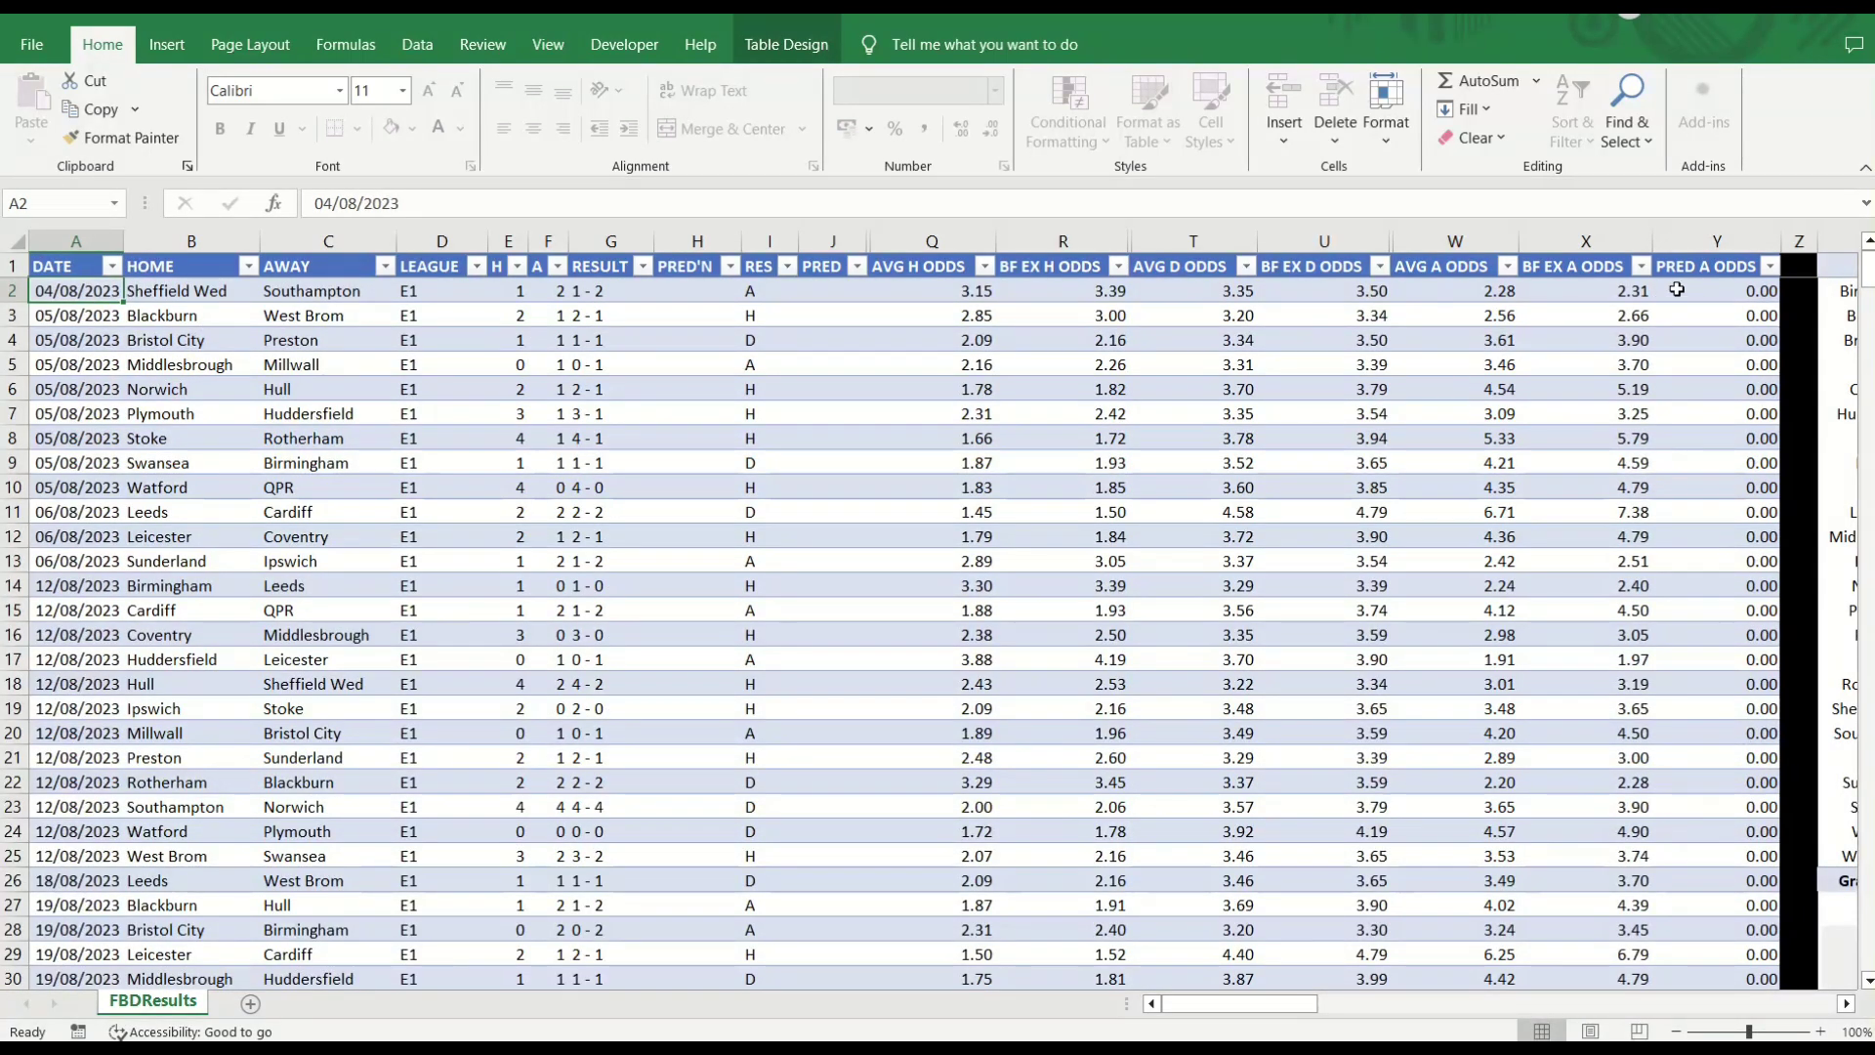
# Go to the Fixtures & Results page on the Football Bet Data site.
pyautogui.hotkey('alt', 'Tab')
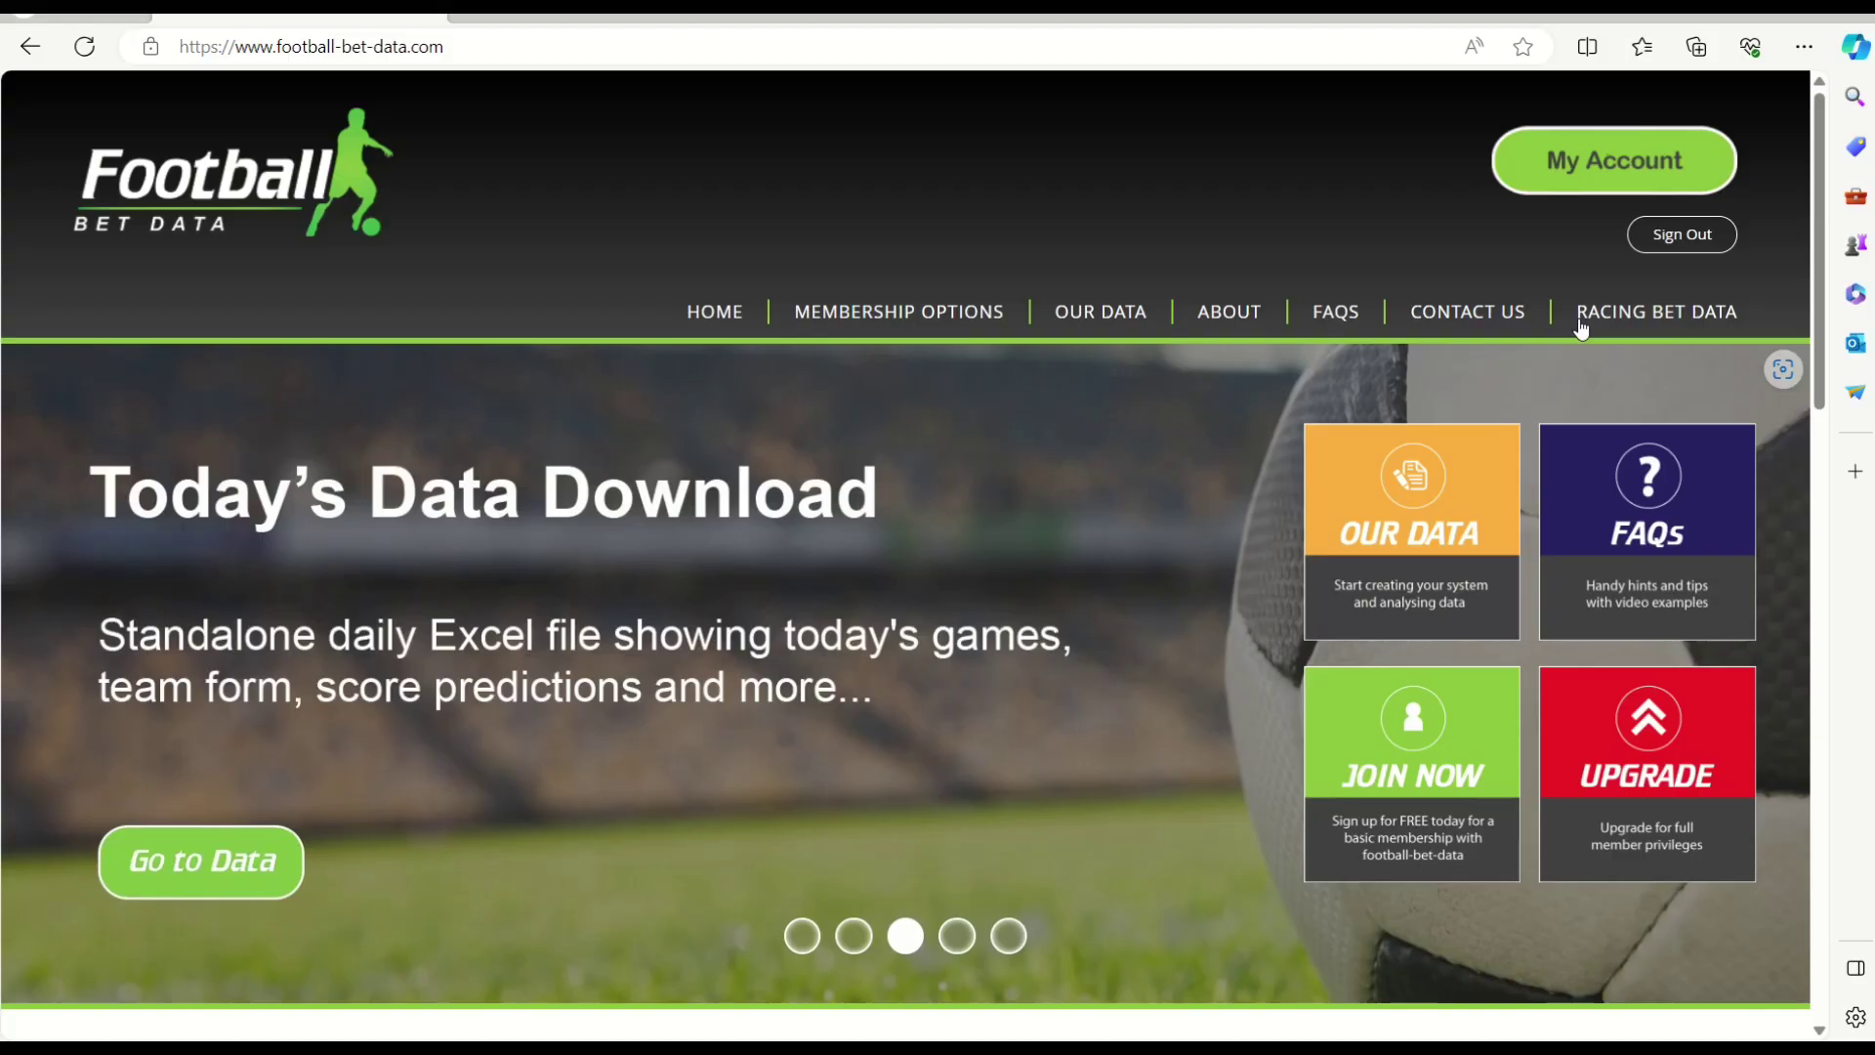
pyautogui.moveTo(1113, 369)
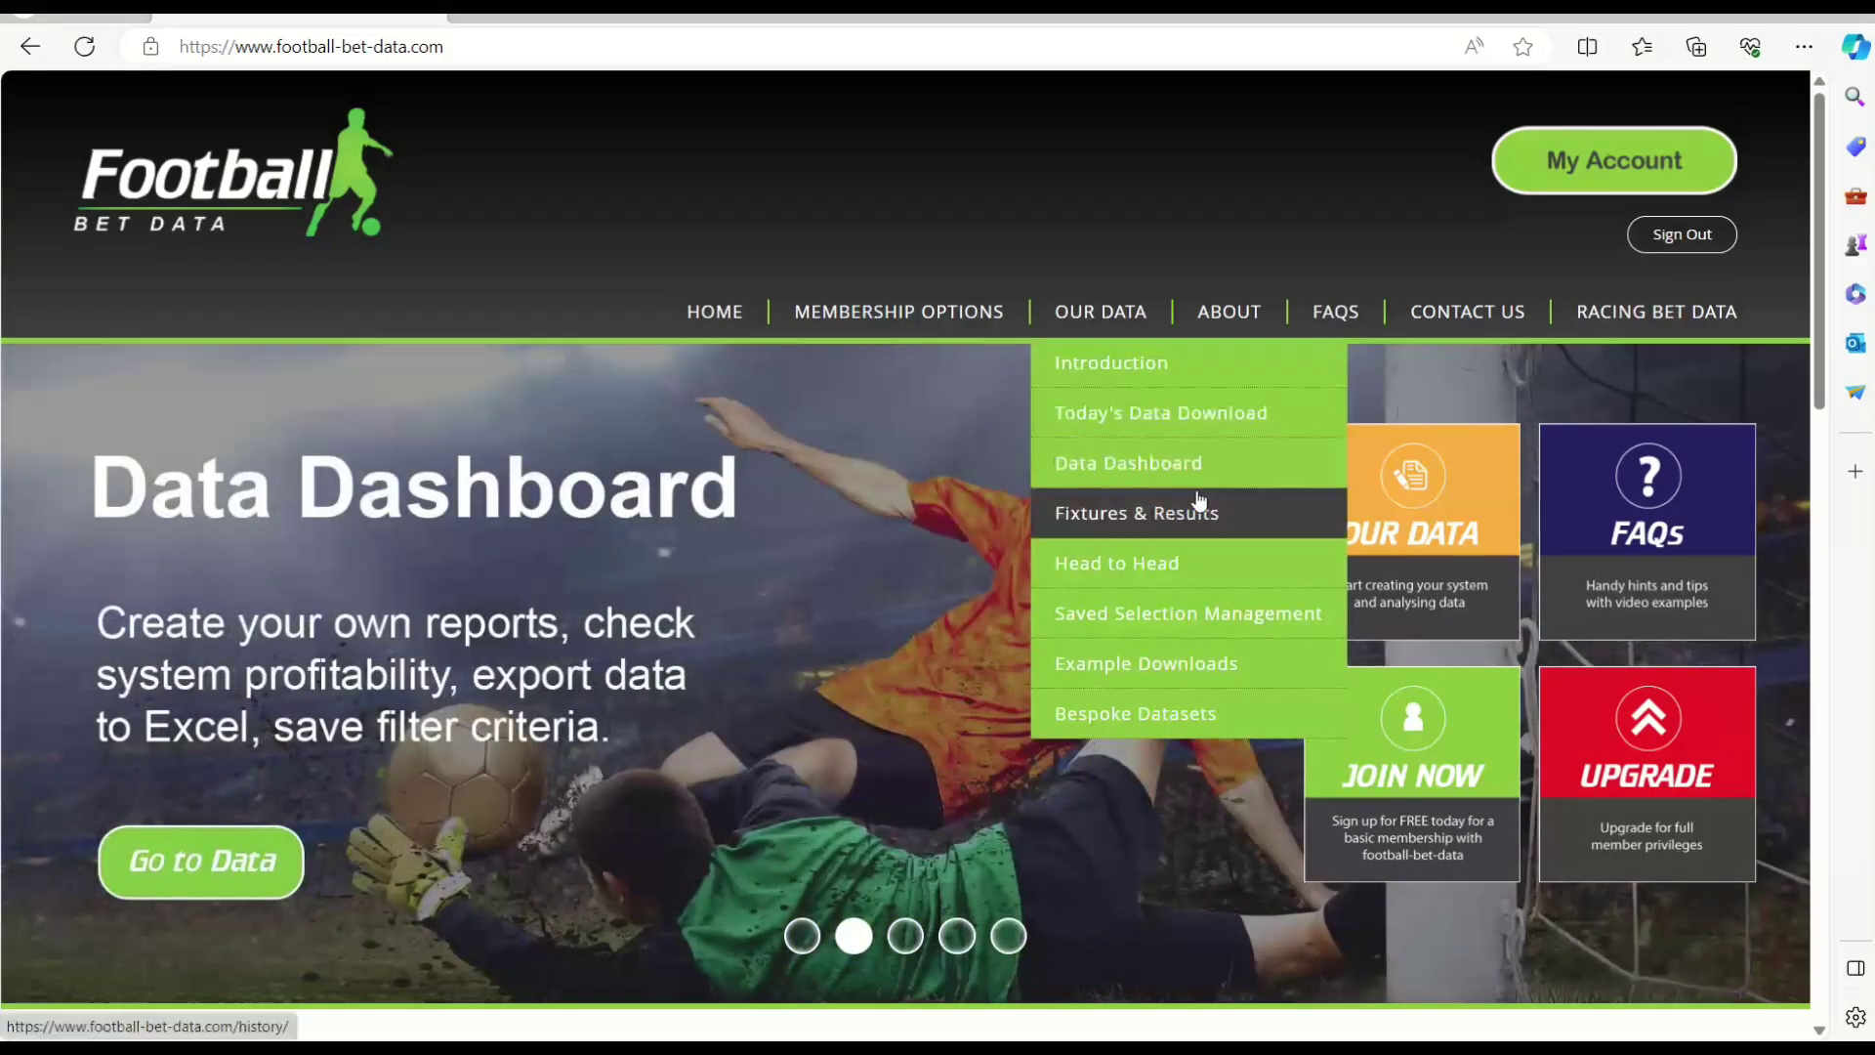
pyautogui.click(1084, 509)
pyautogui.scroll(-2, 1200, 500)
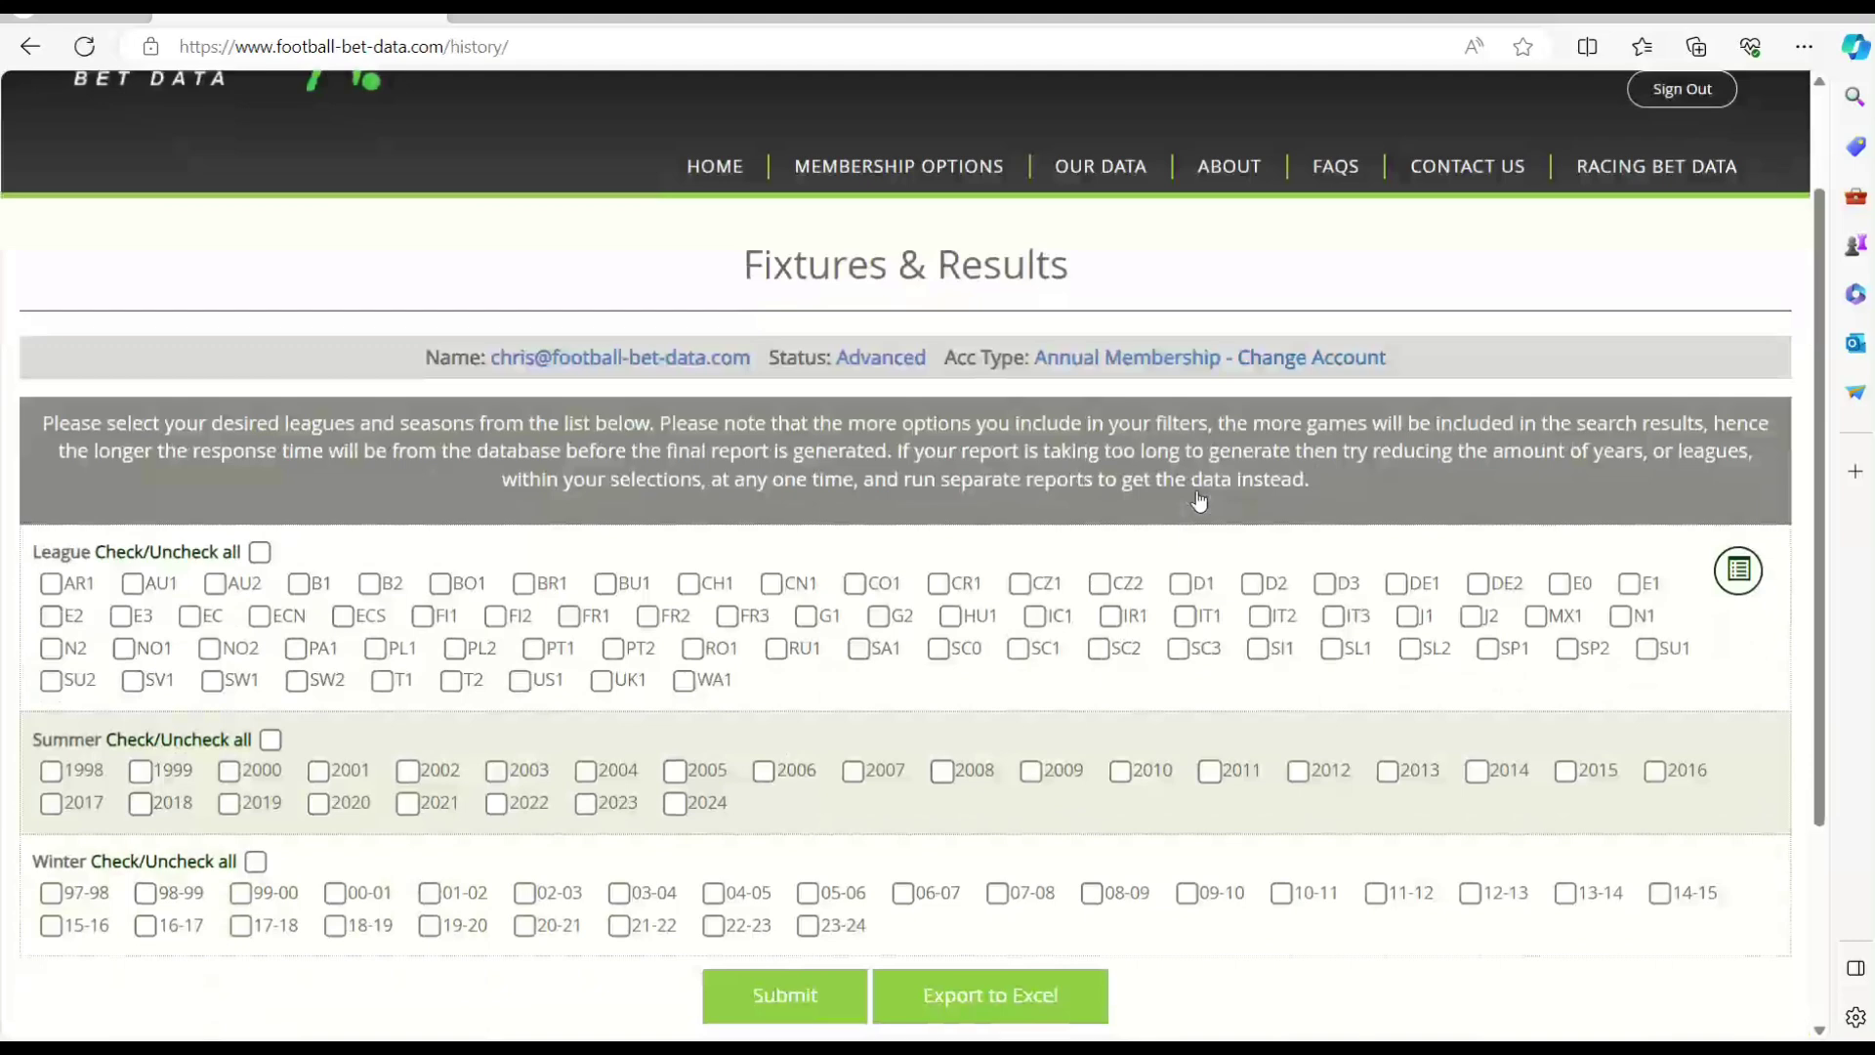
pyautogui.scroll(-2, 1397, 648)
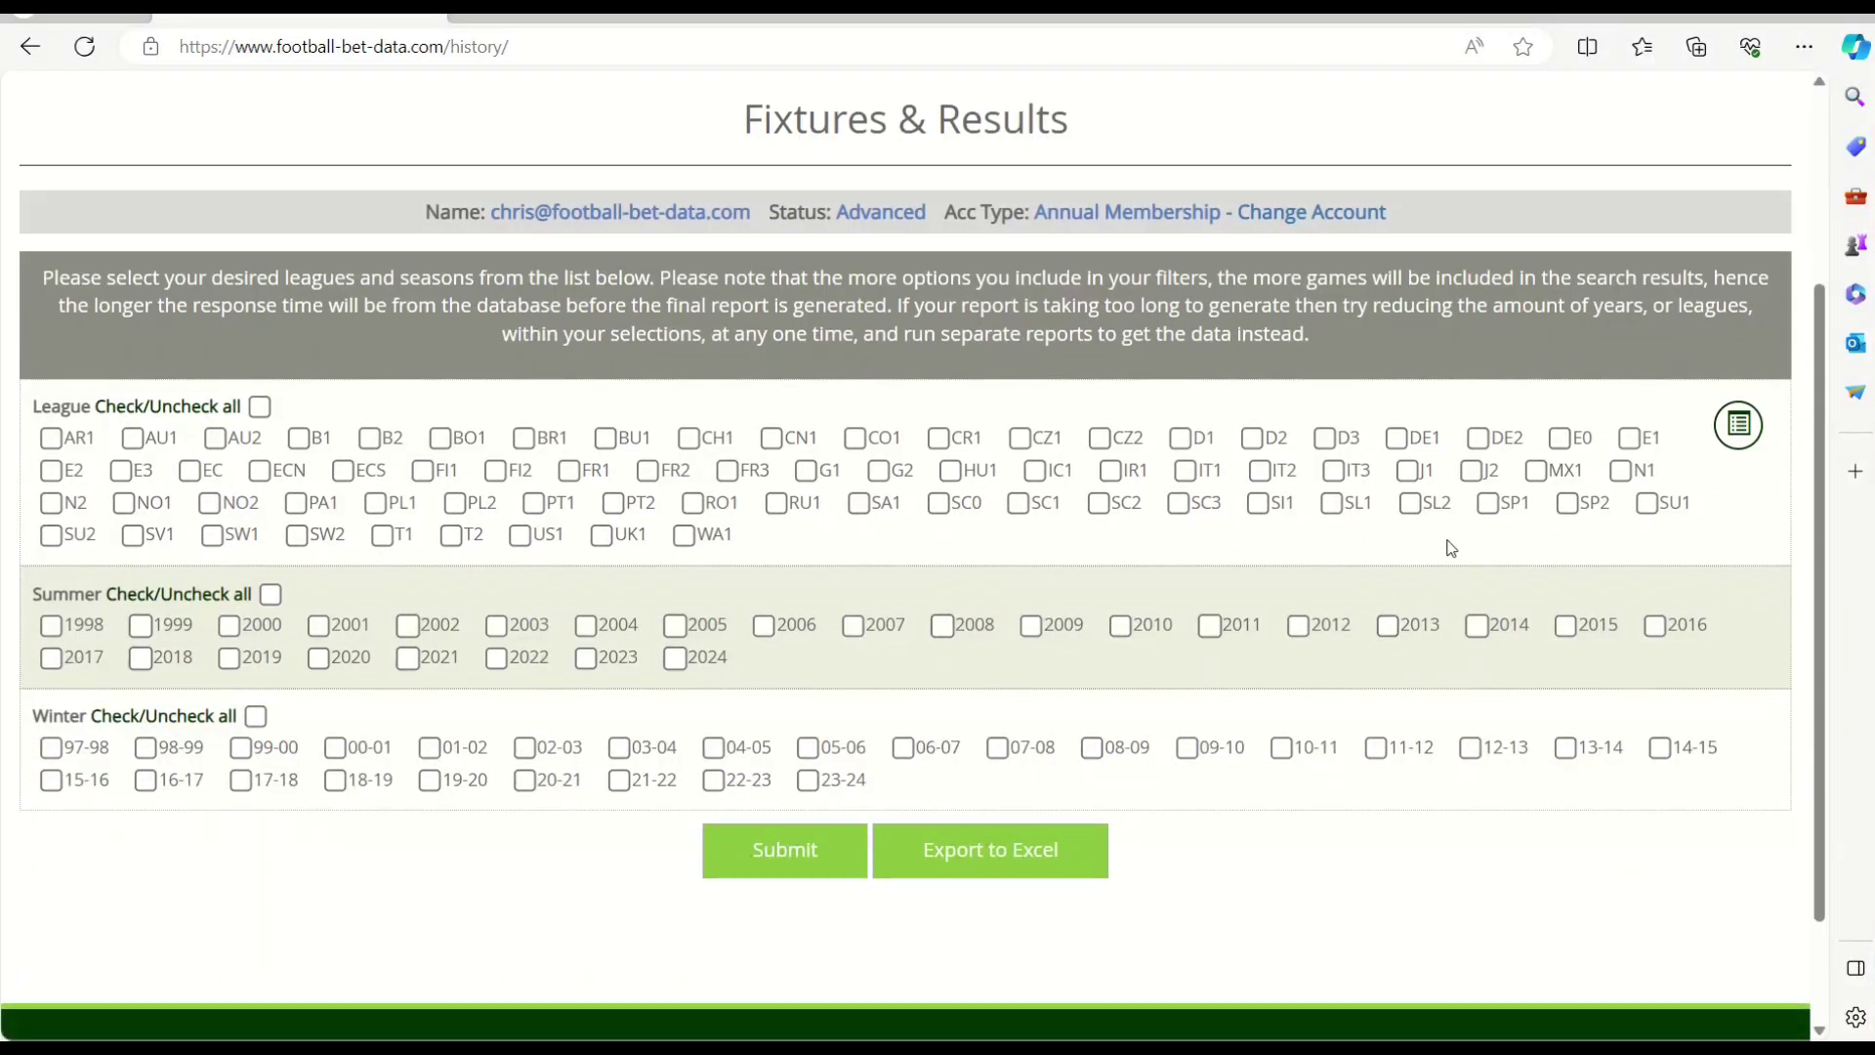
# Export the E2 league's 23-24 season to Excel and open FBDResults (4).xlsx.
pyautogui.click(83, 477)
pyautogui.click(811, 786)
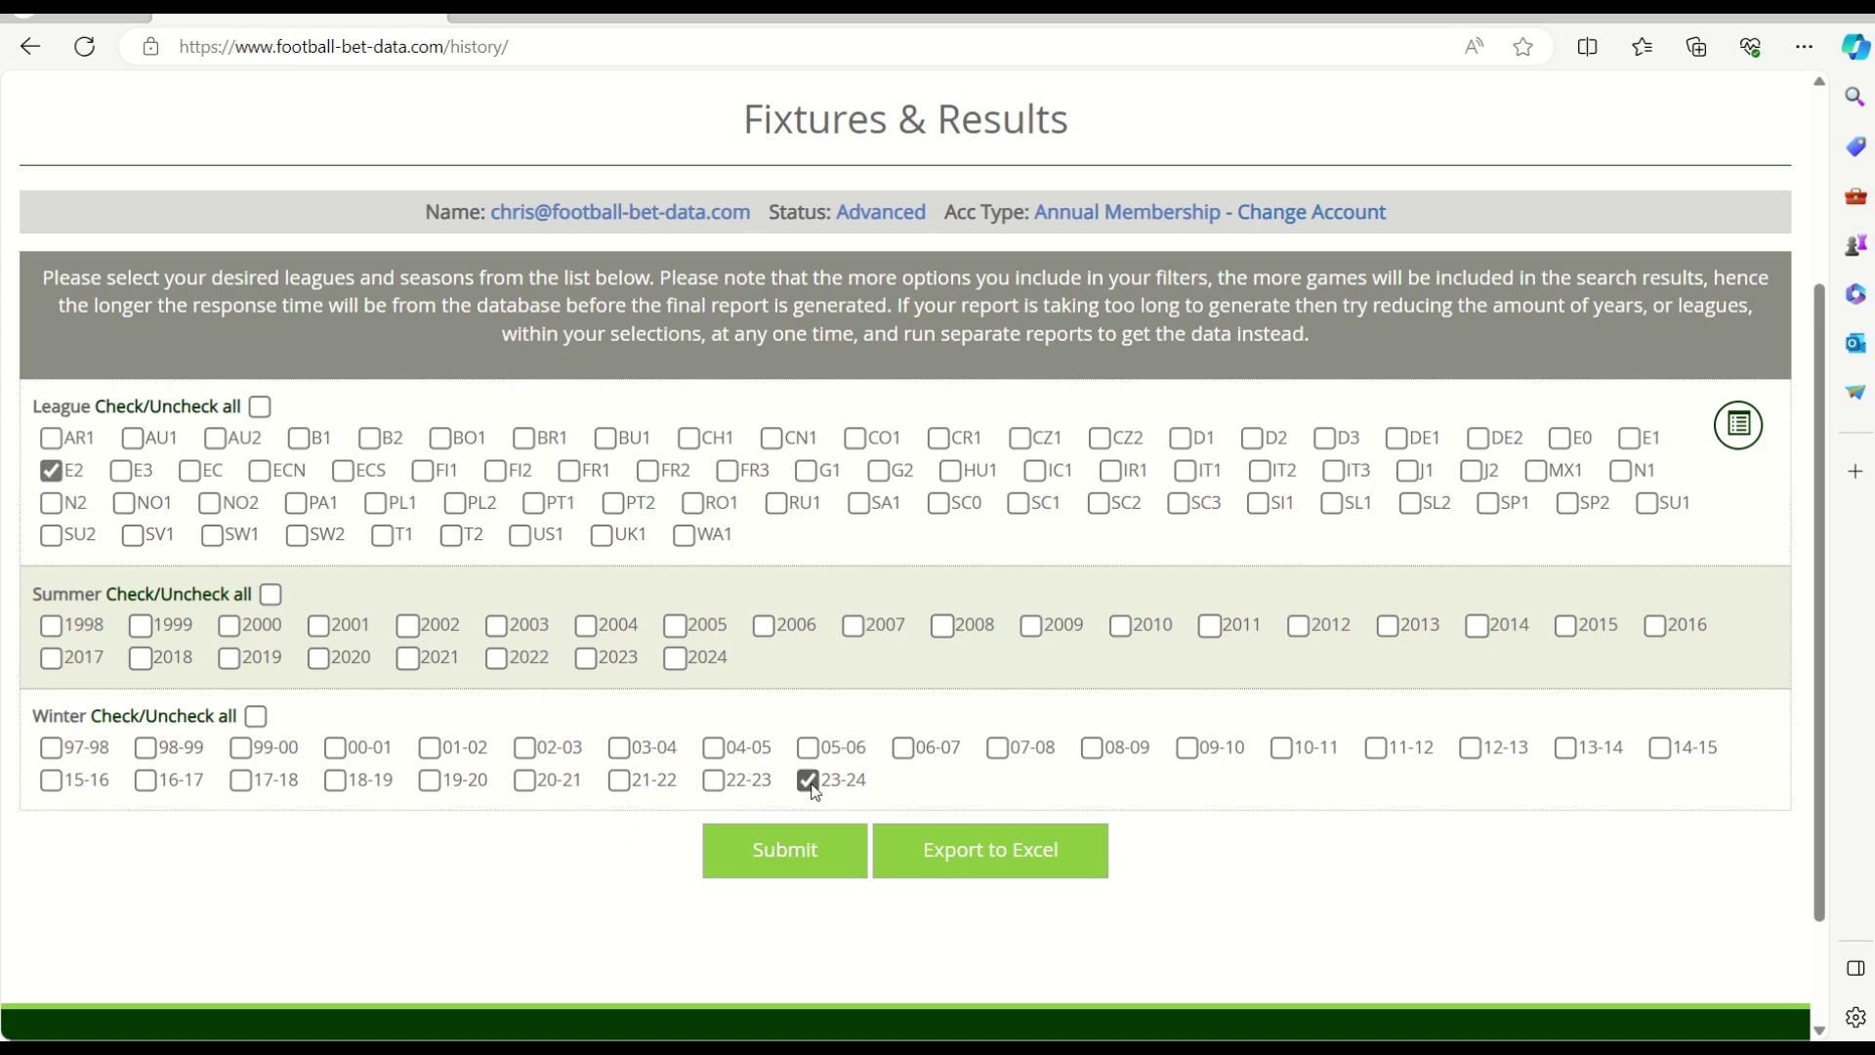
pyautogui.click(1016, 861)
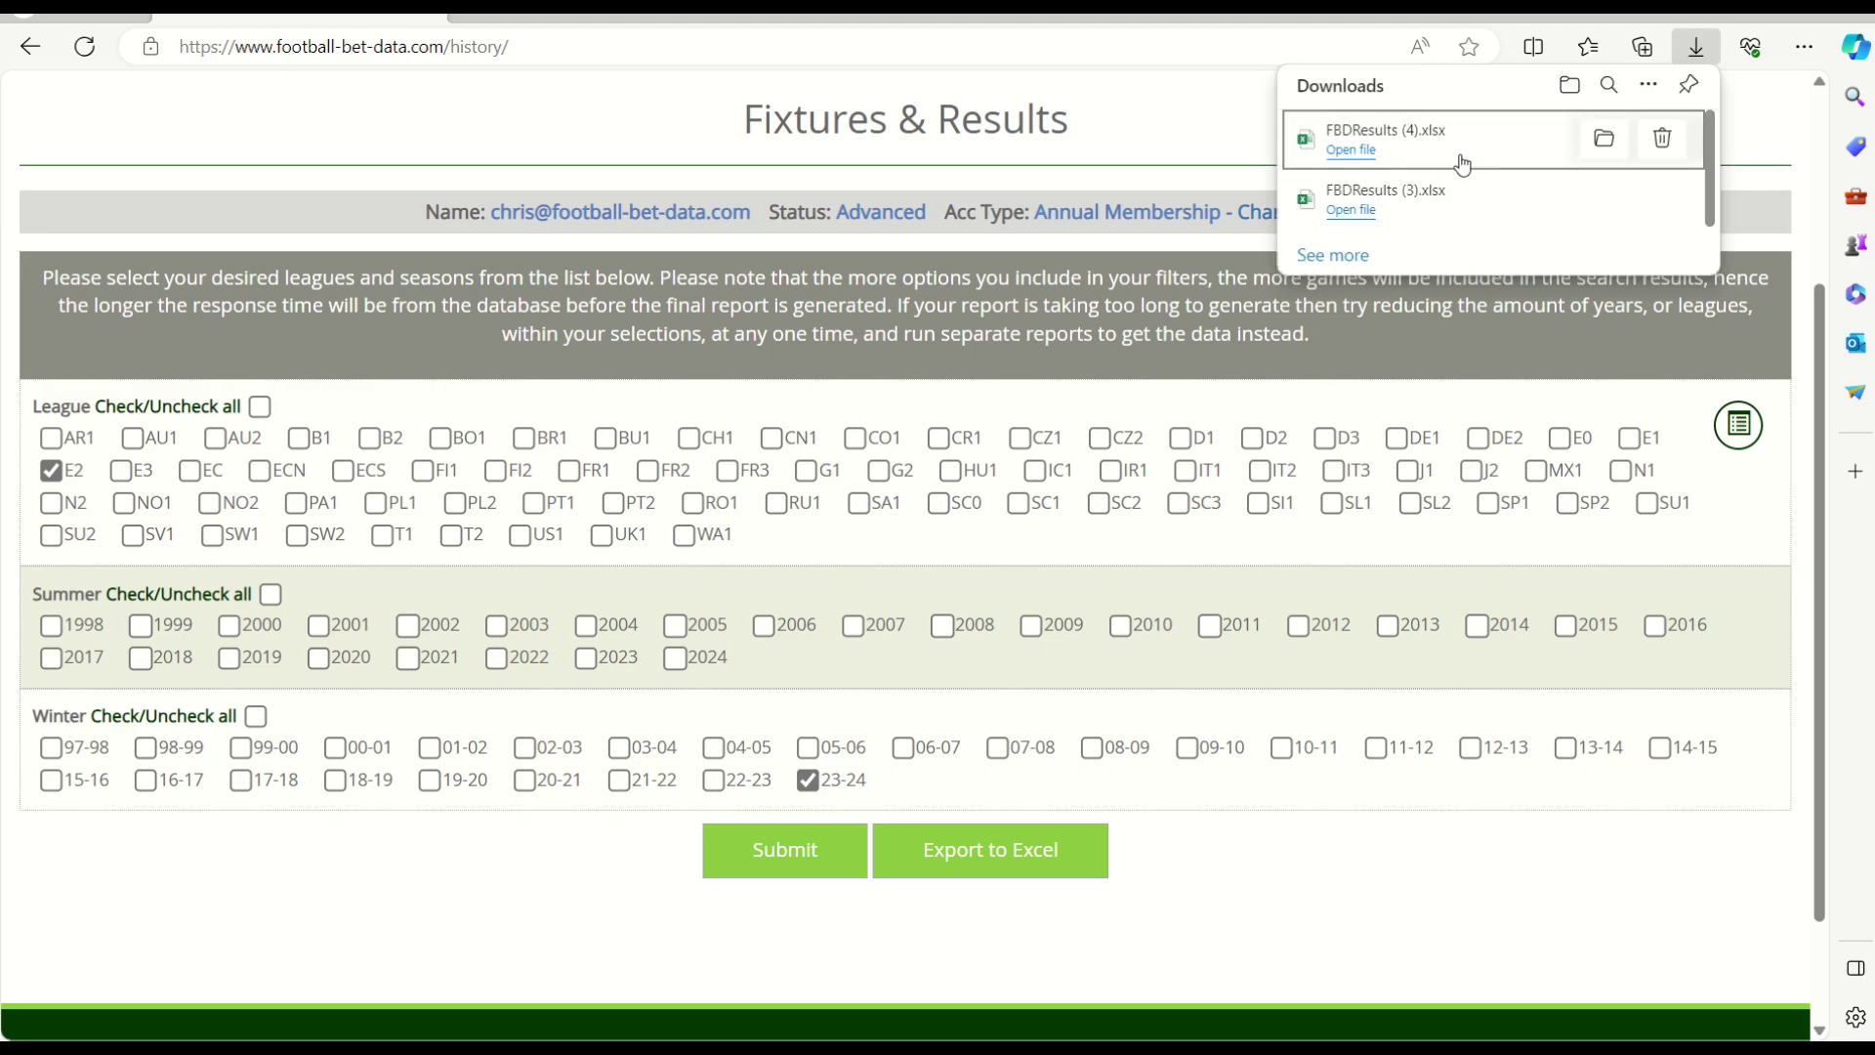
pyautogui.click(1462, 164)
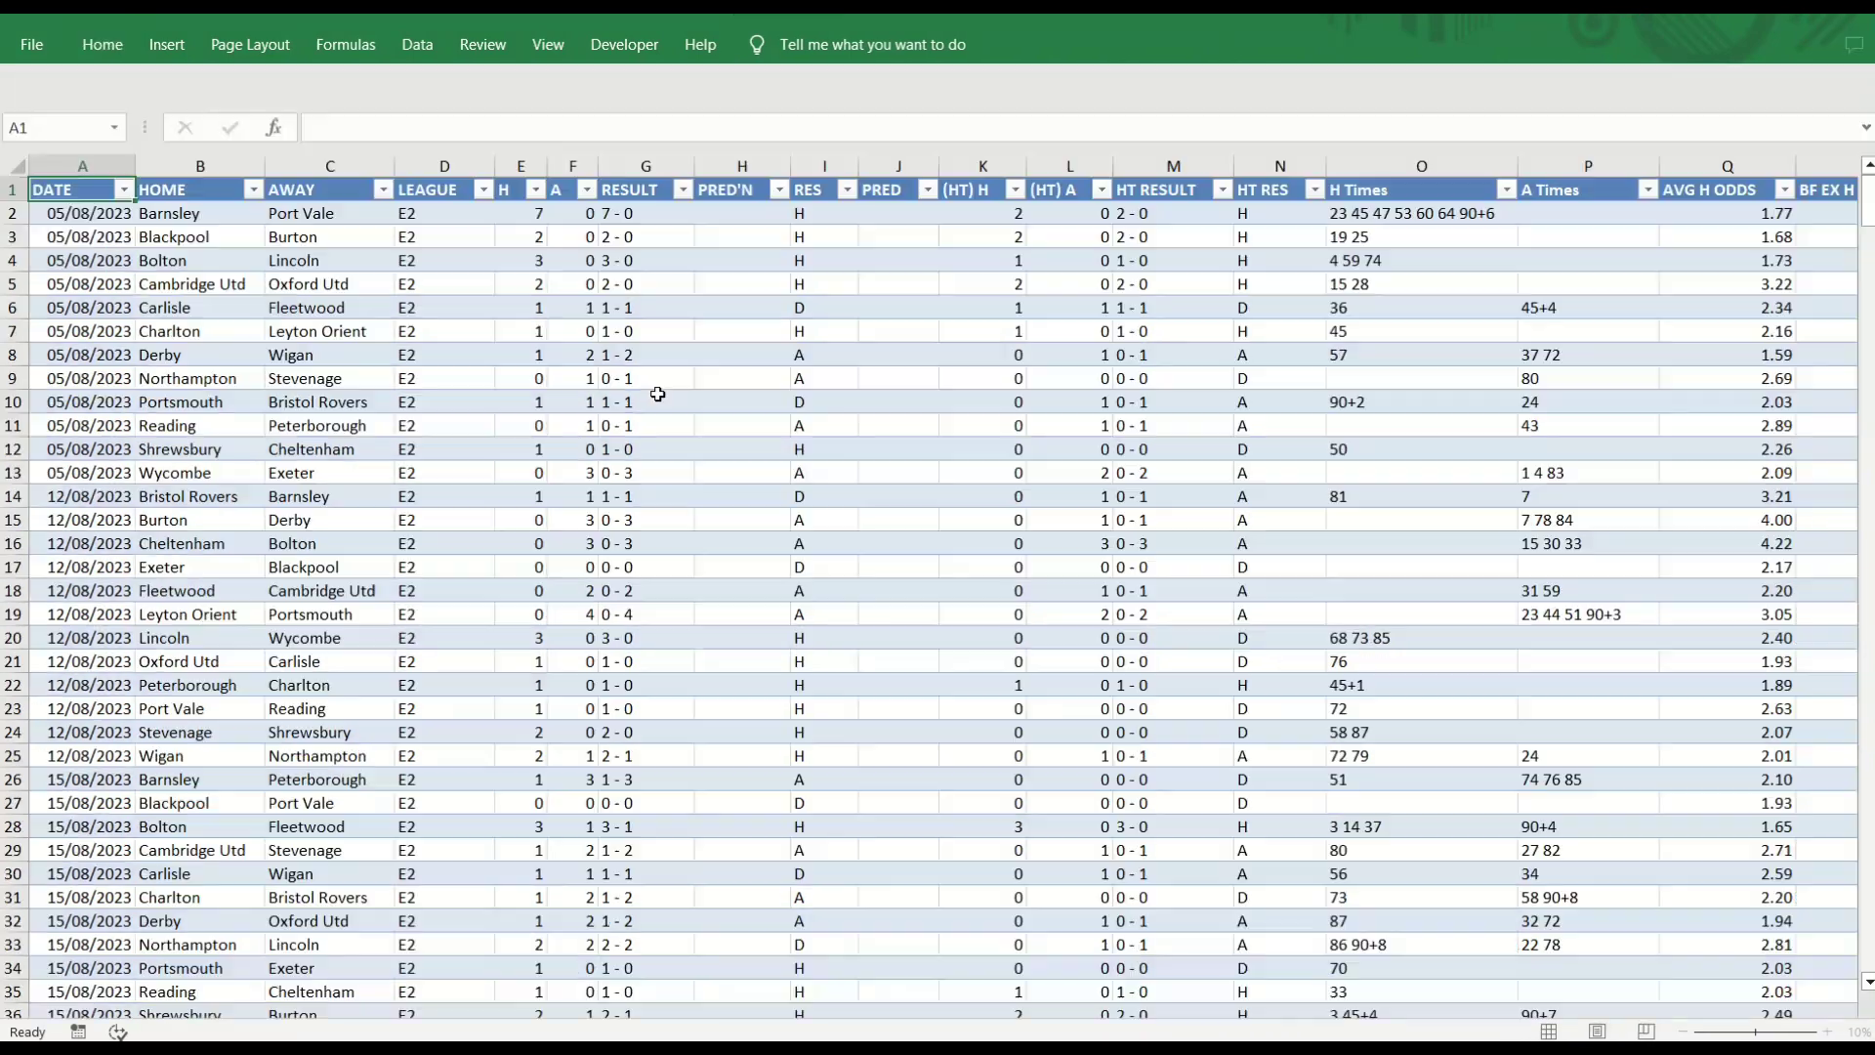
# Copy columns A–Y of the E2 export and paste them at A1 of the FBDResults table.
pyautogui.click(989, 82)
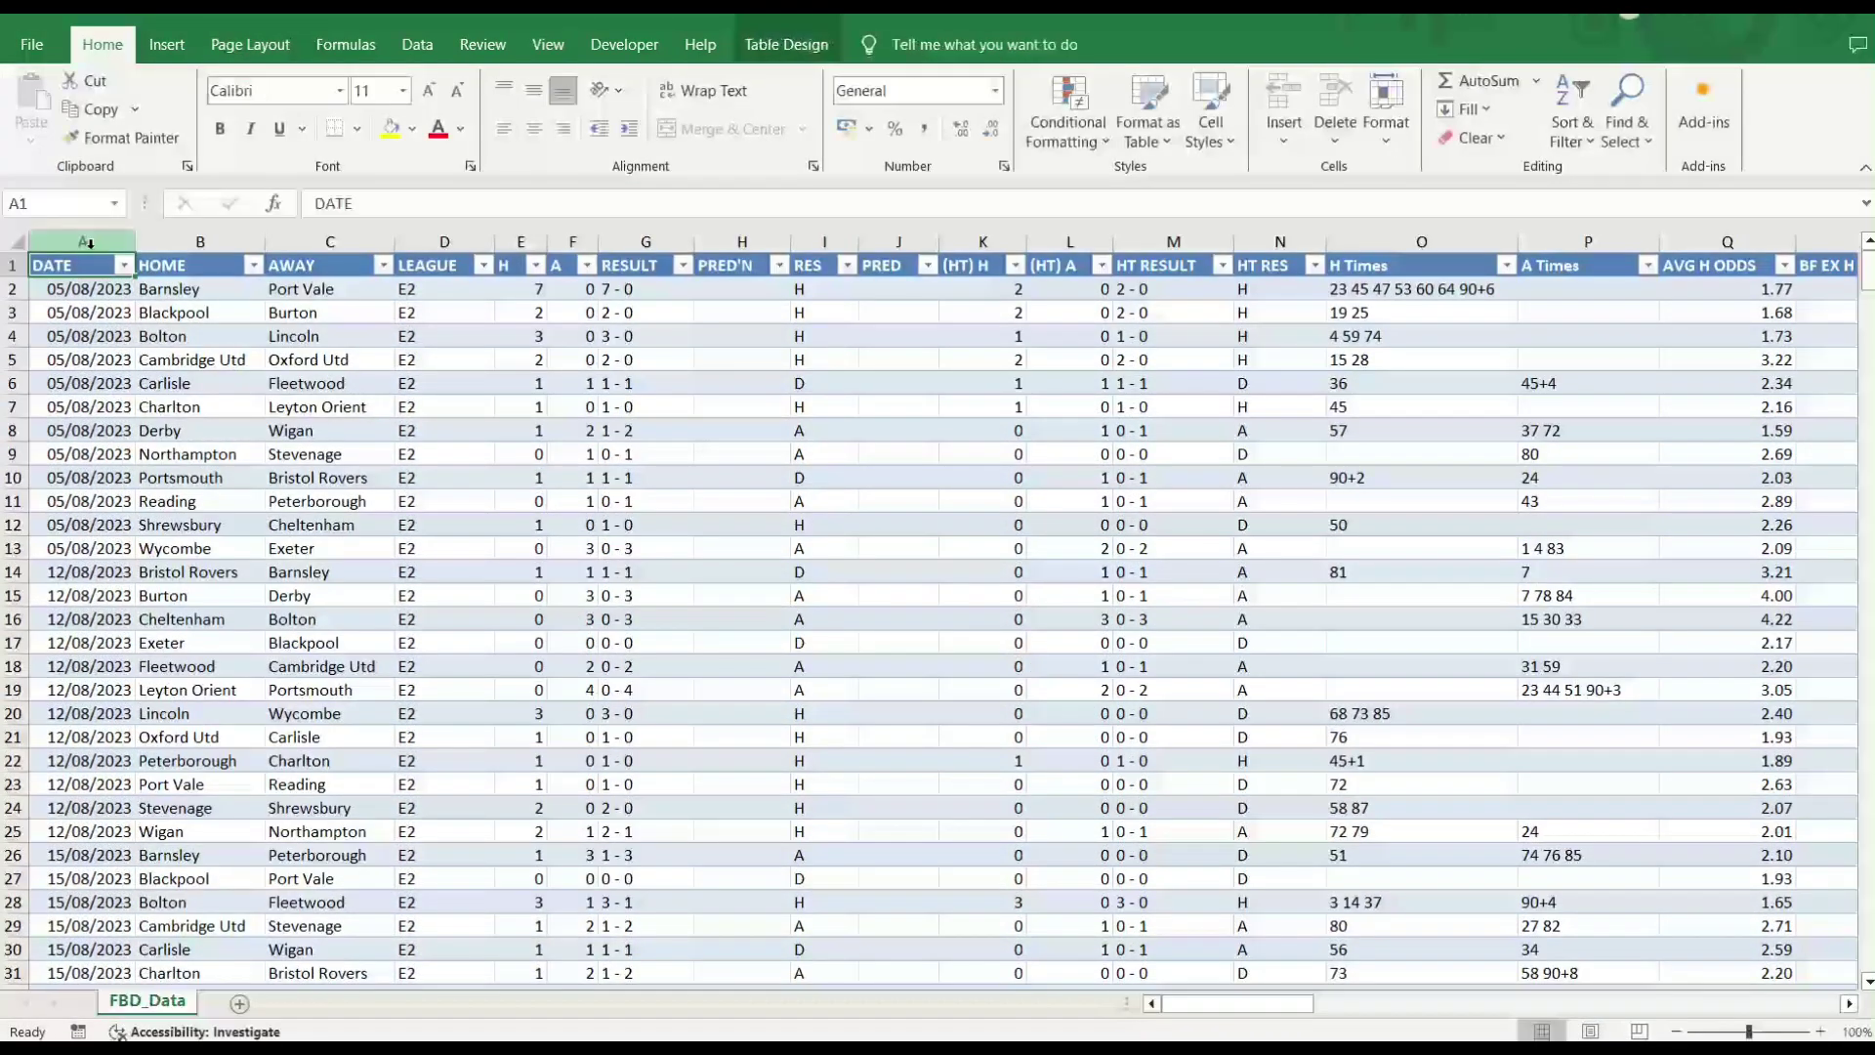
pyautogui.moveTo(82, 241); pyautogui.dragTo(1619, 340)
pyautogui.hotkey('ctrl', 'c')
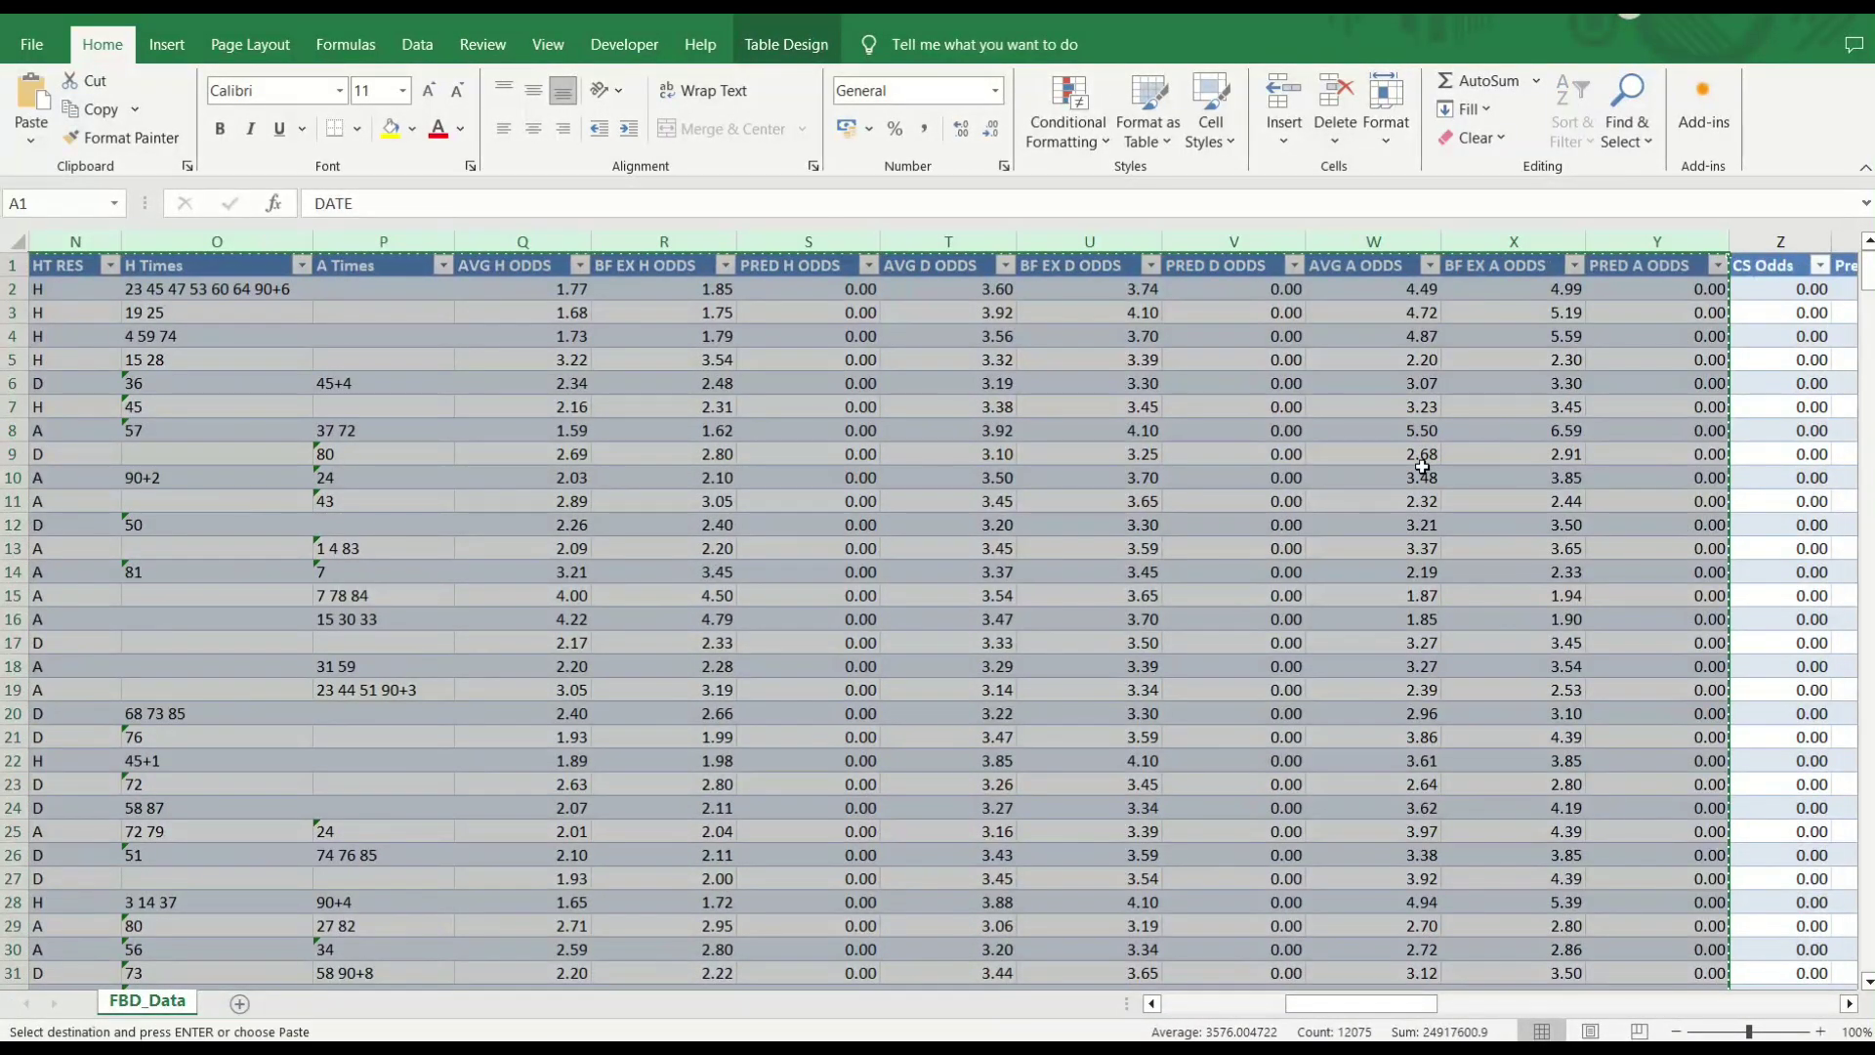
pyautogui.hotkey('ctrl', 'Tab')
pyautogui.click(44, 266)
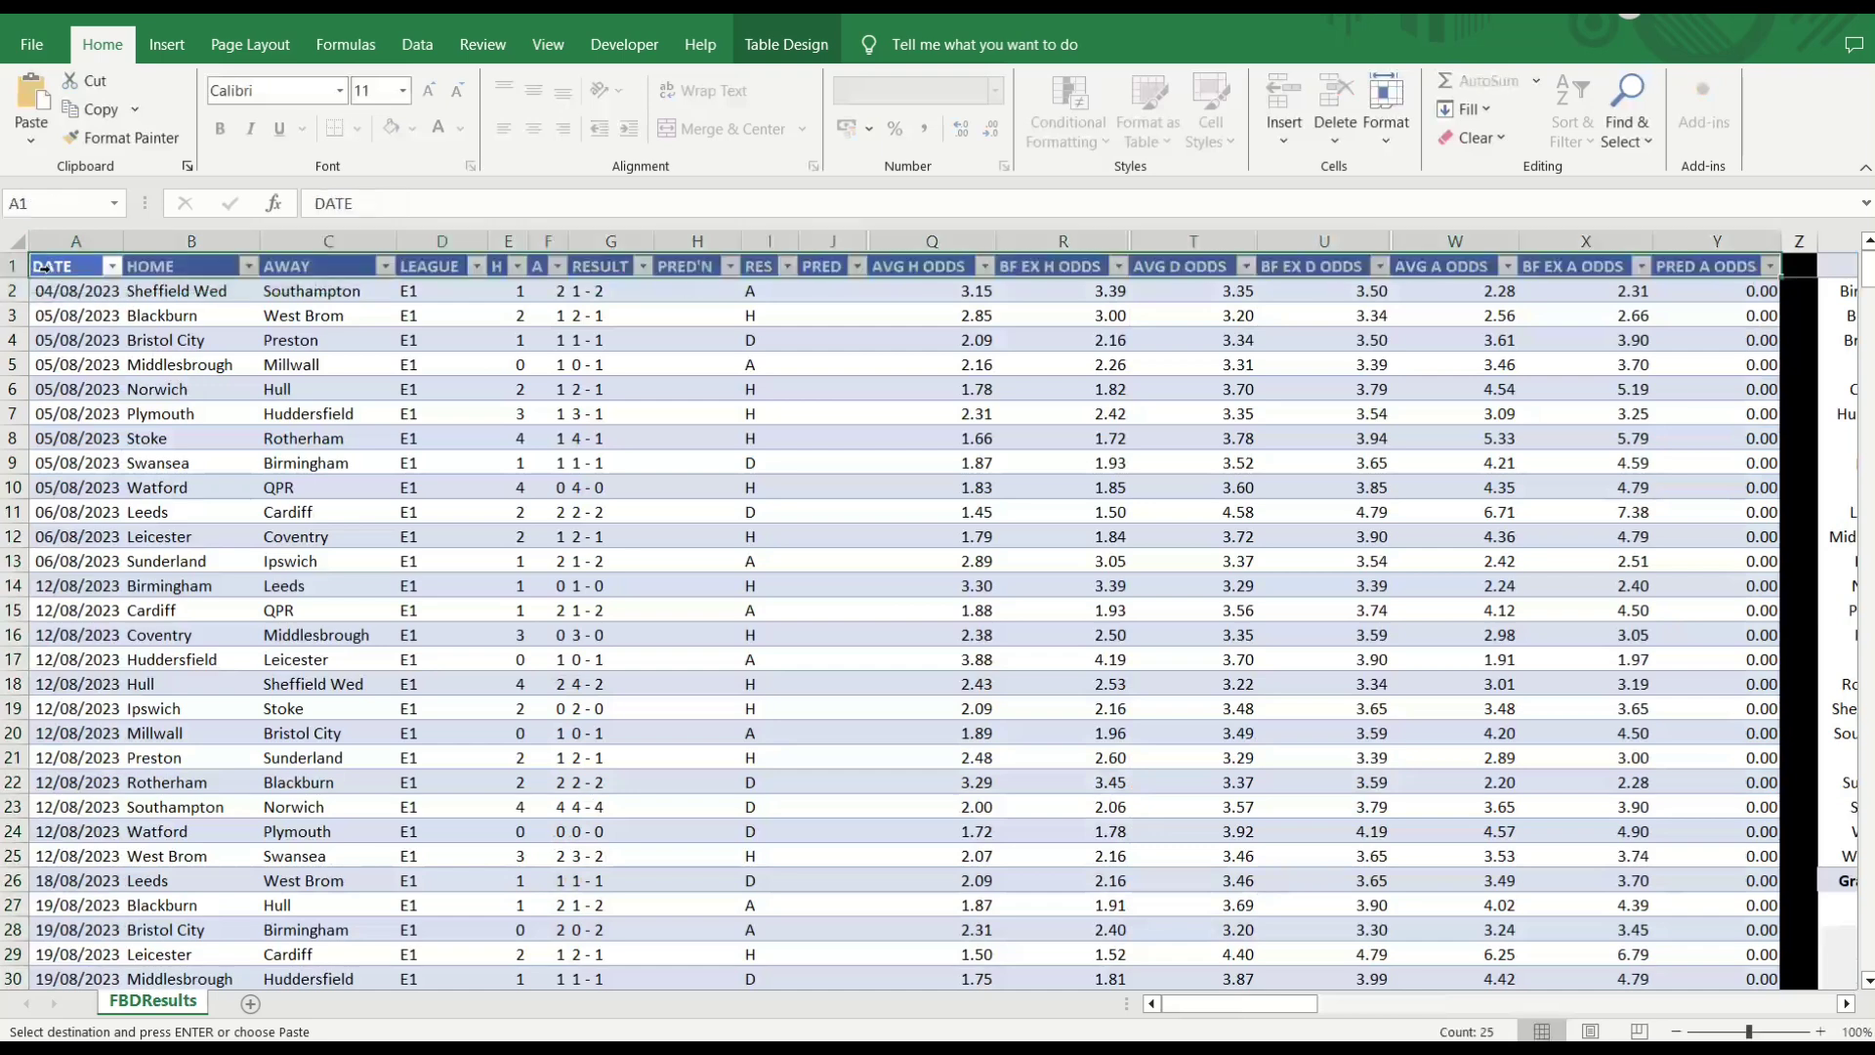
pyautogui.click(64, 268)
pyautogui.hotkey('ctrl', 'v')
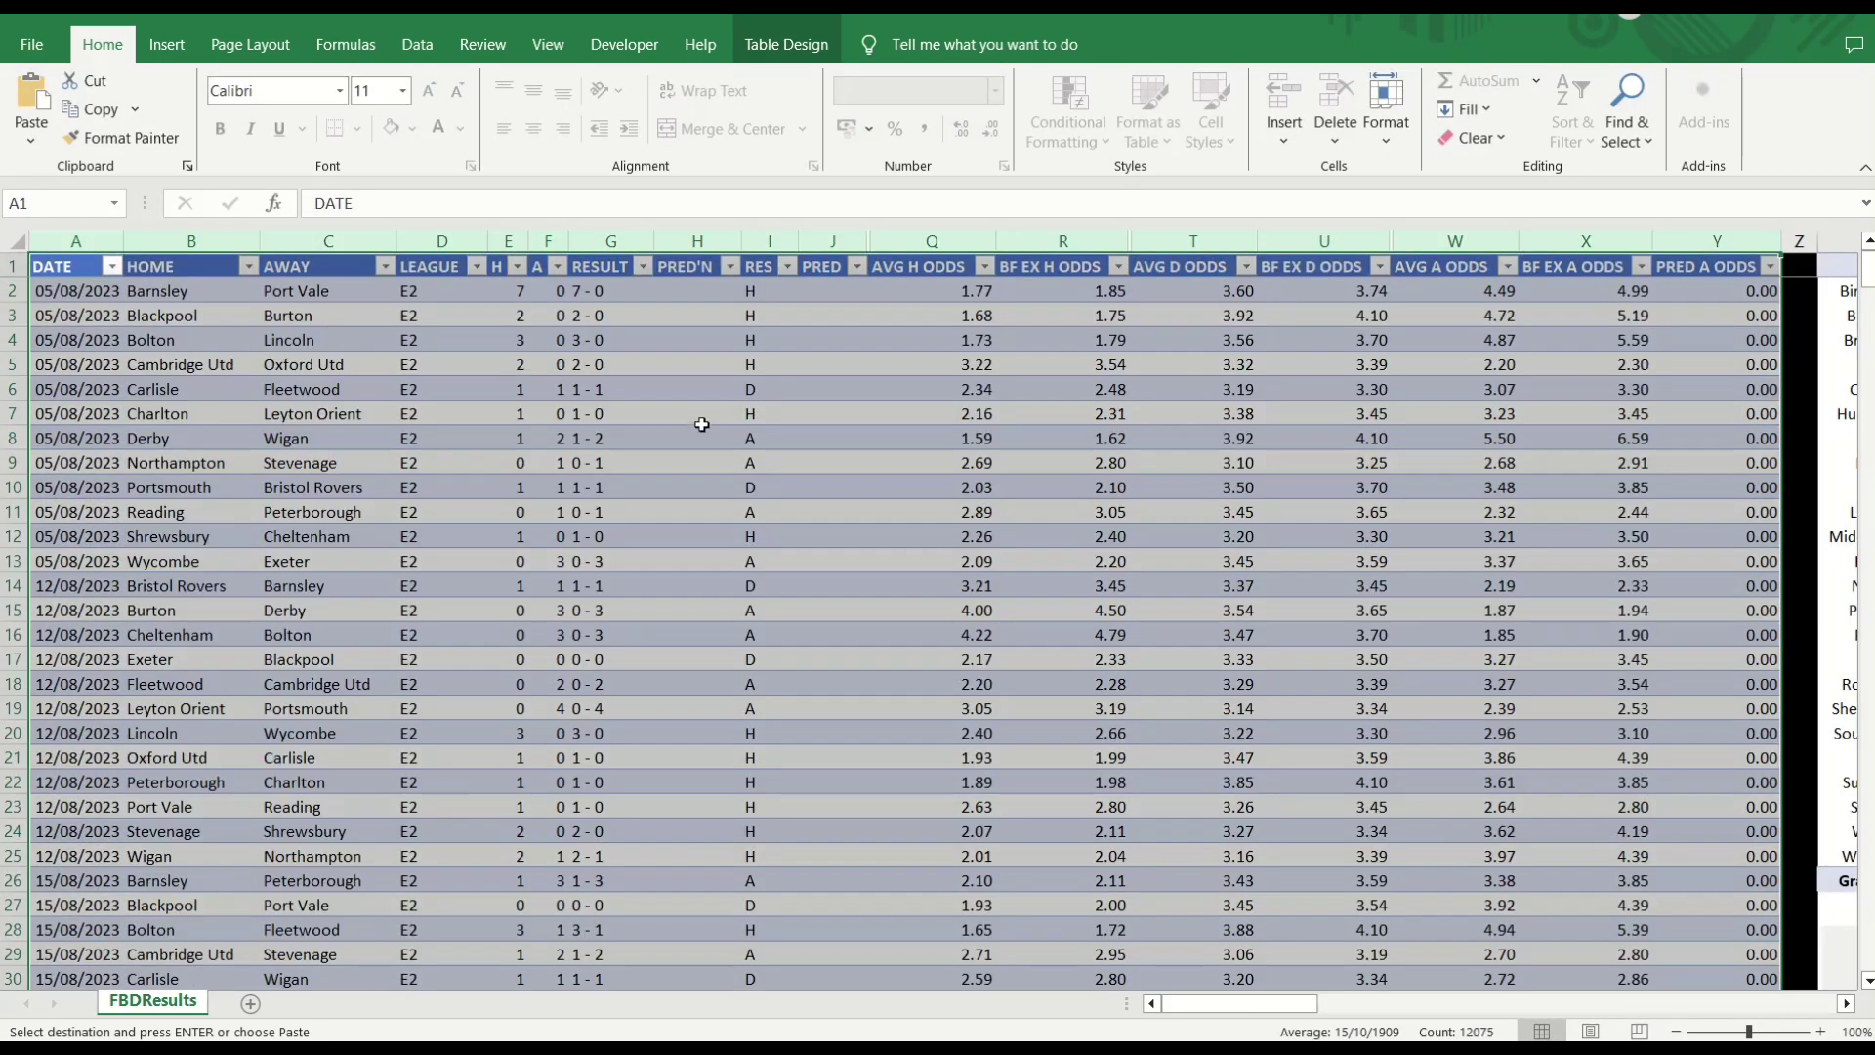
# Select the AWAY column to the table's end to check the pasted E2 data.
pyautogui.click(323, 461)
pyautogui.hotkey('ctrl', 'shift', 'Down')
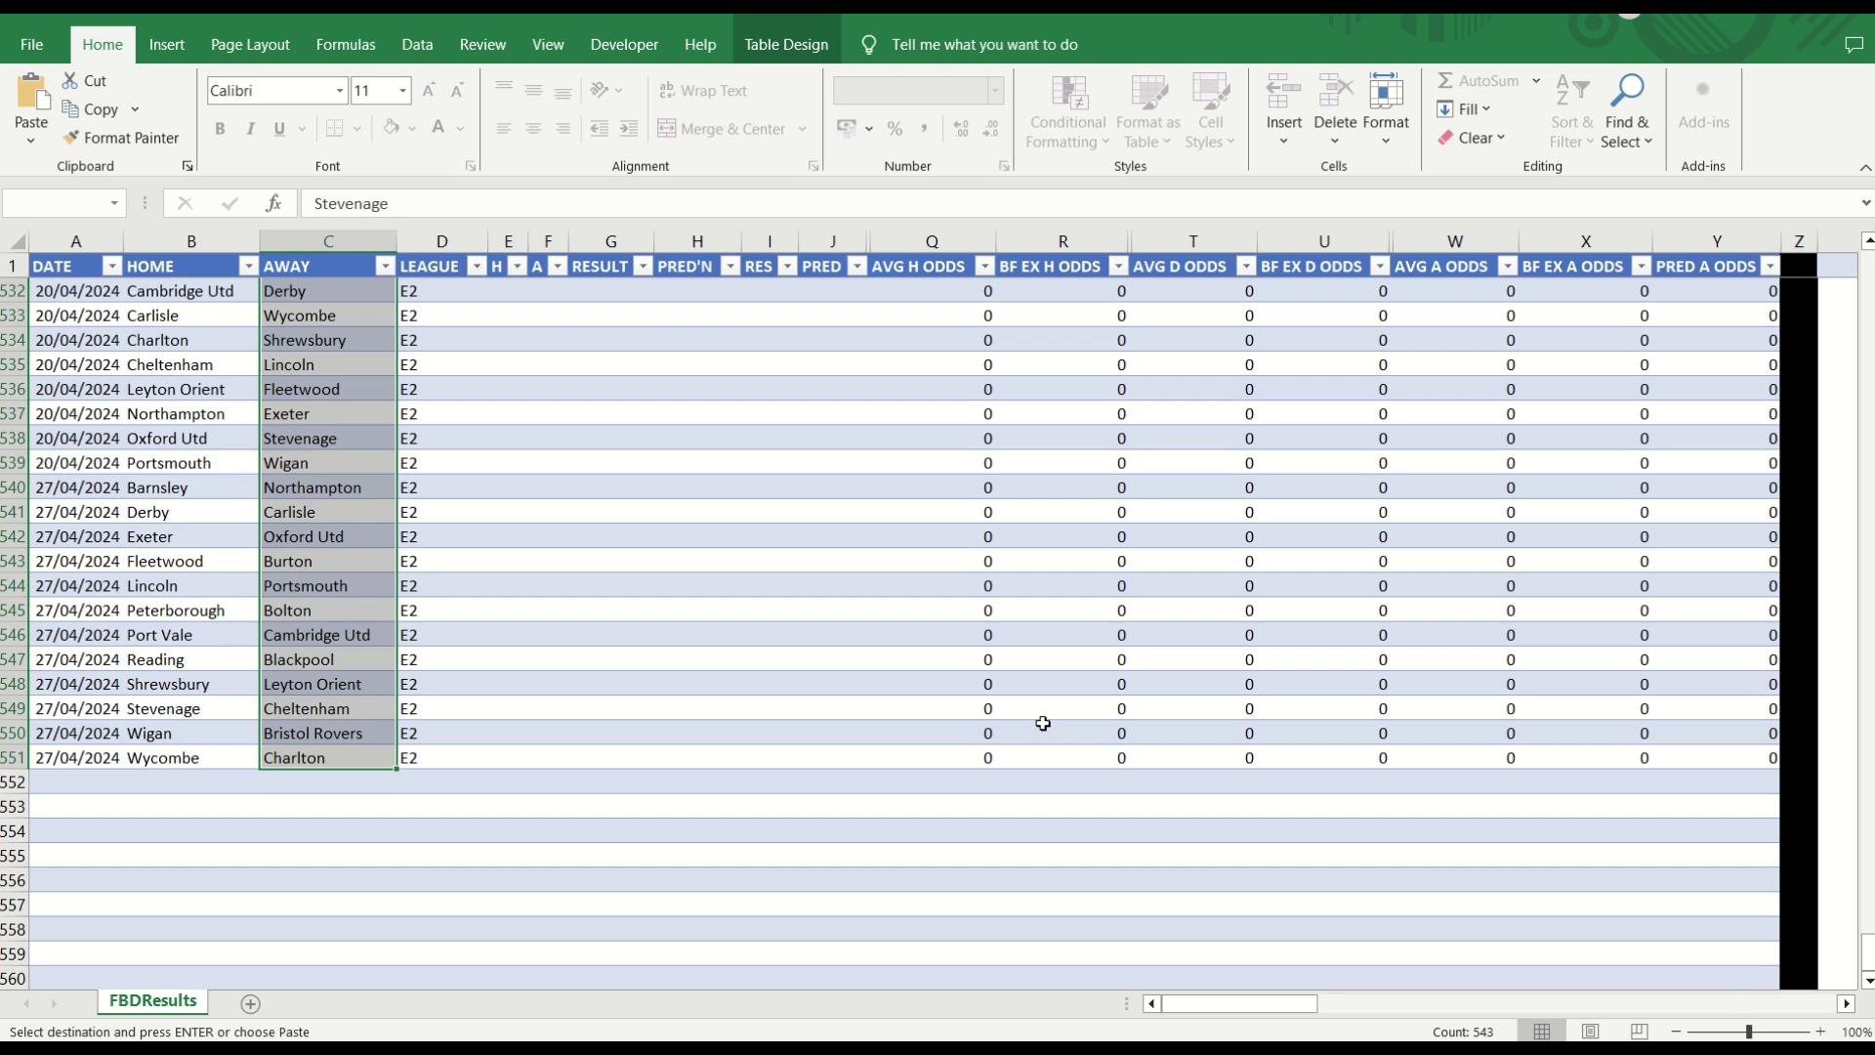
pyautogui.scroll(6, 1043, 722)
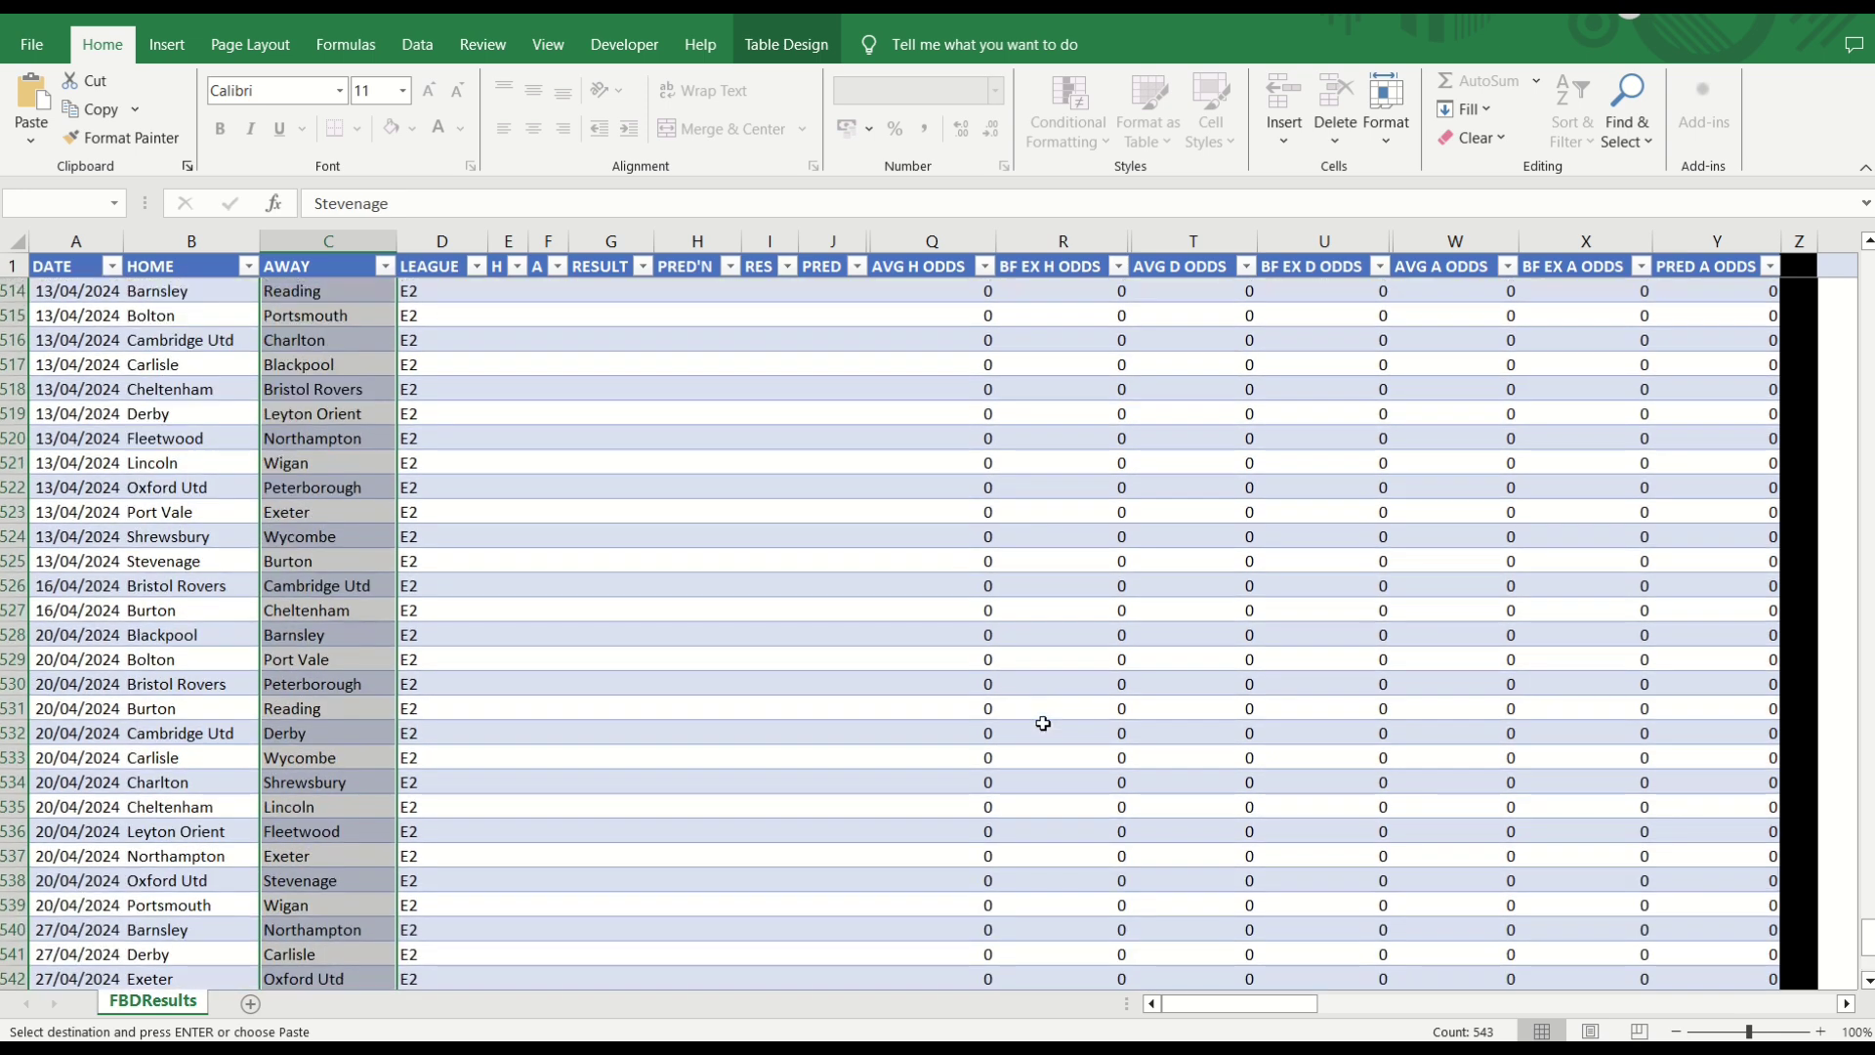
pyautogui.scroll(-2, 1043, 723)
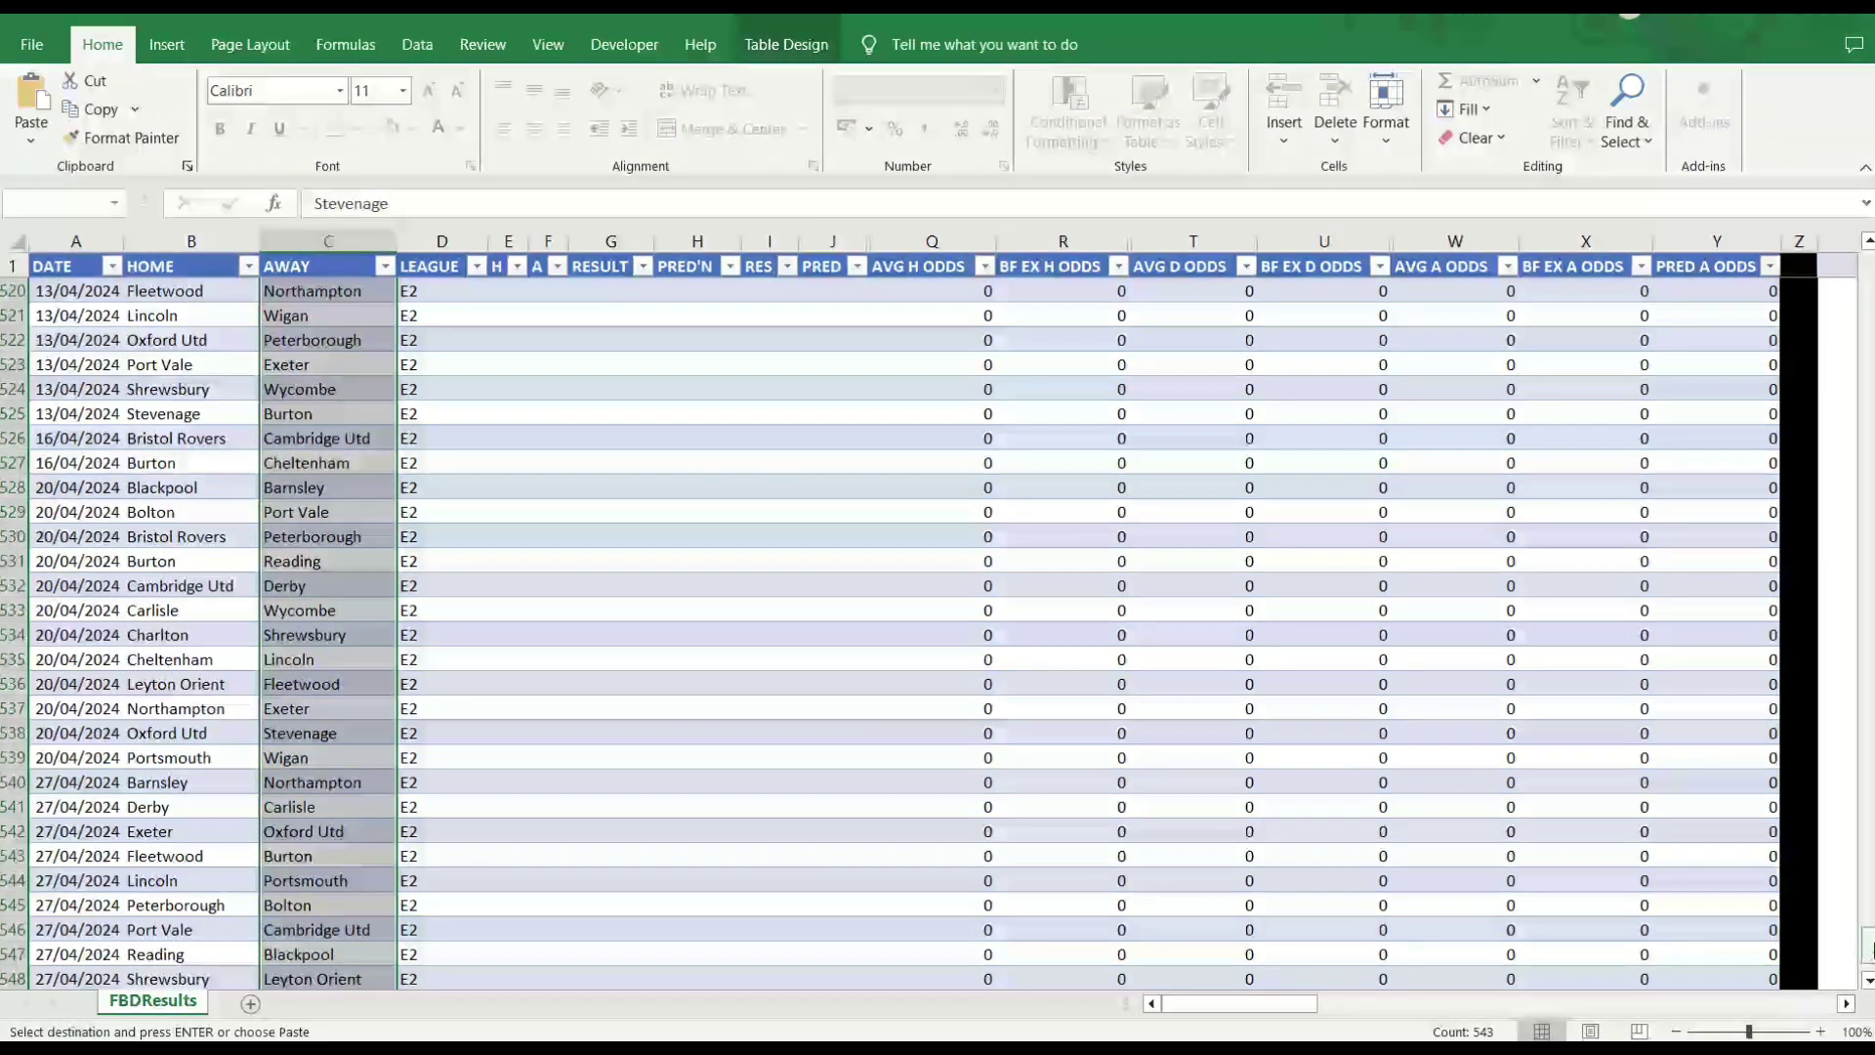
pyautogui.moveTo(1868, 945); pyautogui.dragTo(1867, 256)
# Refresh the pivot tables so the team summaries list E2 clubs from Barnsley to Wycombe.
pyautogui.click(696, 609)
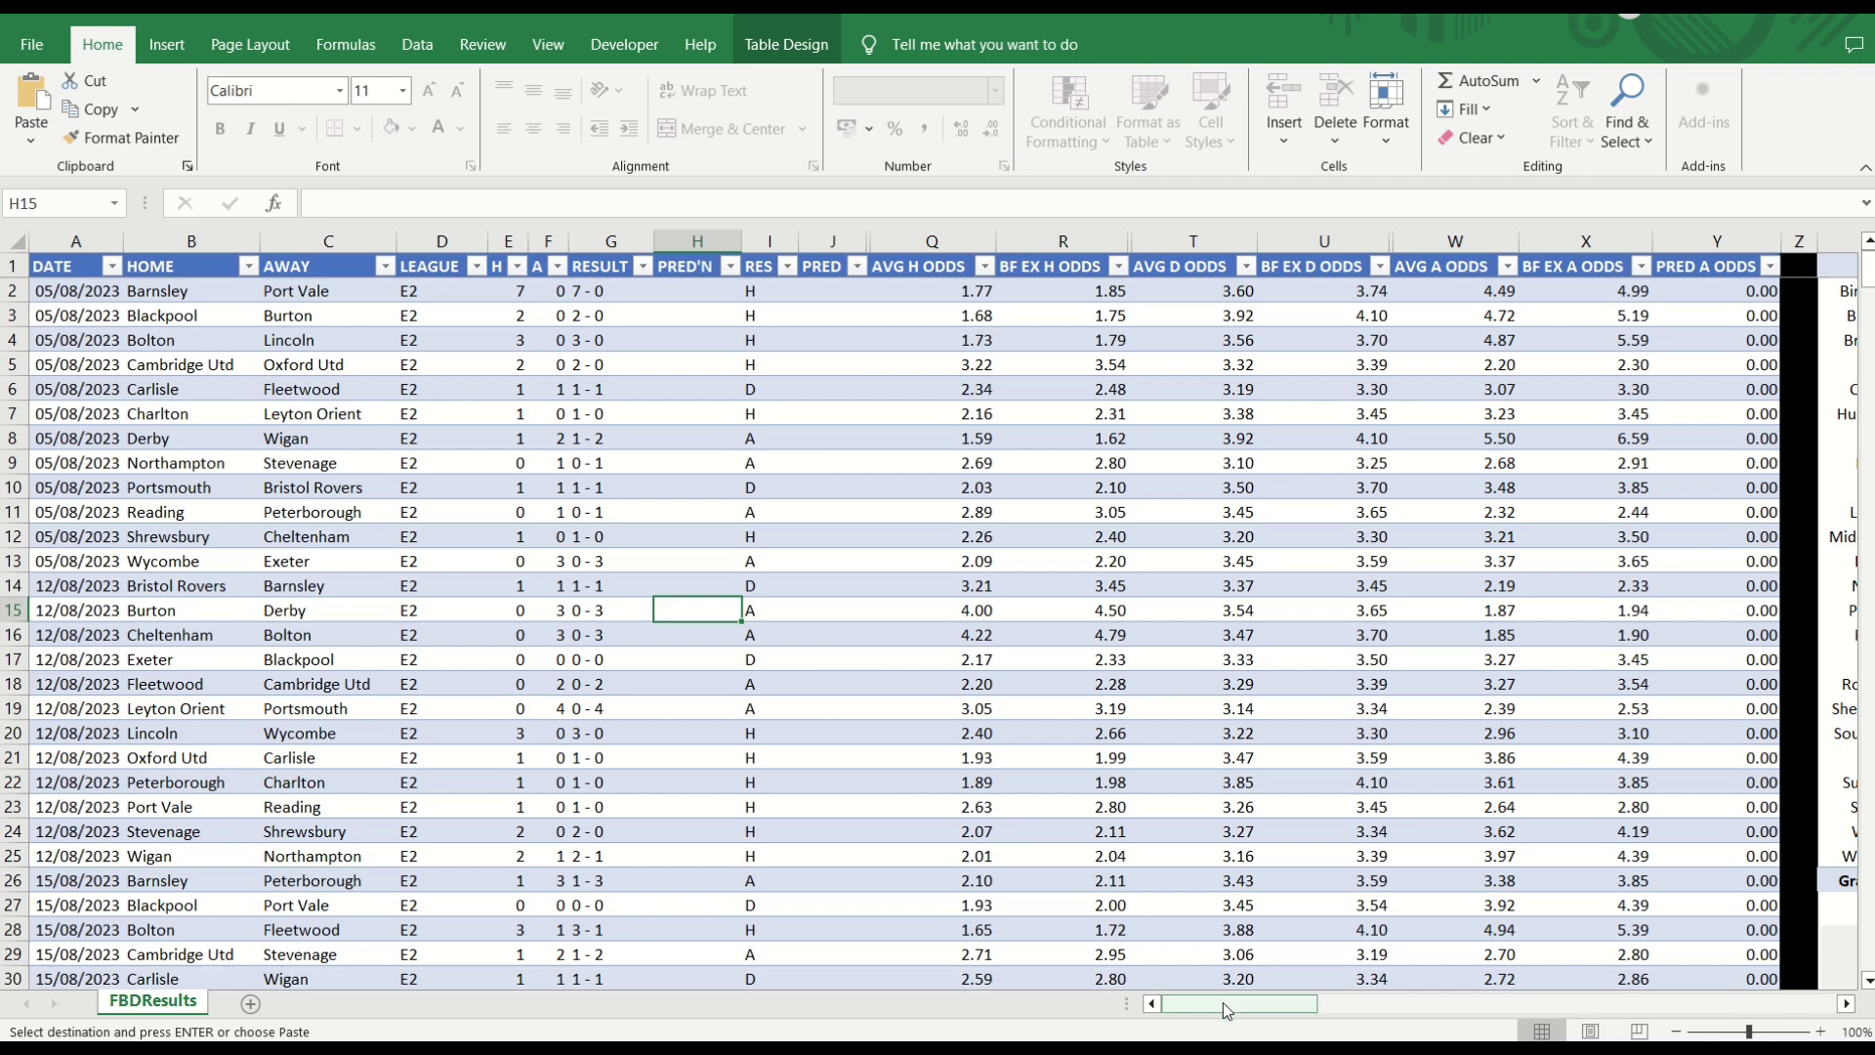
pyautogui.moveTo(1222, 1004); pyautogui.dragTo(1344, 1010)
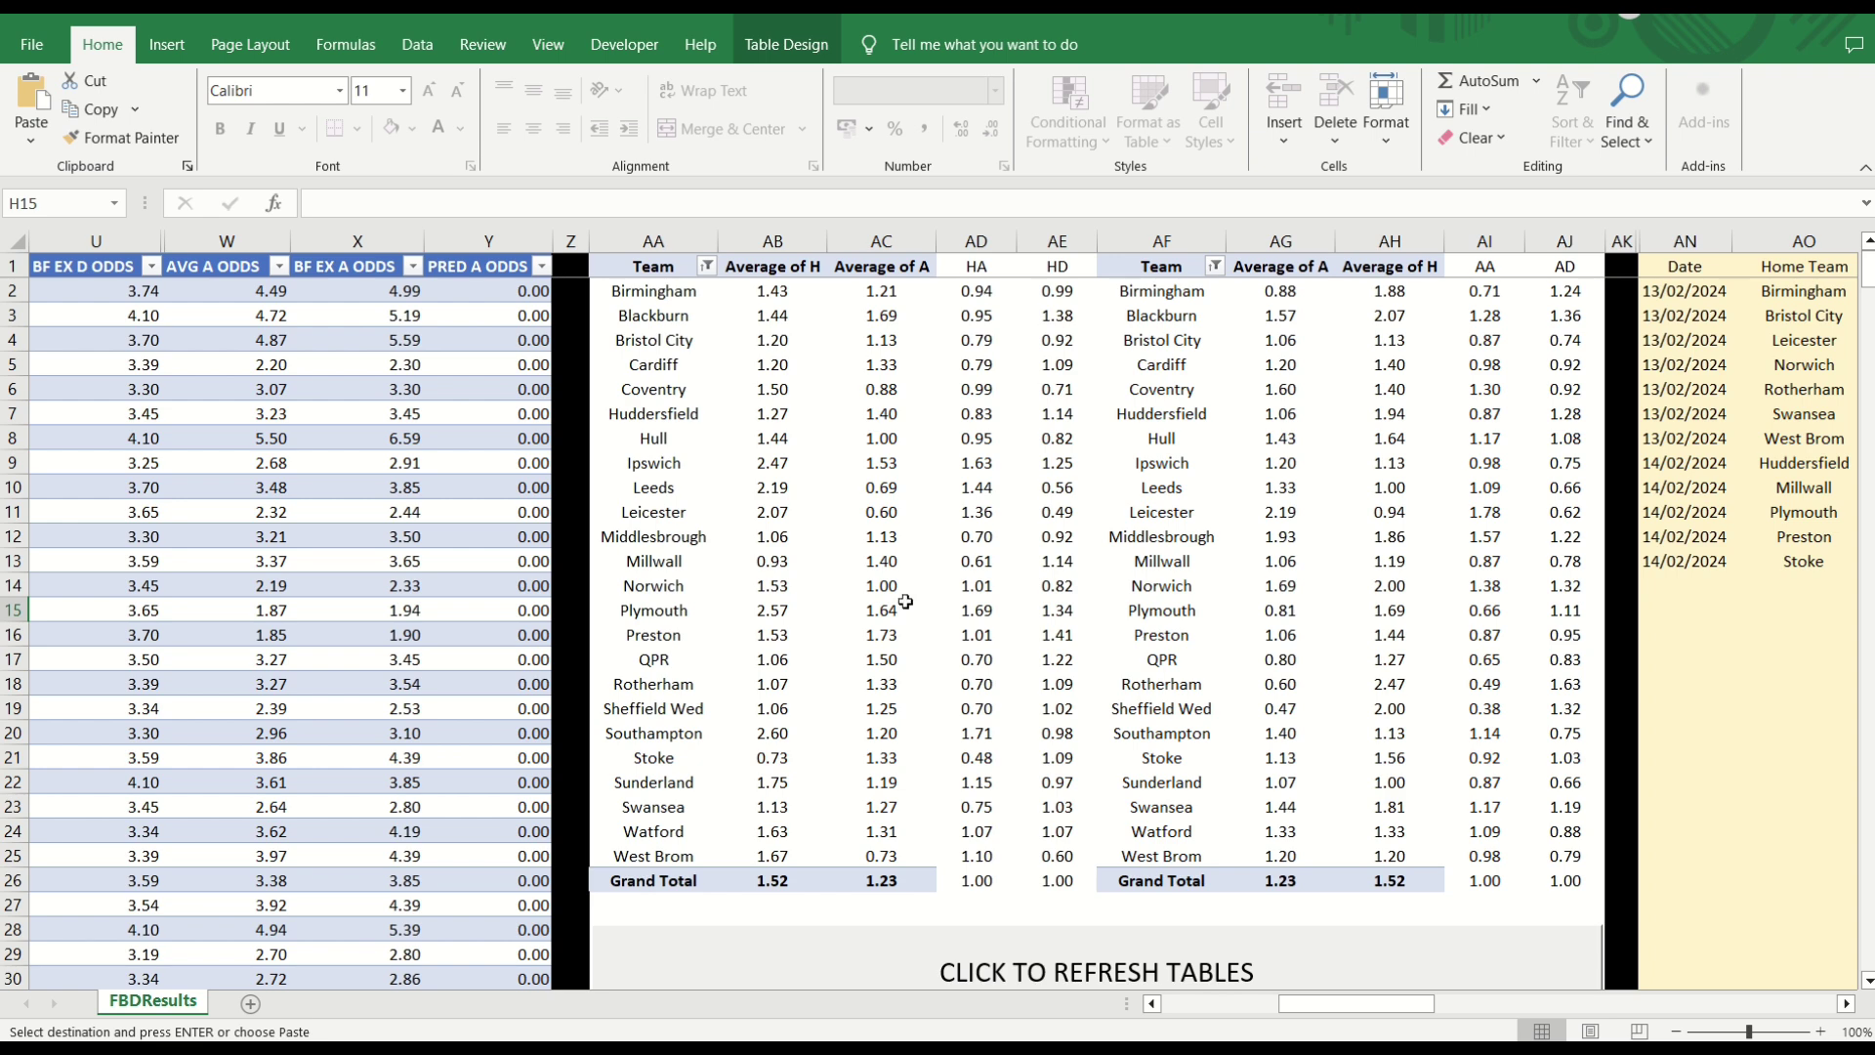
pyautogui.click(1046, 963)
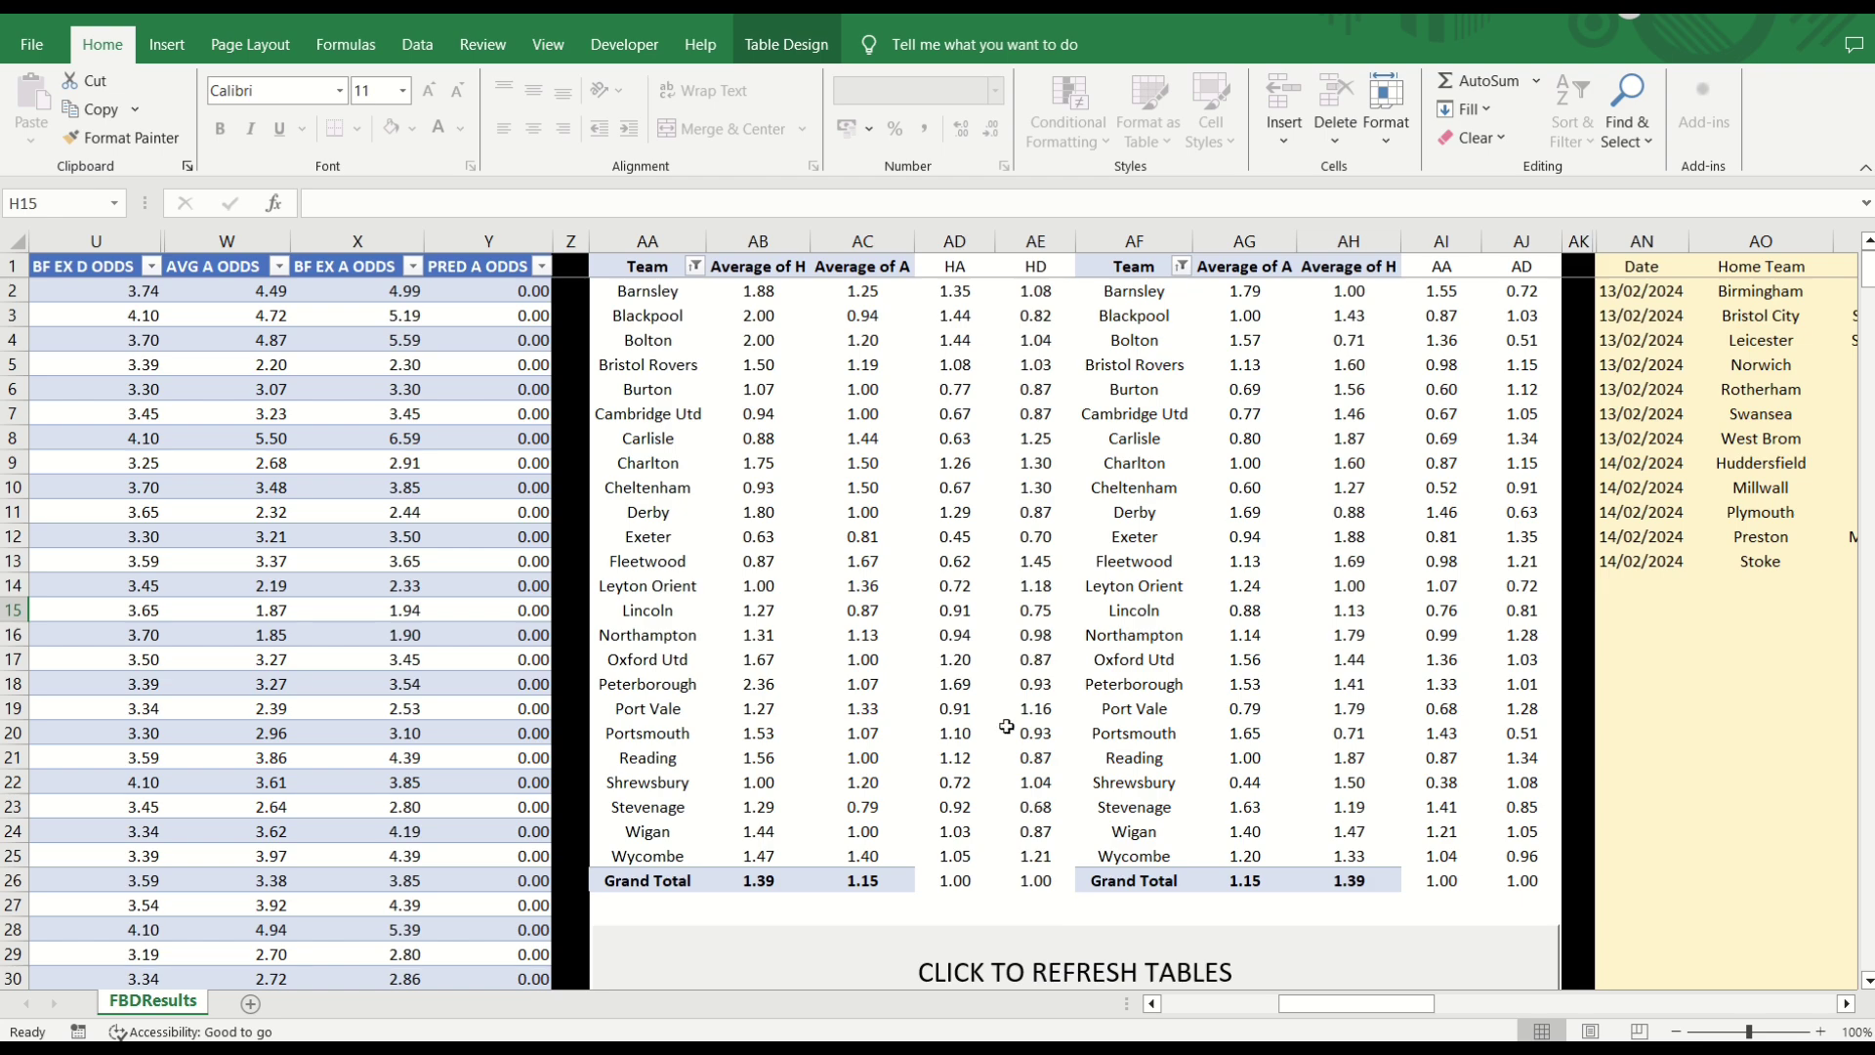
pyautogui.moveTo(1354, 1003); pyautogui.dragTo(1429, 1010)
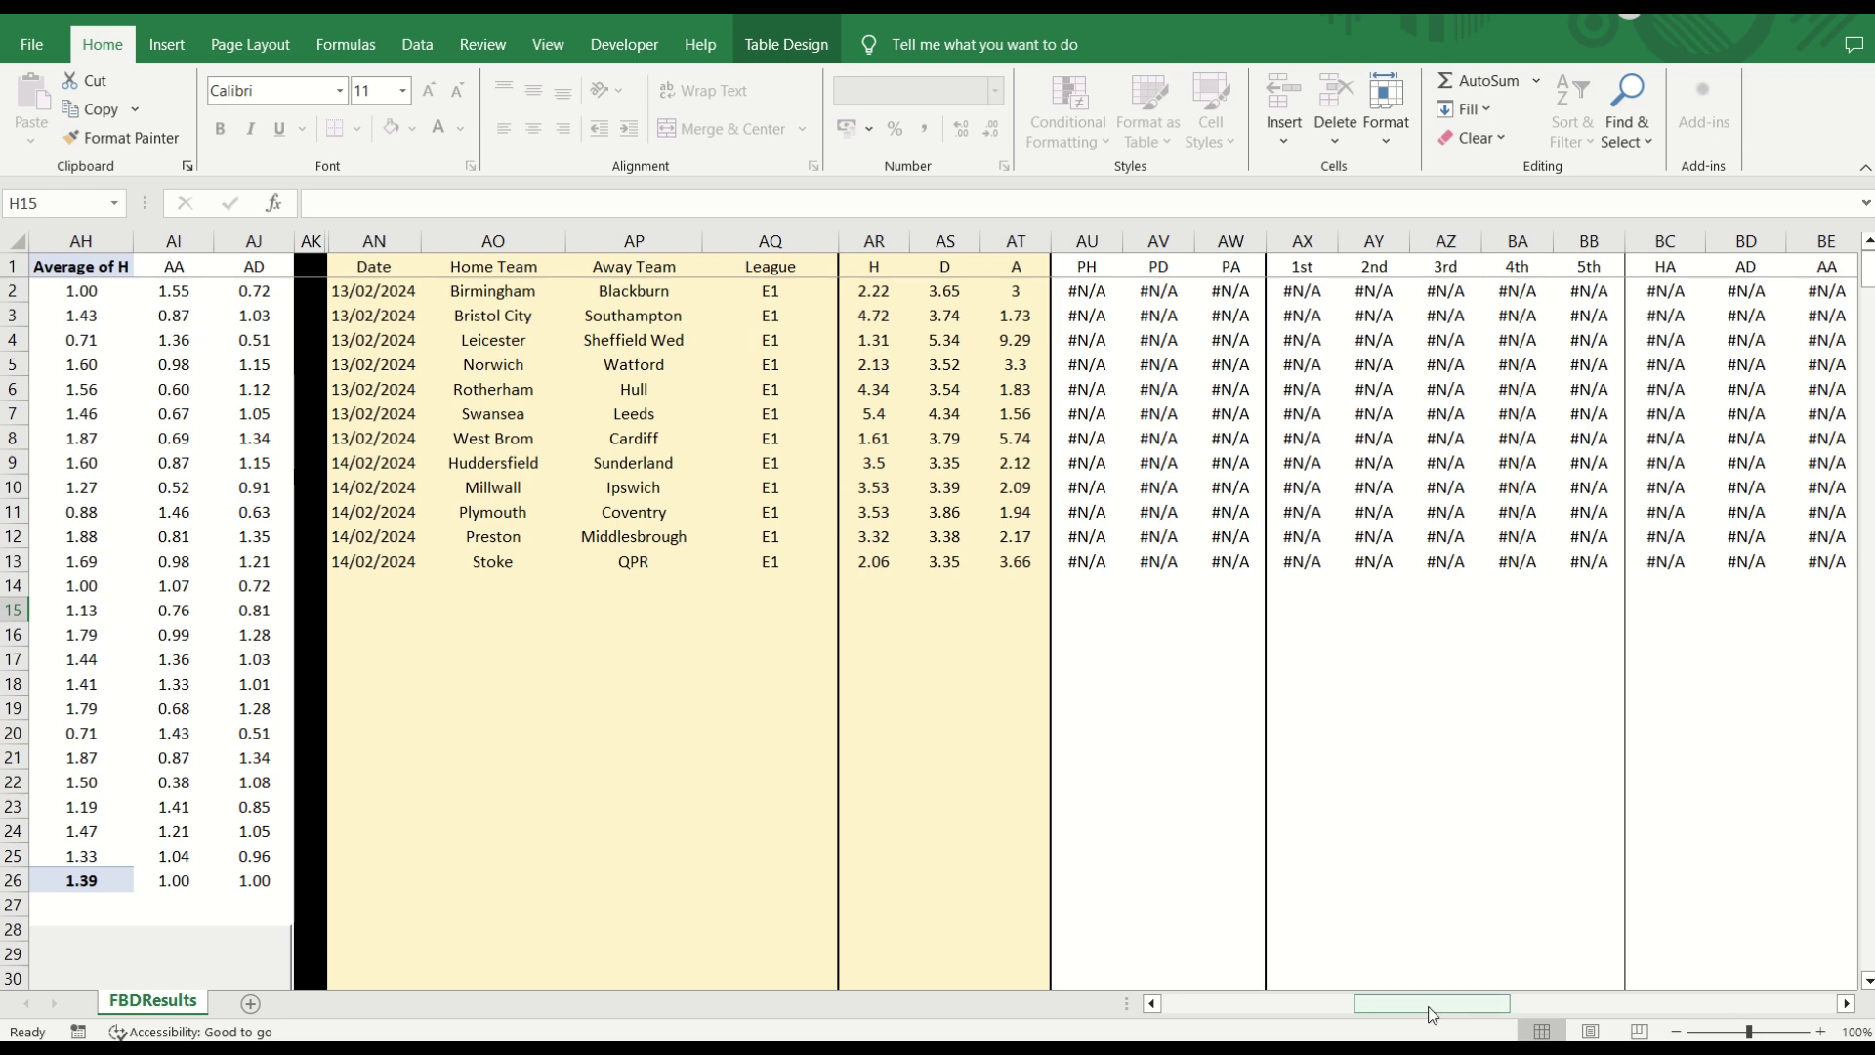
pyautogui.moveTo(1432, 1013); pyautogui.dragTo(1172, 1006)
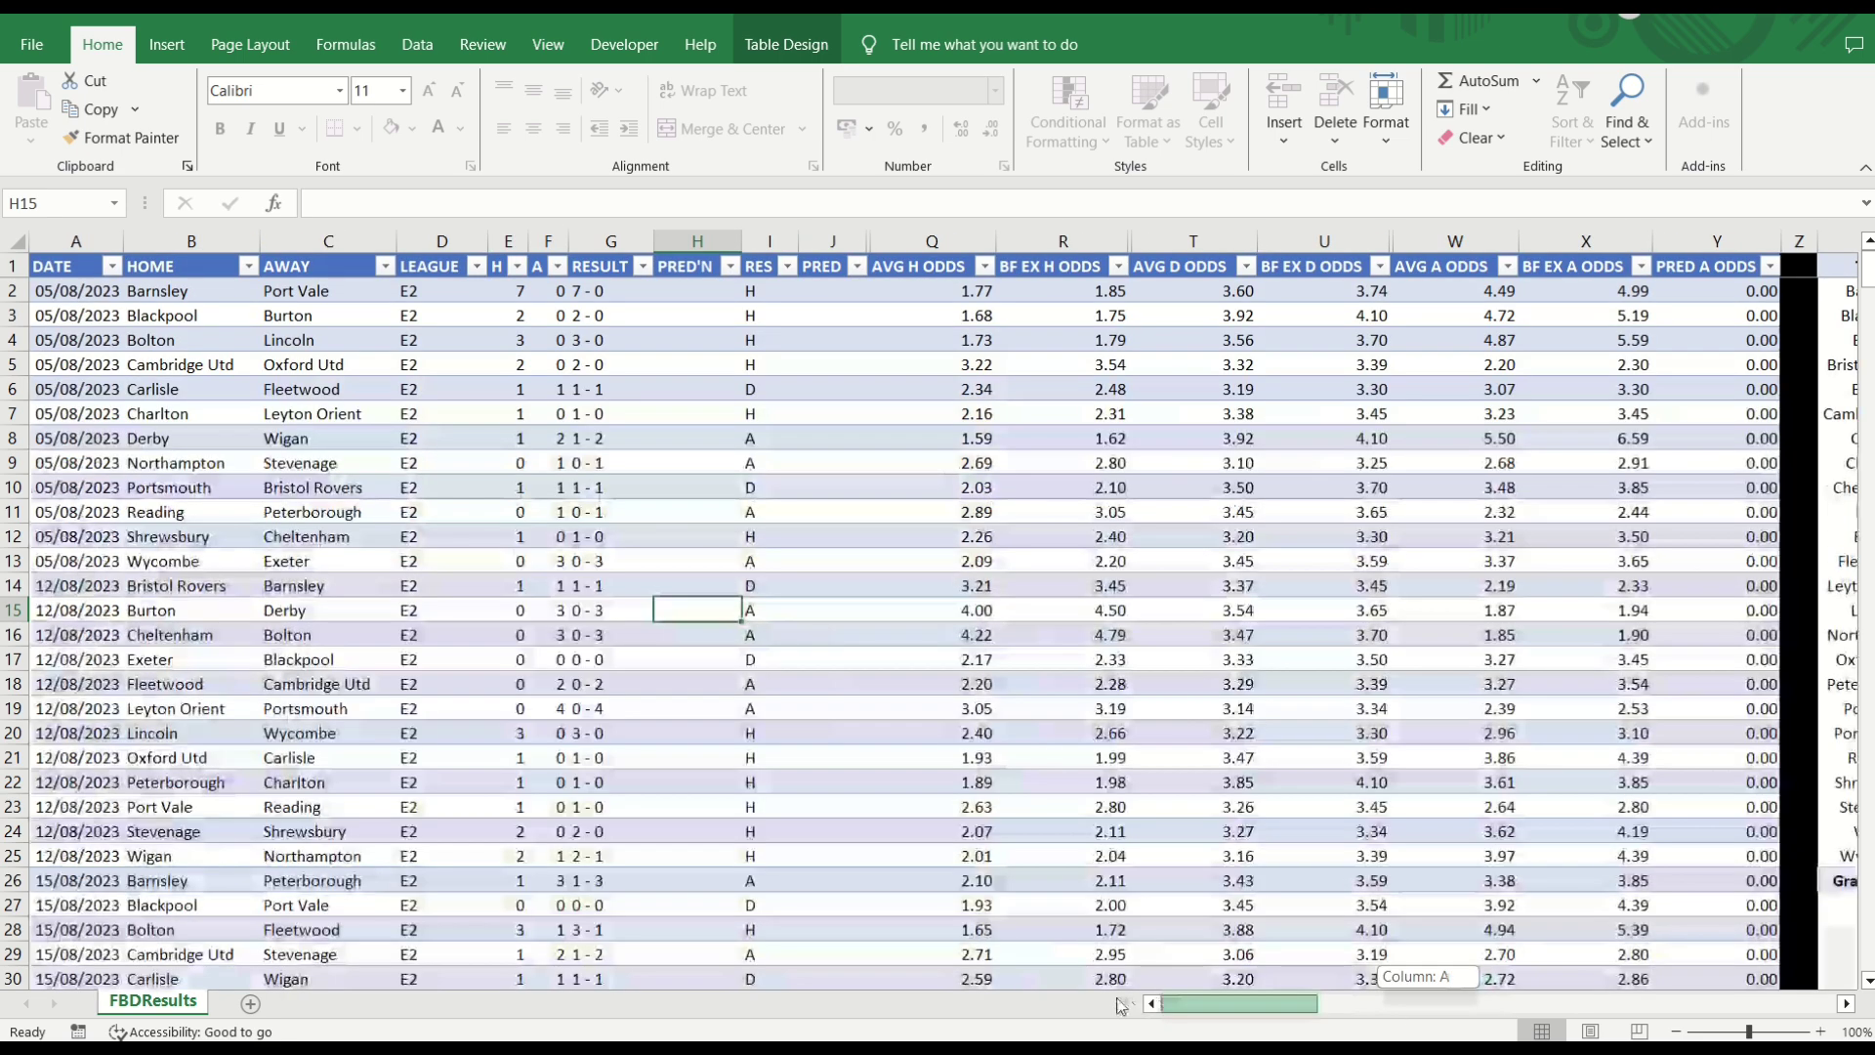
# Copy the twelve 13/02/2024 E2 fixtures (A369:D380) and paste them as values at AN2.
pyautogui.click(428, 701)
pyautogui.click(515, 713)
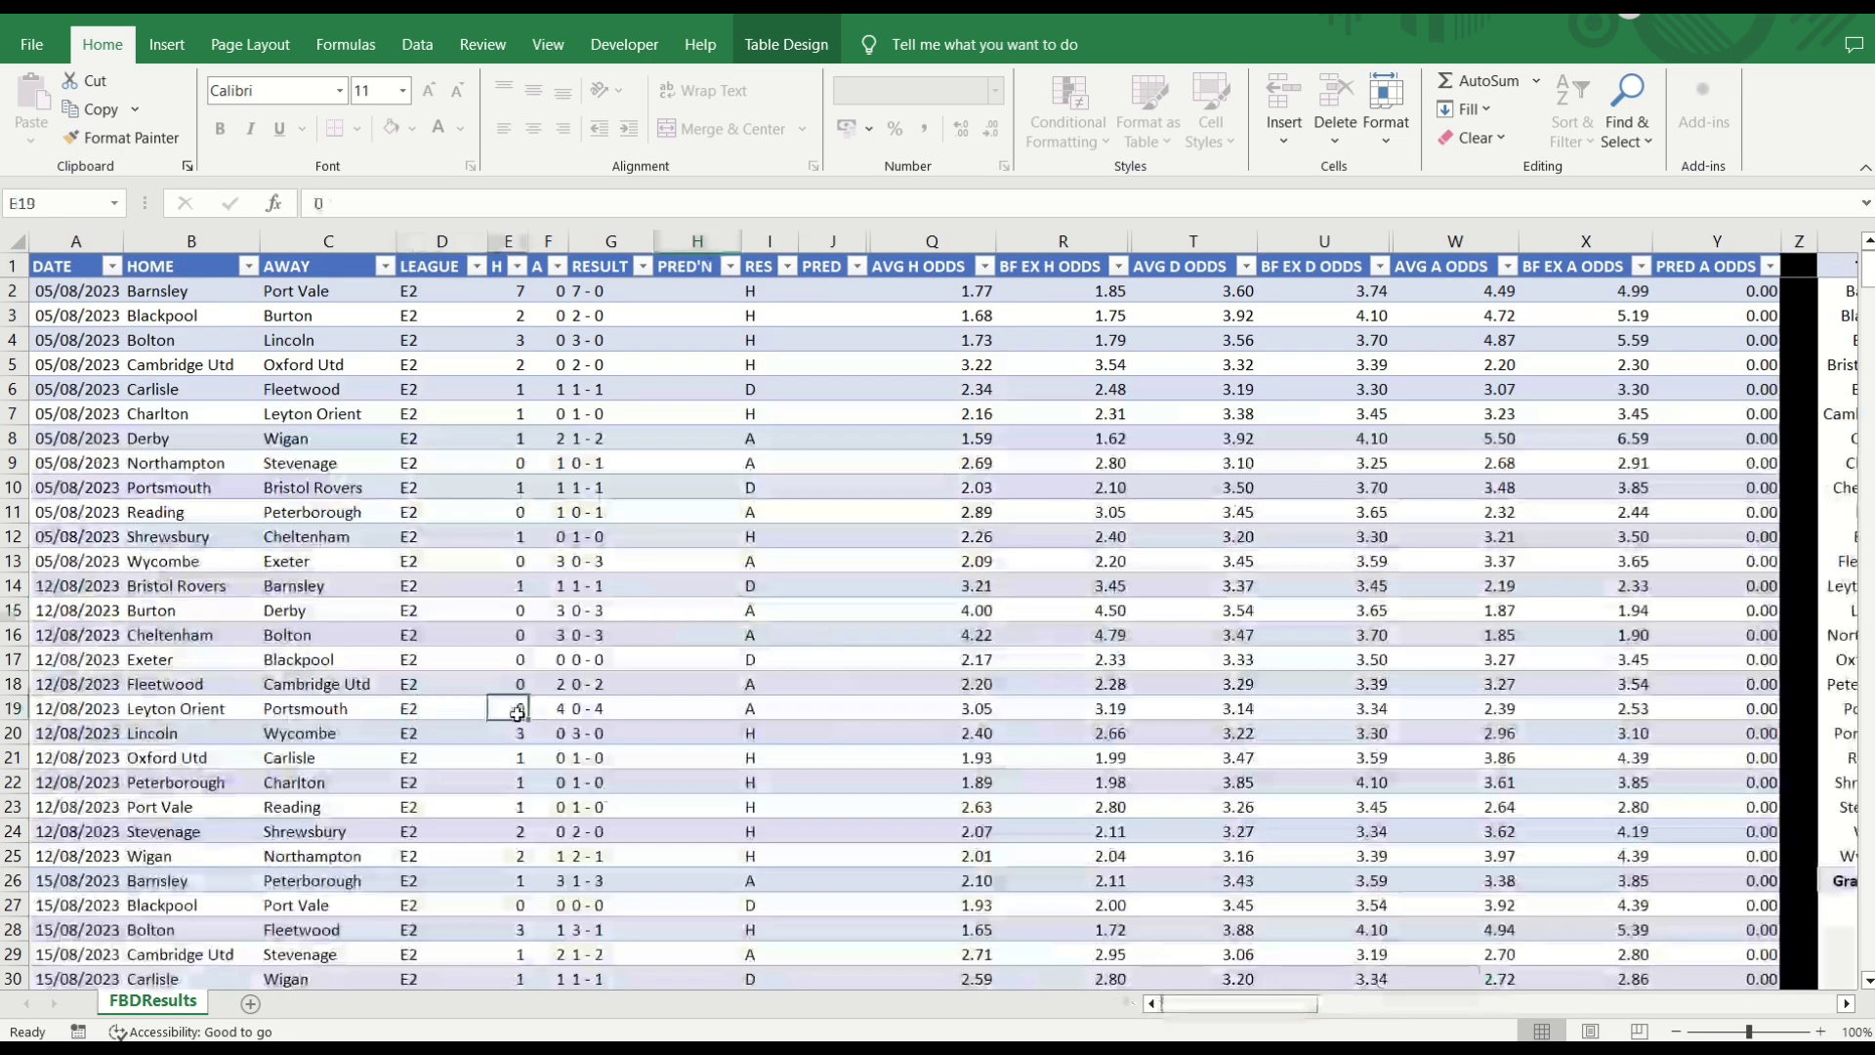
pyautogui.hotkey('ctrl', 'shift', 'Down')
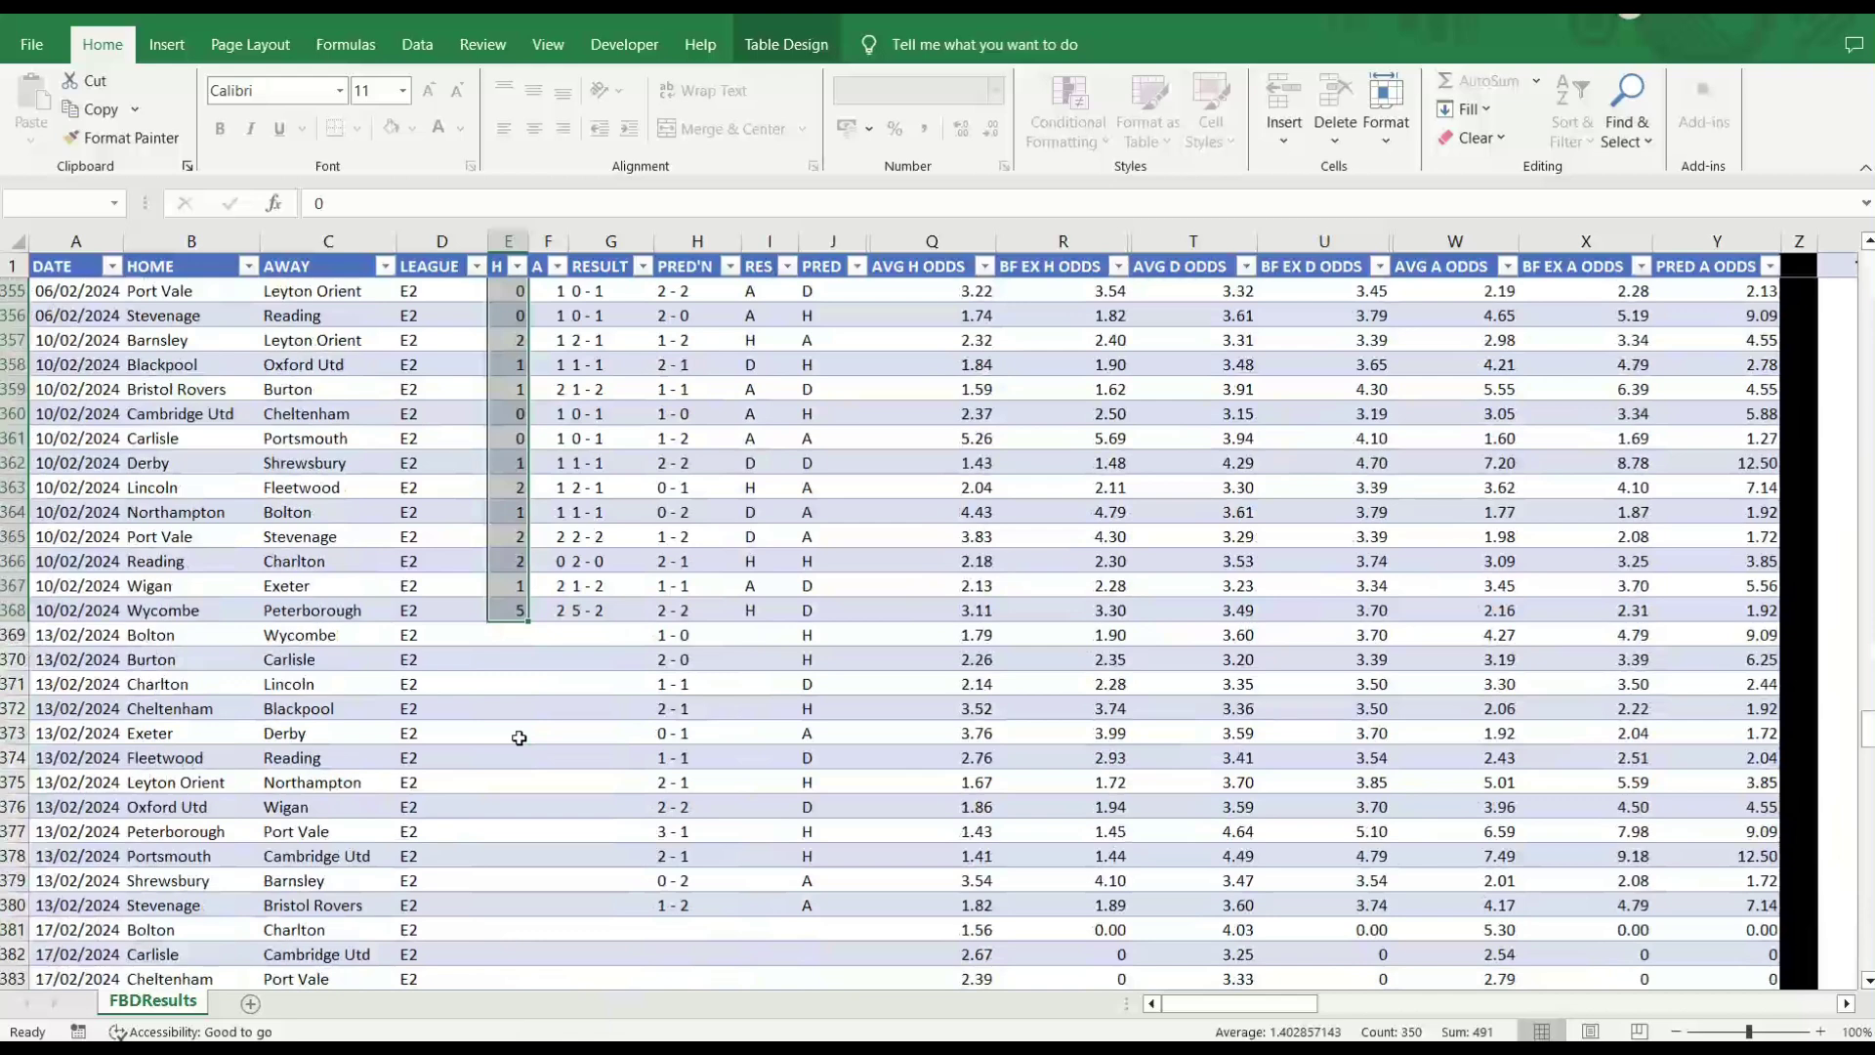
pyautogui.moveTo(70, 487); pyautogui.dragTo(404, 757)
pyautogui.hotkey('ctrl', 'c')
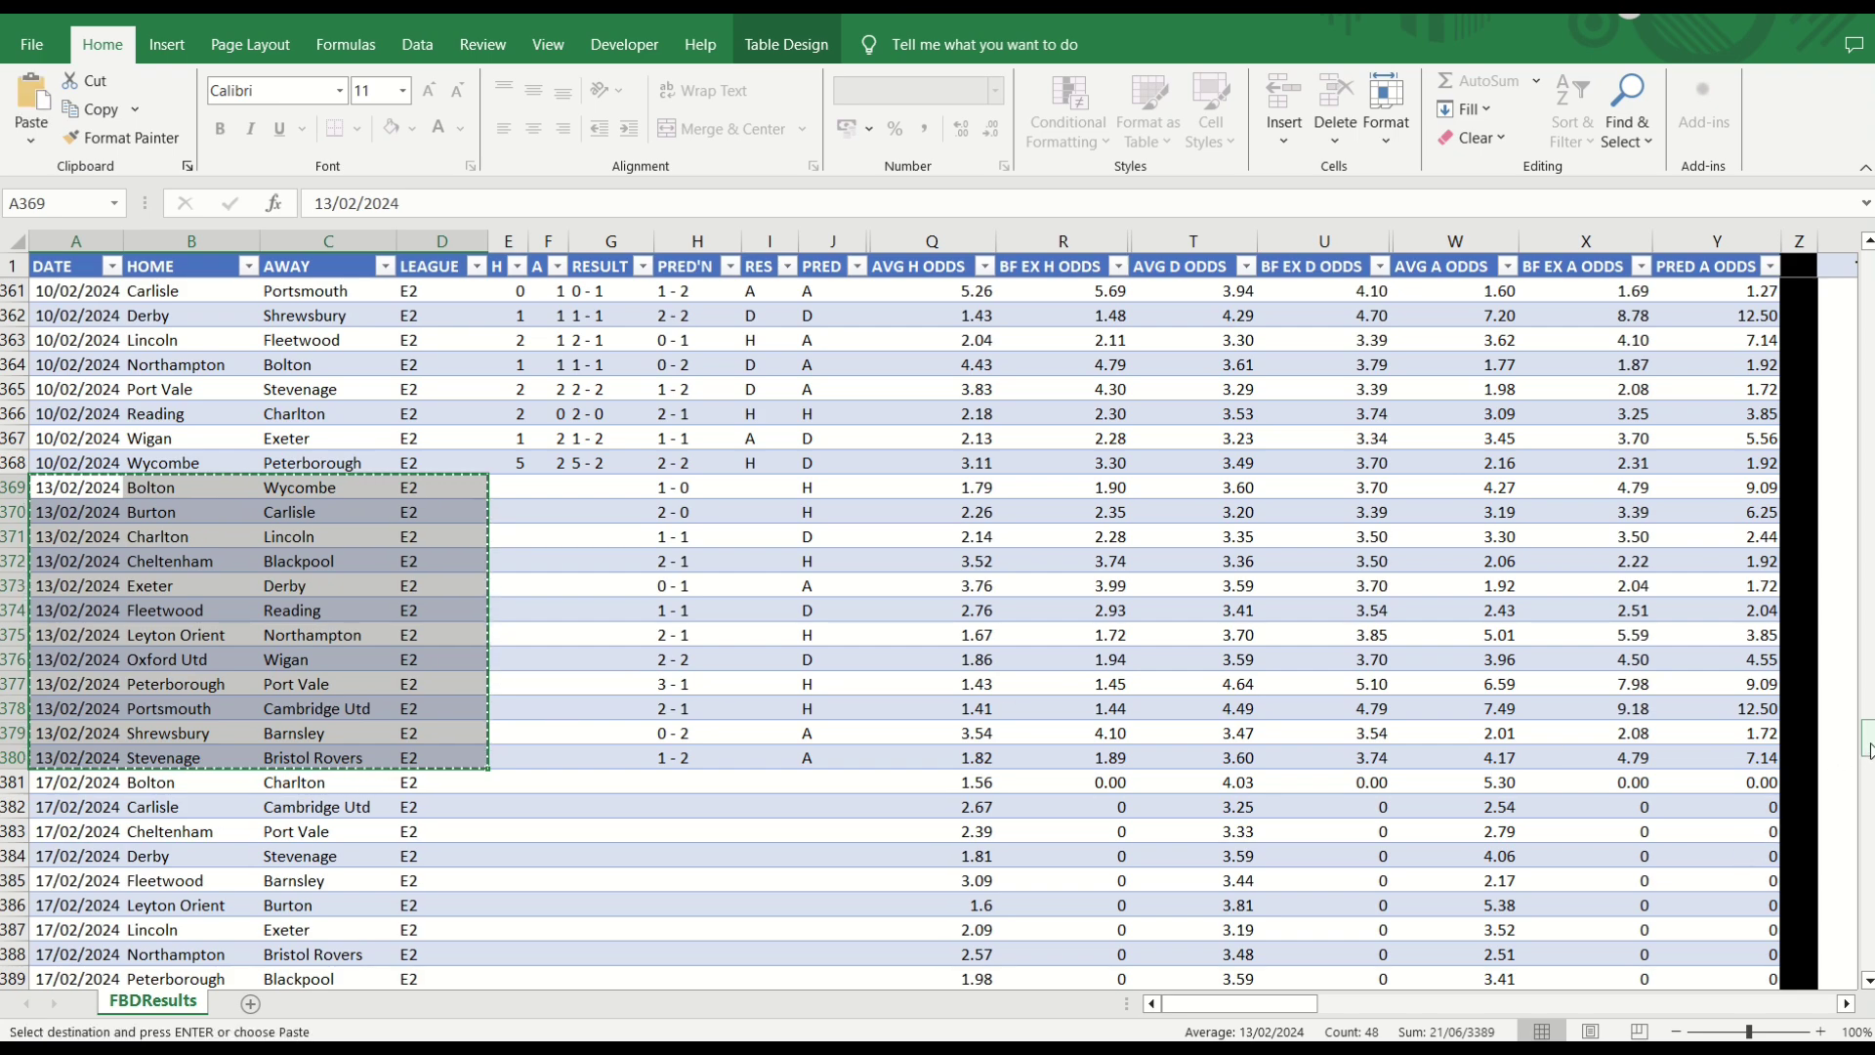
pyautogui.moveTo(1867, 750); pyautogui.dragTo(1846, 249)
pyautogui.moveTo(1260, 1006); pyautogui.dragTo(1449, 1028)
pyautogui.click(190, 291)
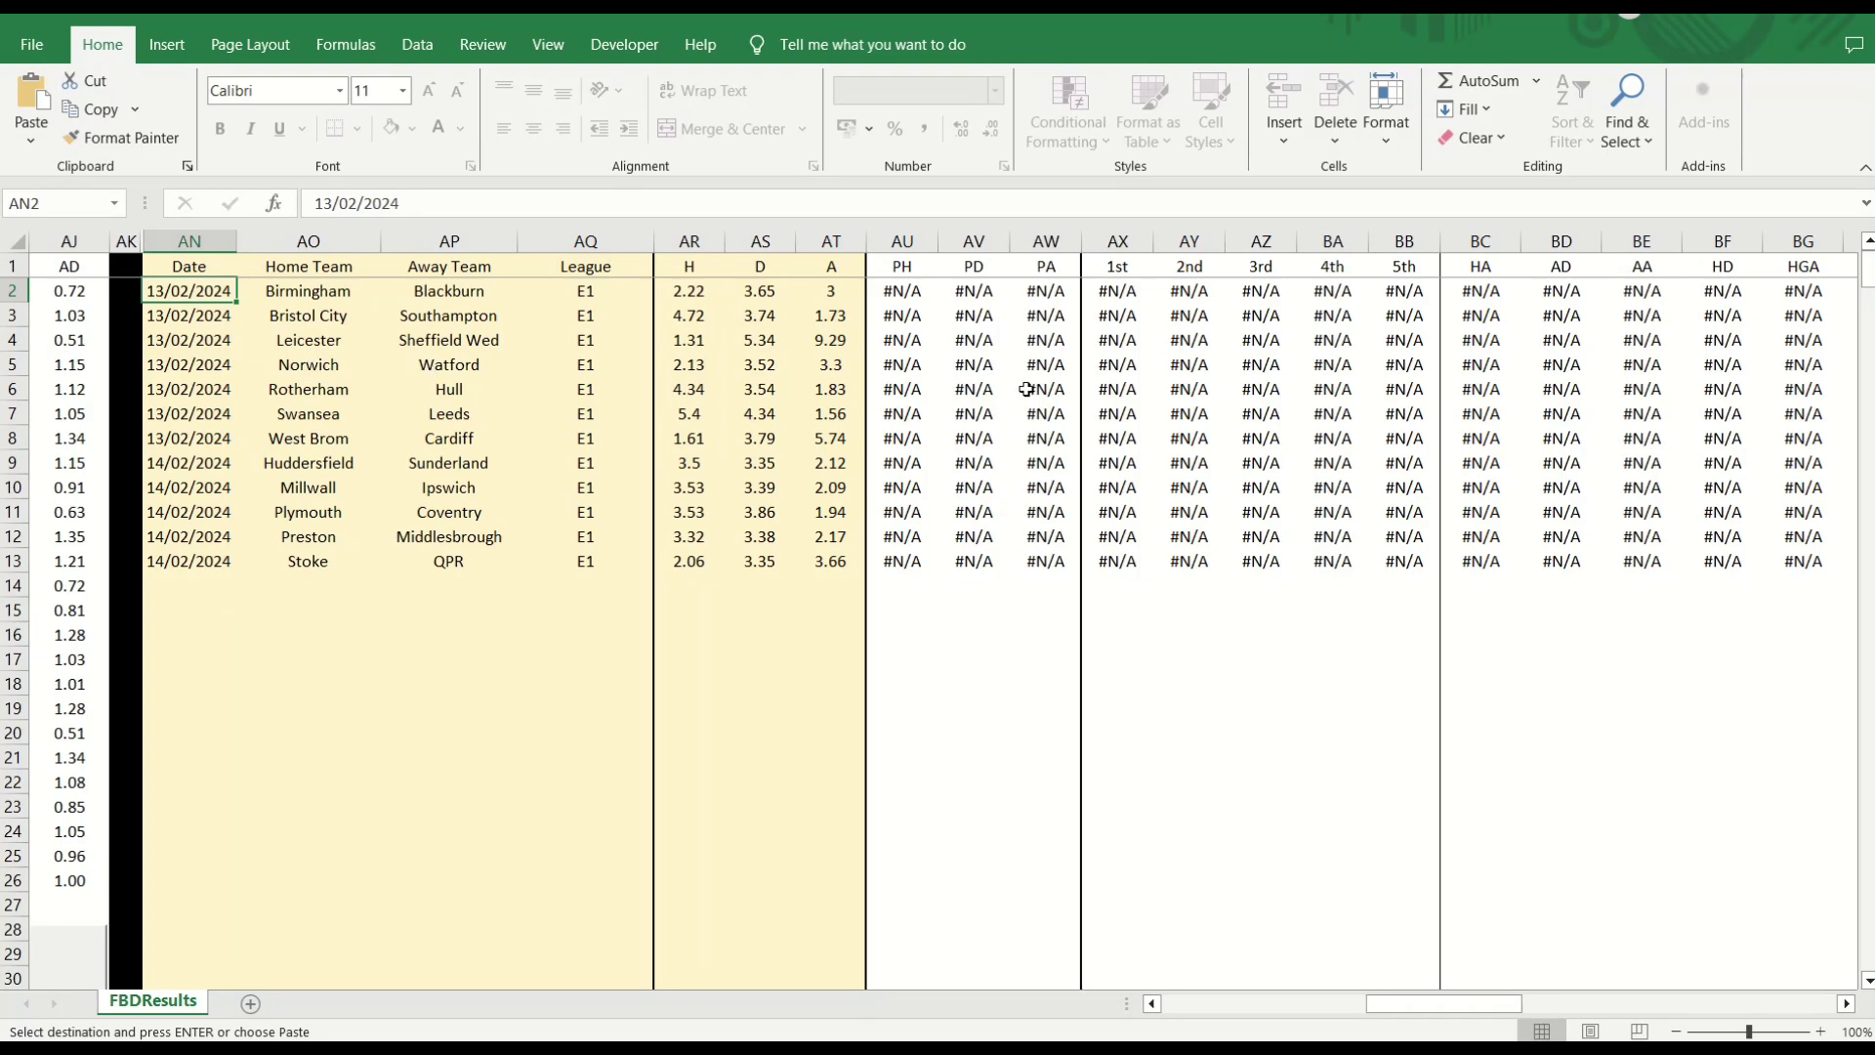
pyautogui.click(32, 137)
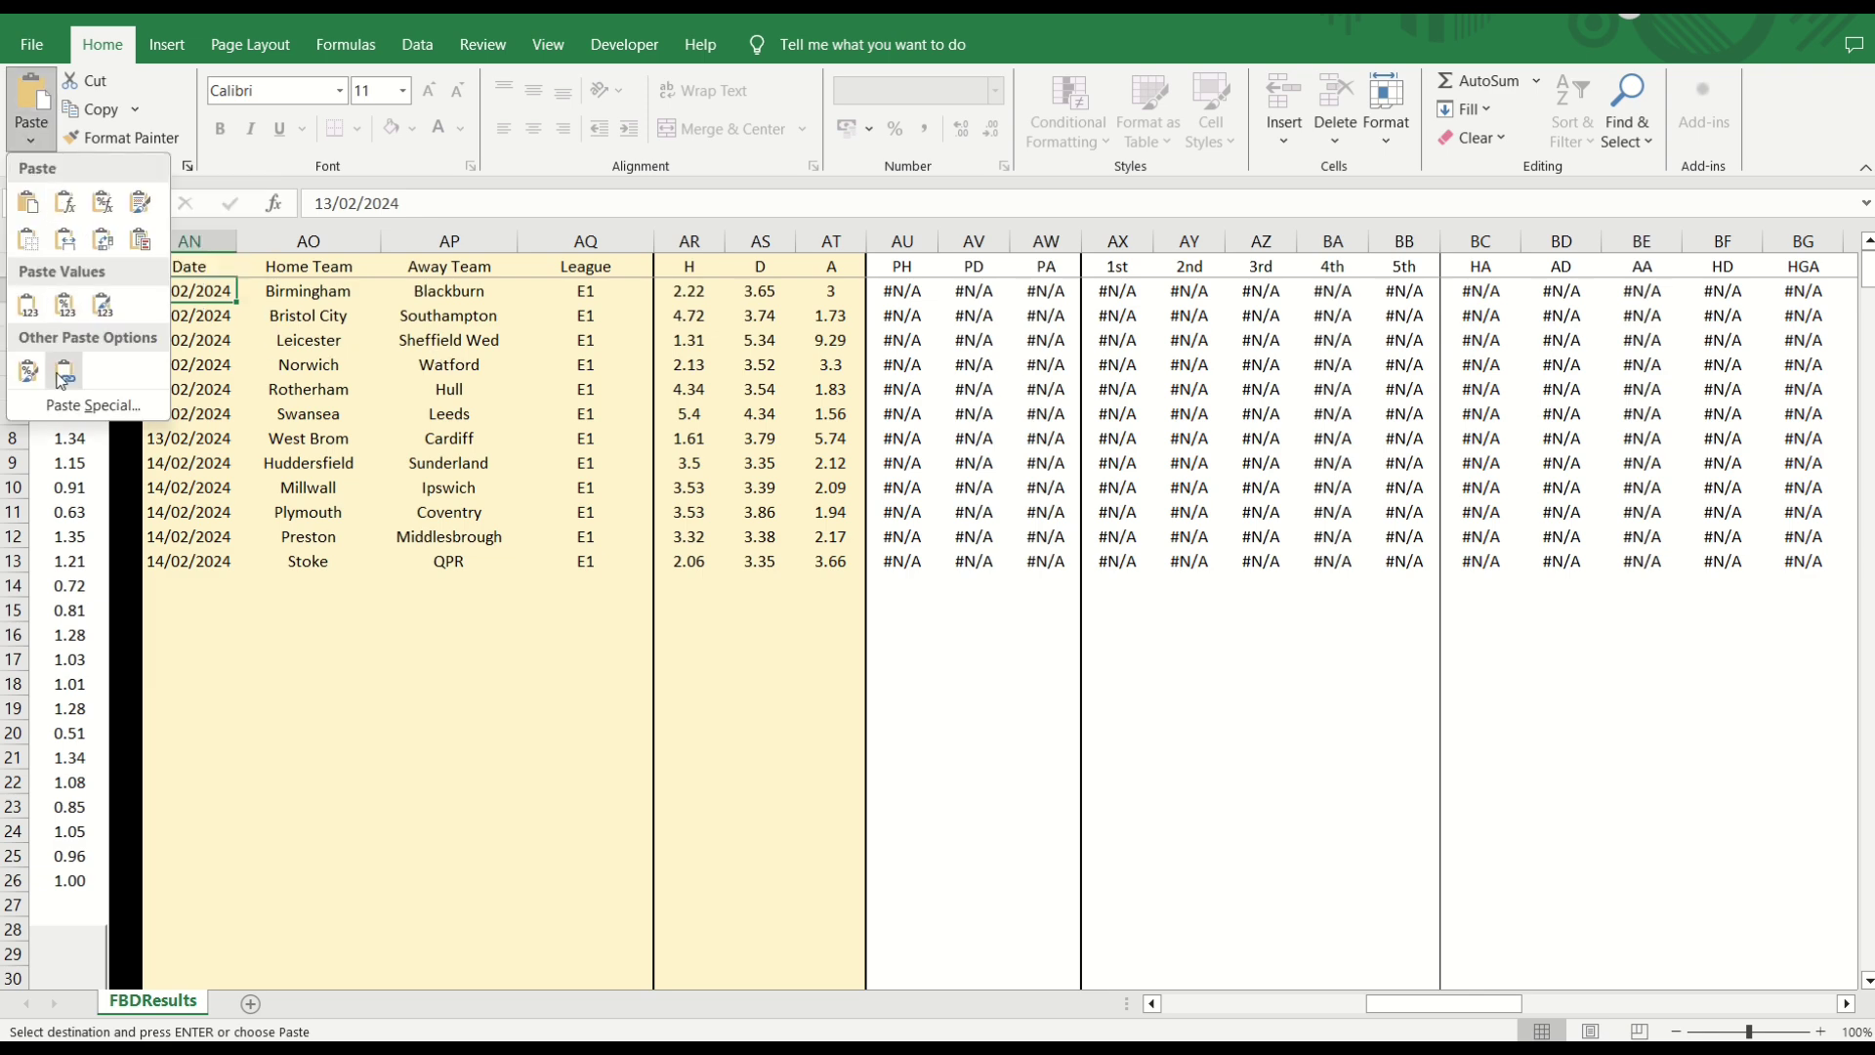
pyautogui.click(29, 305)
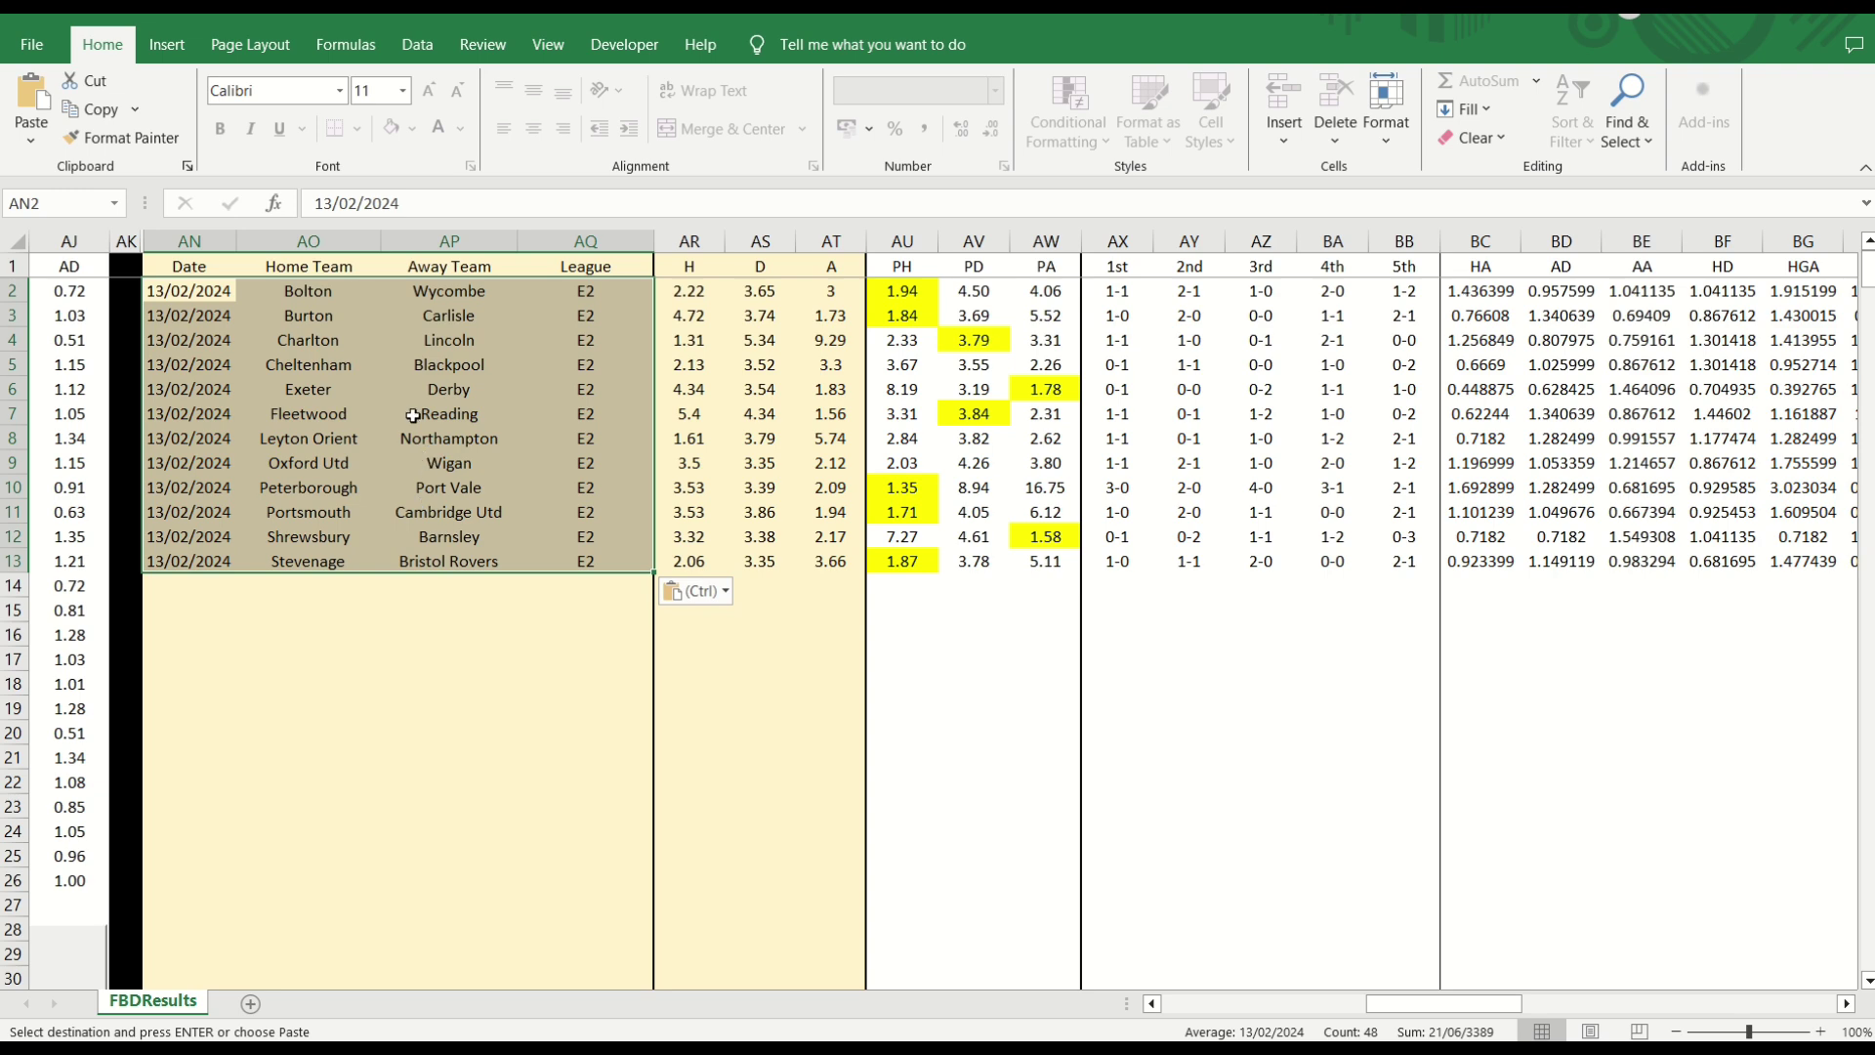
# Clear the old H, D, A odds in AR2:AT13.
pyautogui.moveTo(694, 295); pyautogui.dragTo(820, 558)
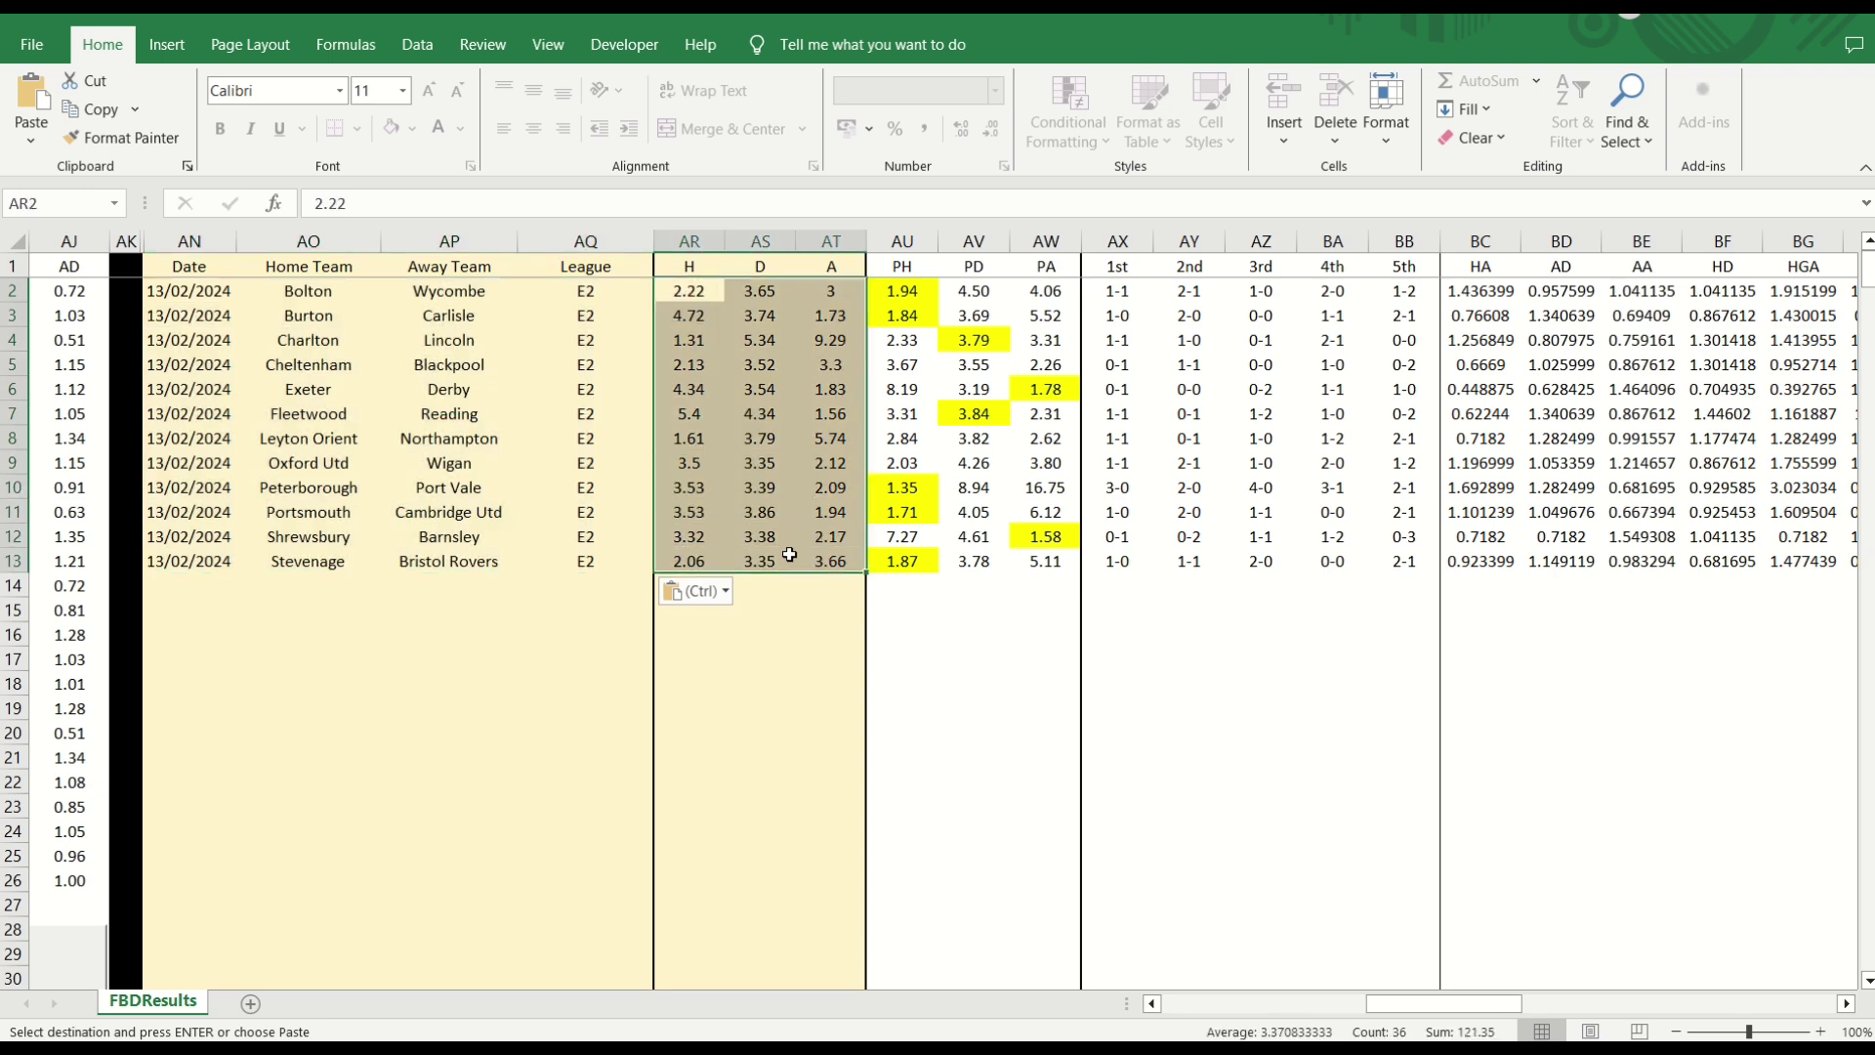
pyautogui.press('Delete')
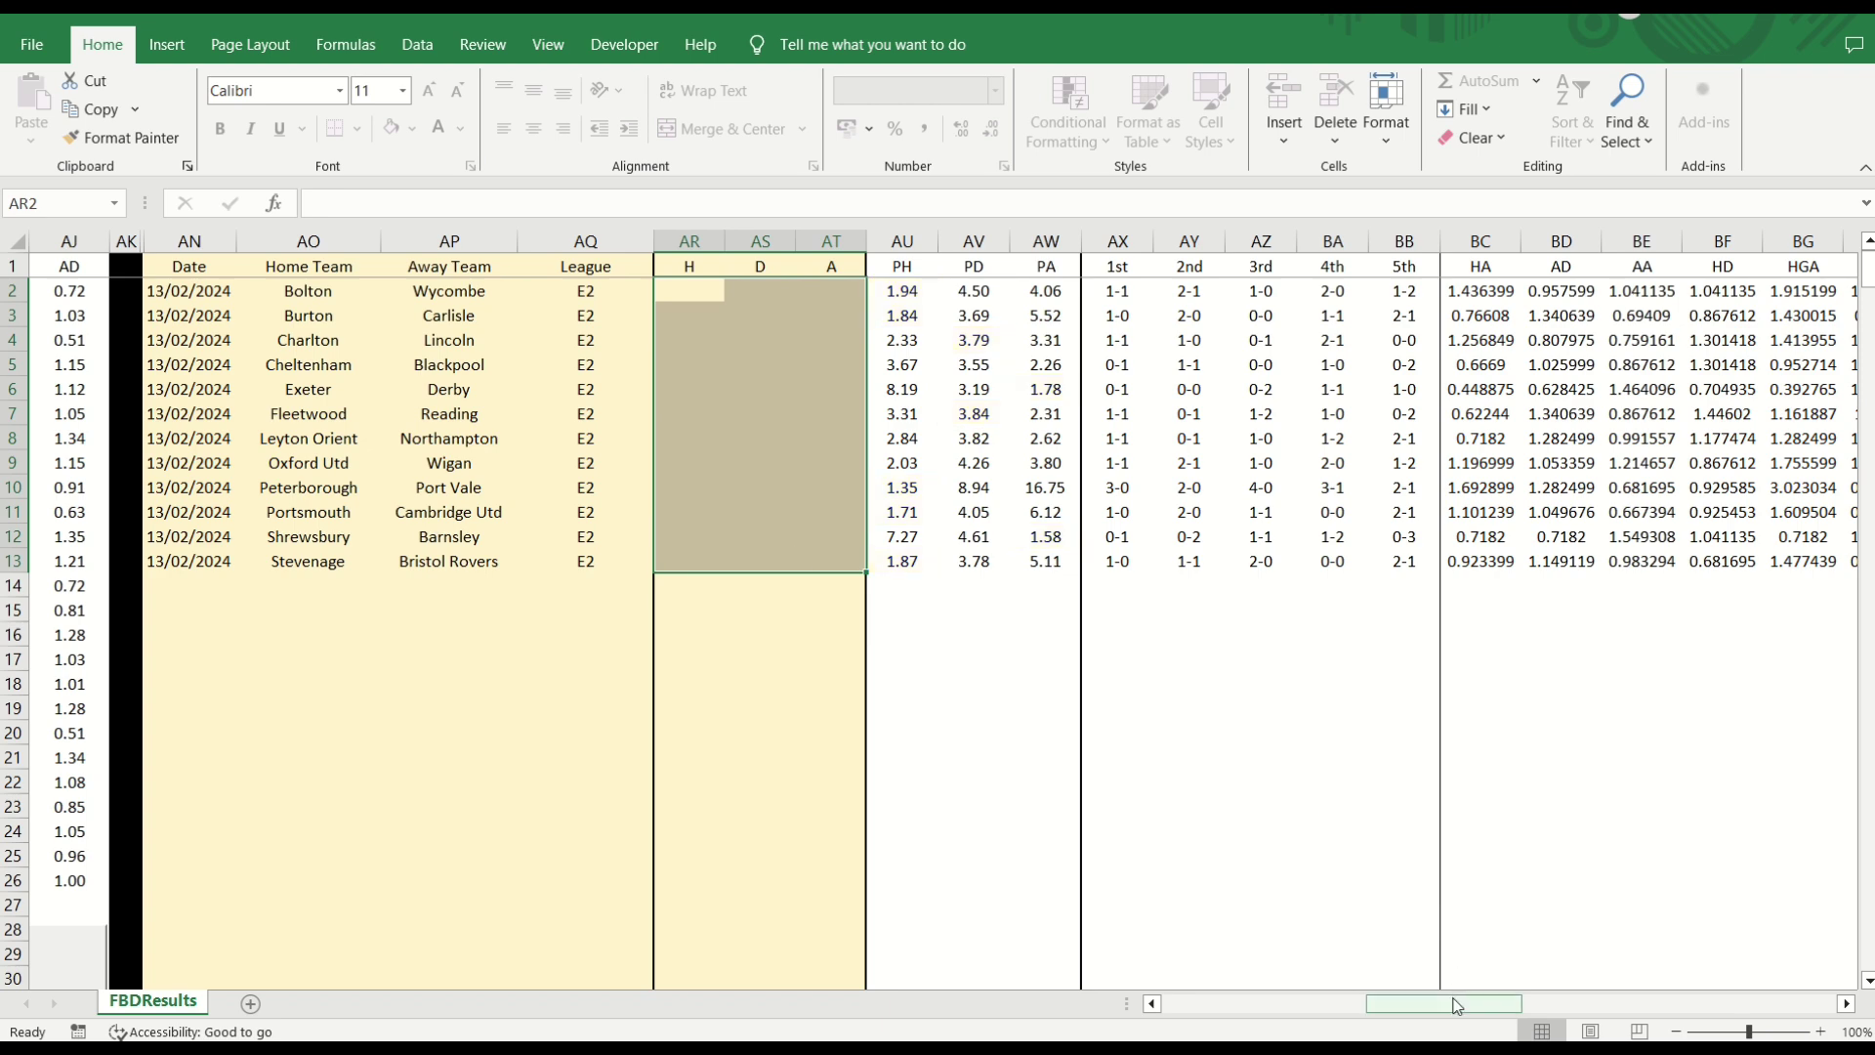
pyautogui.moveTo(1452, 1015); pyautogui.dragTo(1108, 1021)
# Paste the twelve games' Betfair home odds (R369:R380) as values into AR2.
pyautogui.click(515, 732)
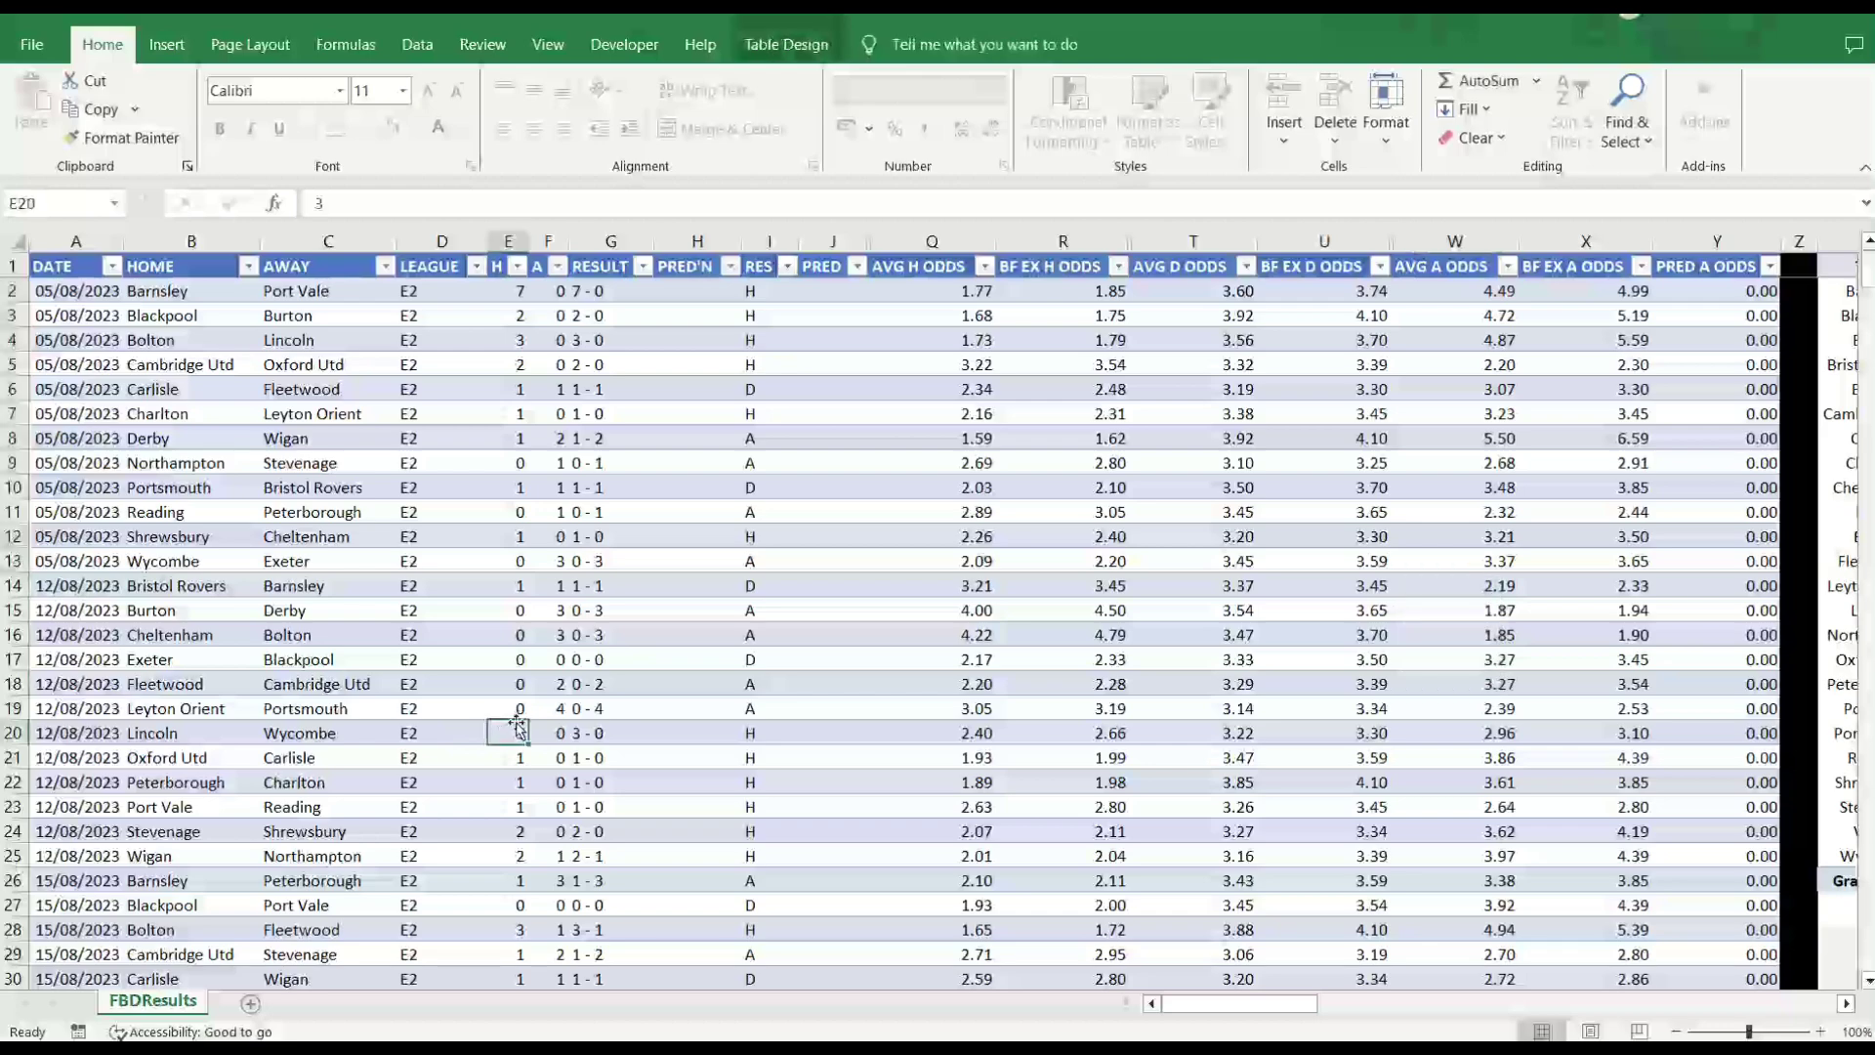
pyautogui.hotkey('ctrl', 'shift', 'Down')
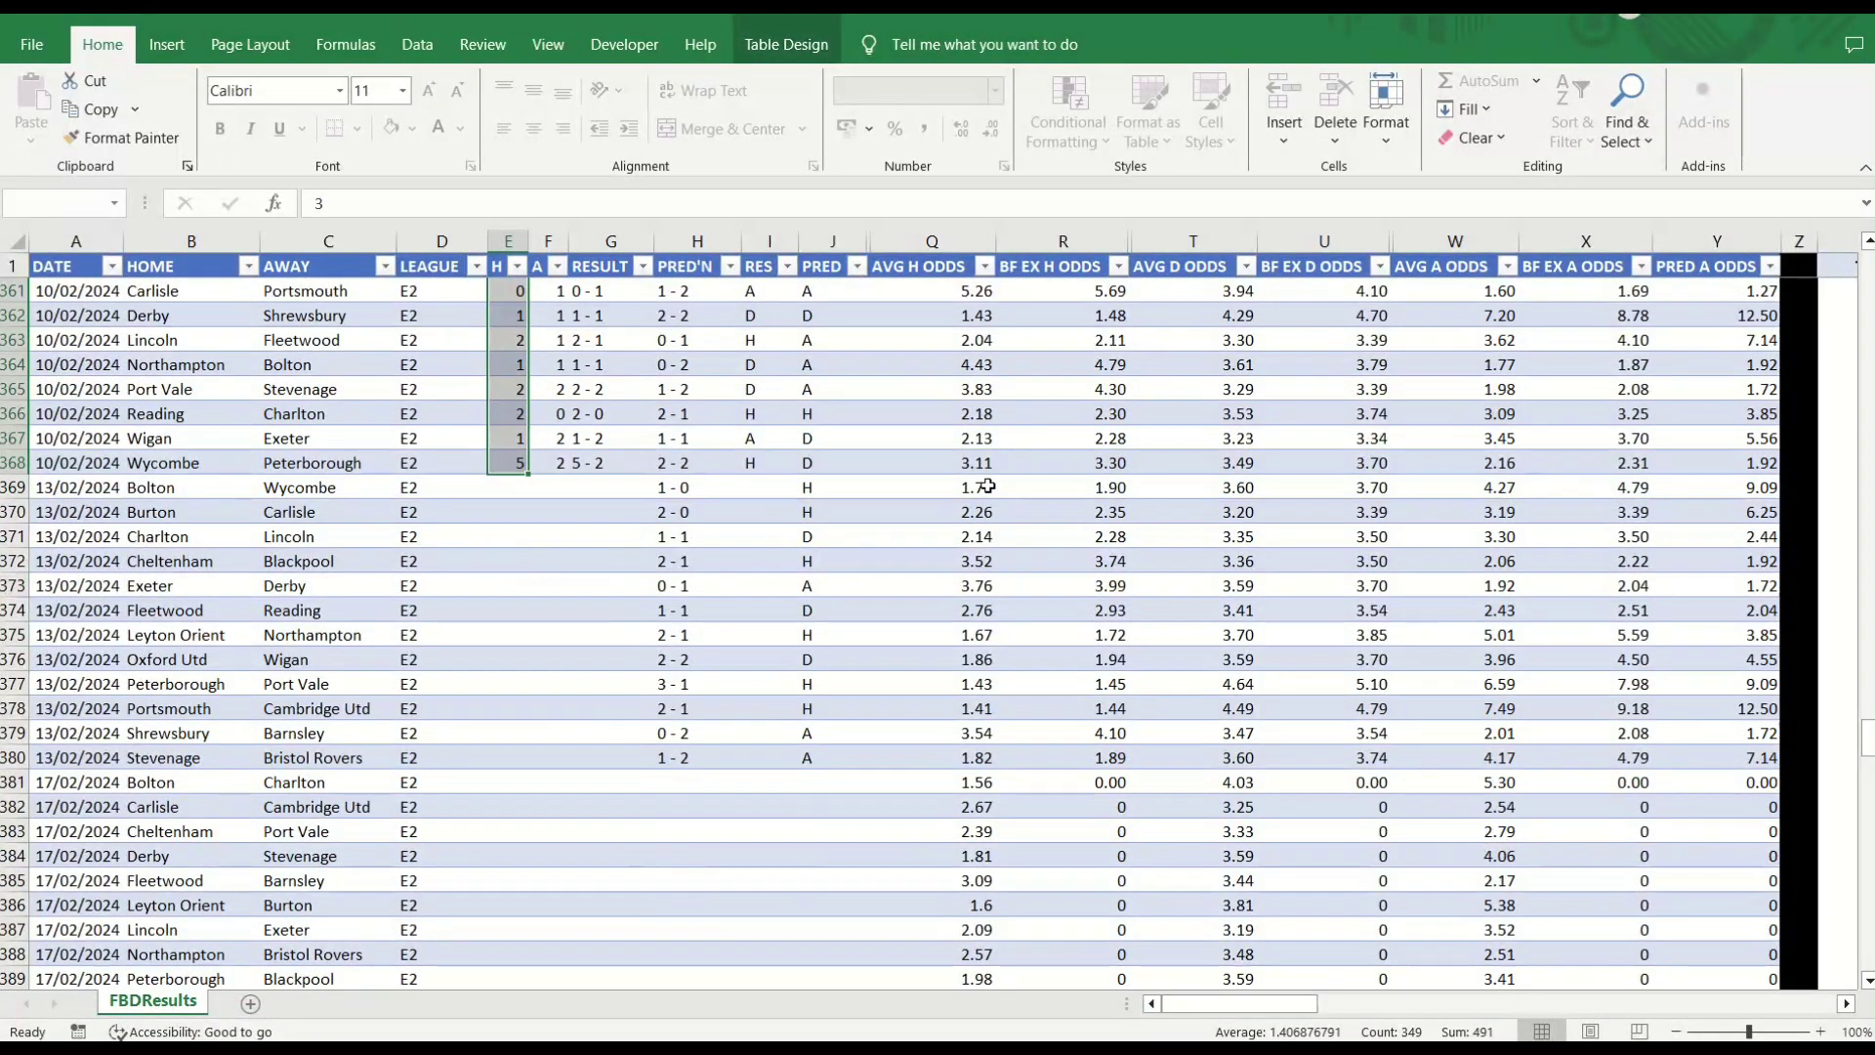
pyautogui.moveTo(1092, 485); pyautogui.dragTo(1106, 758)
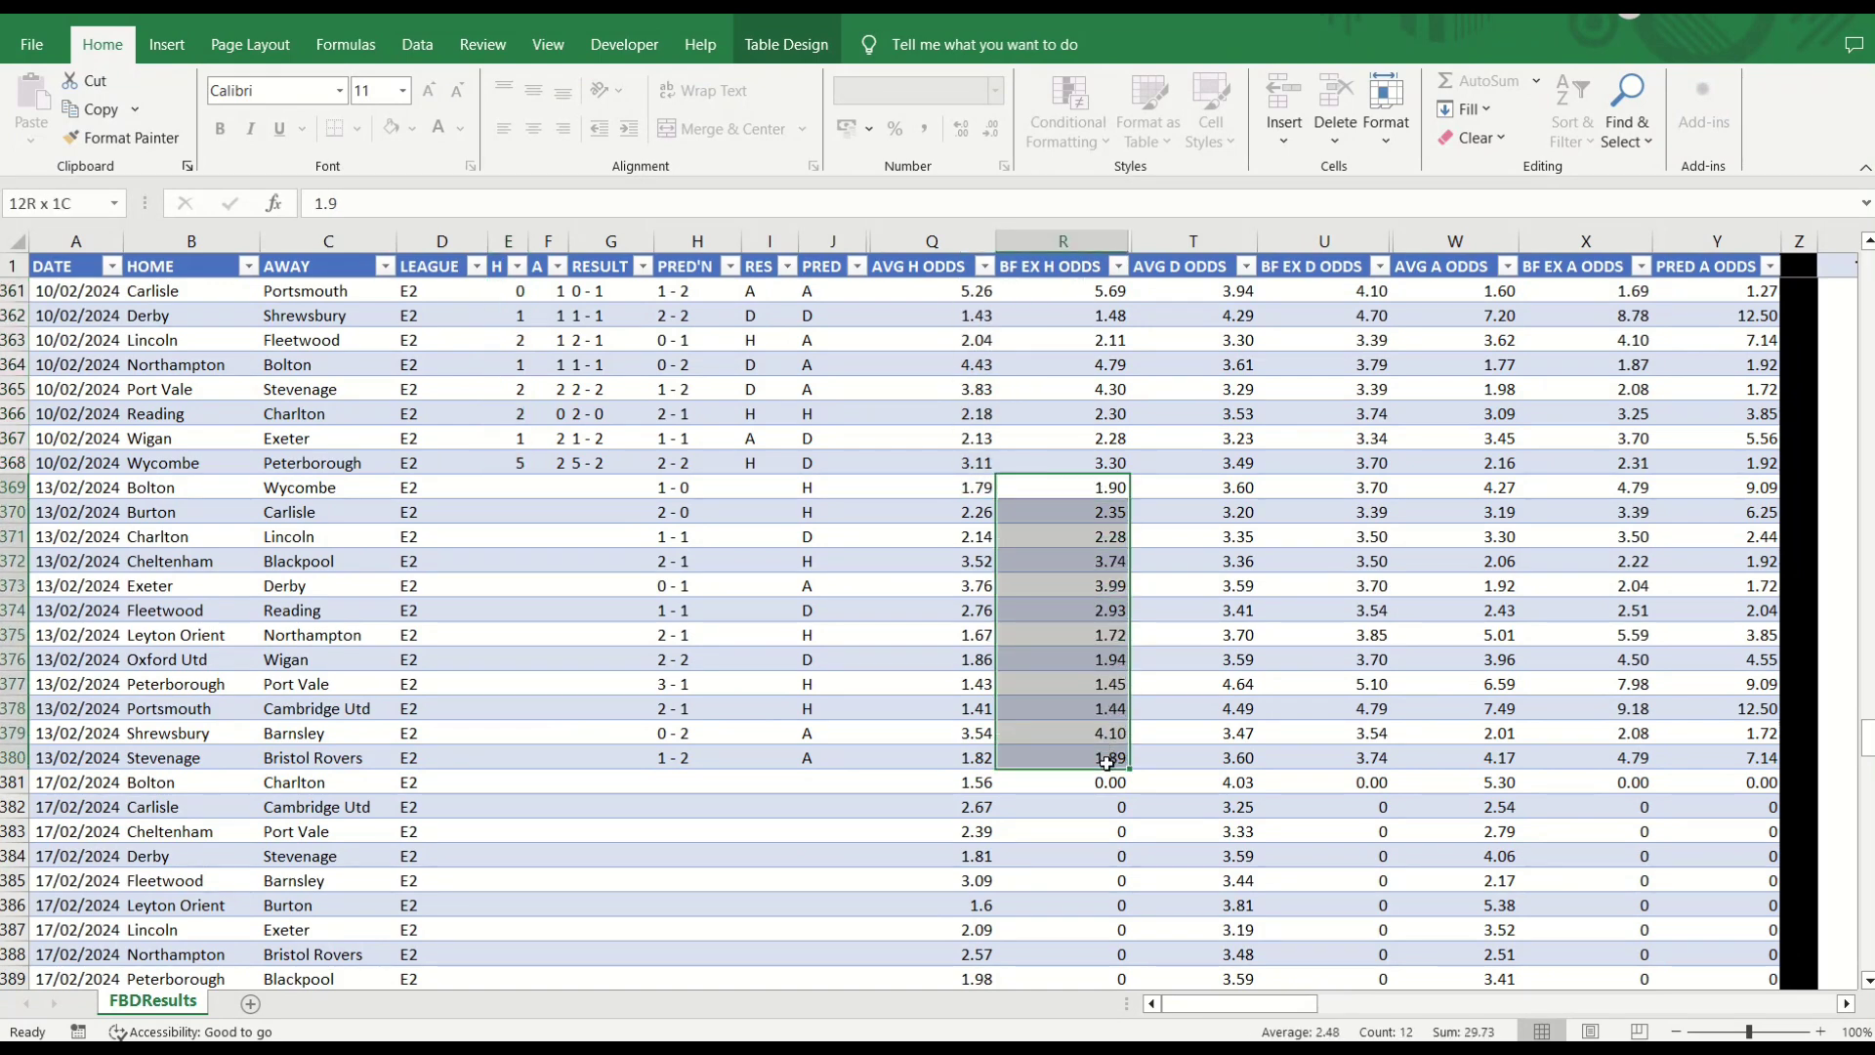
pyautogui.hotkey('ctrl', 'c')
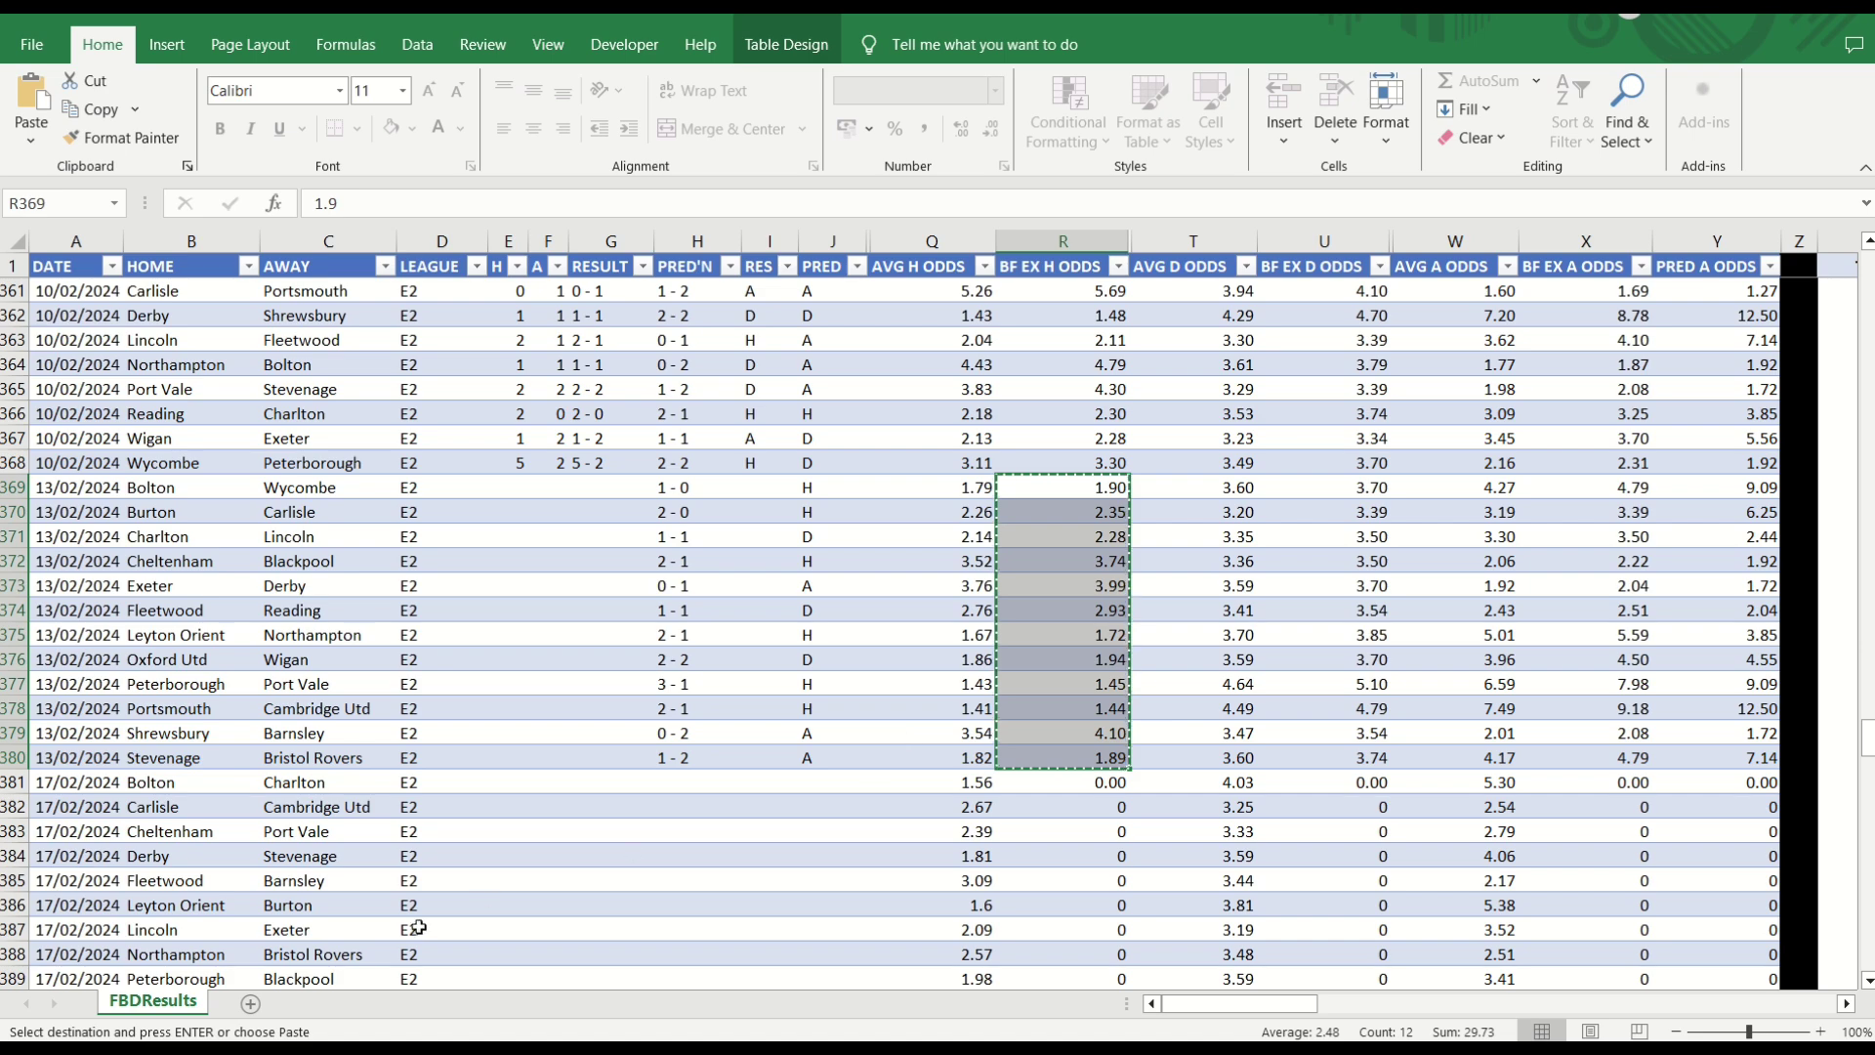
pyautogui.scroll(20, 1841, 734)
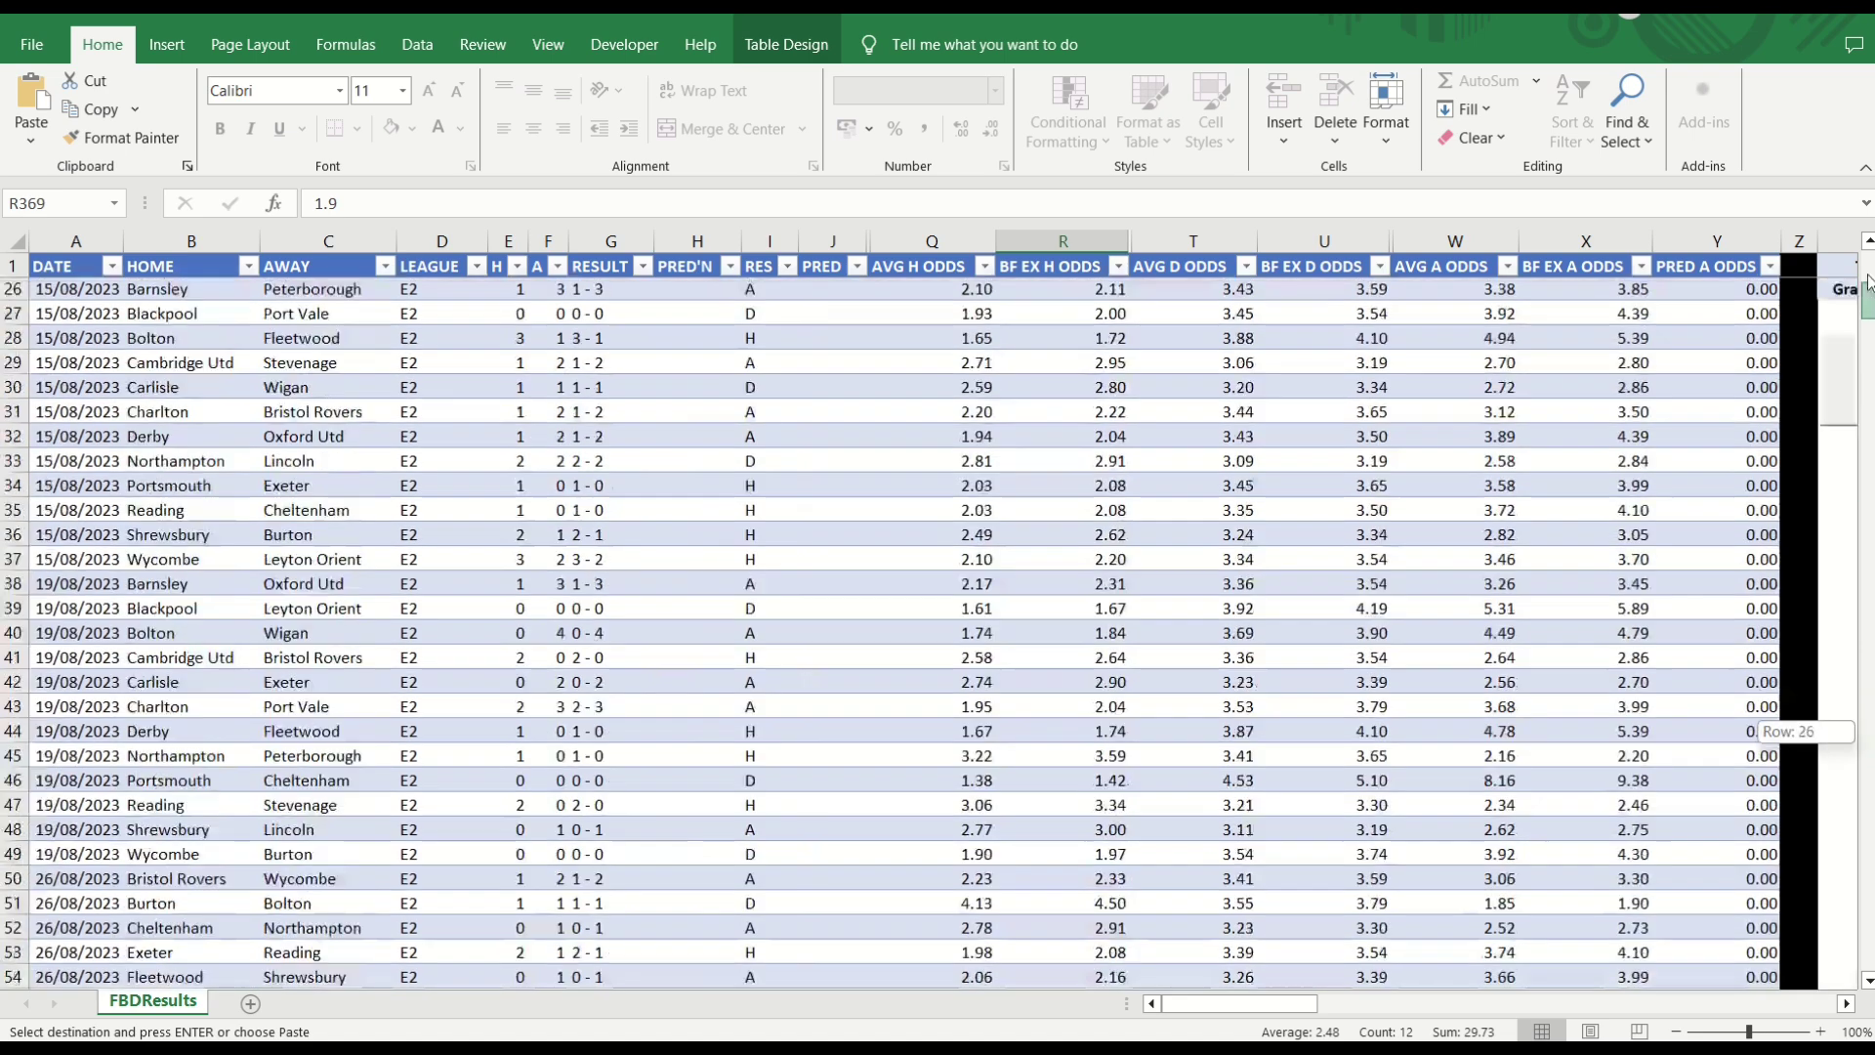
pyautogui.moveTo(1219, 990); pyautogui.dragTo(1413, 987)
pyautogui.click(1095, 291)
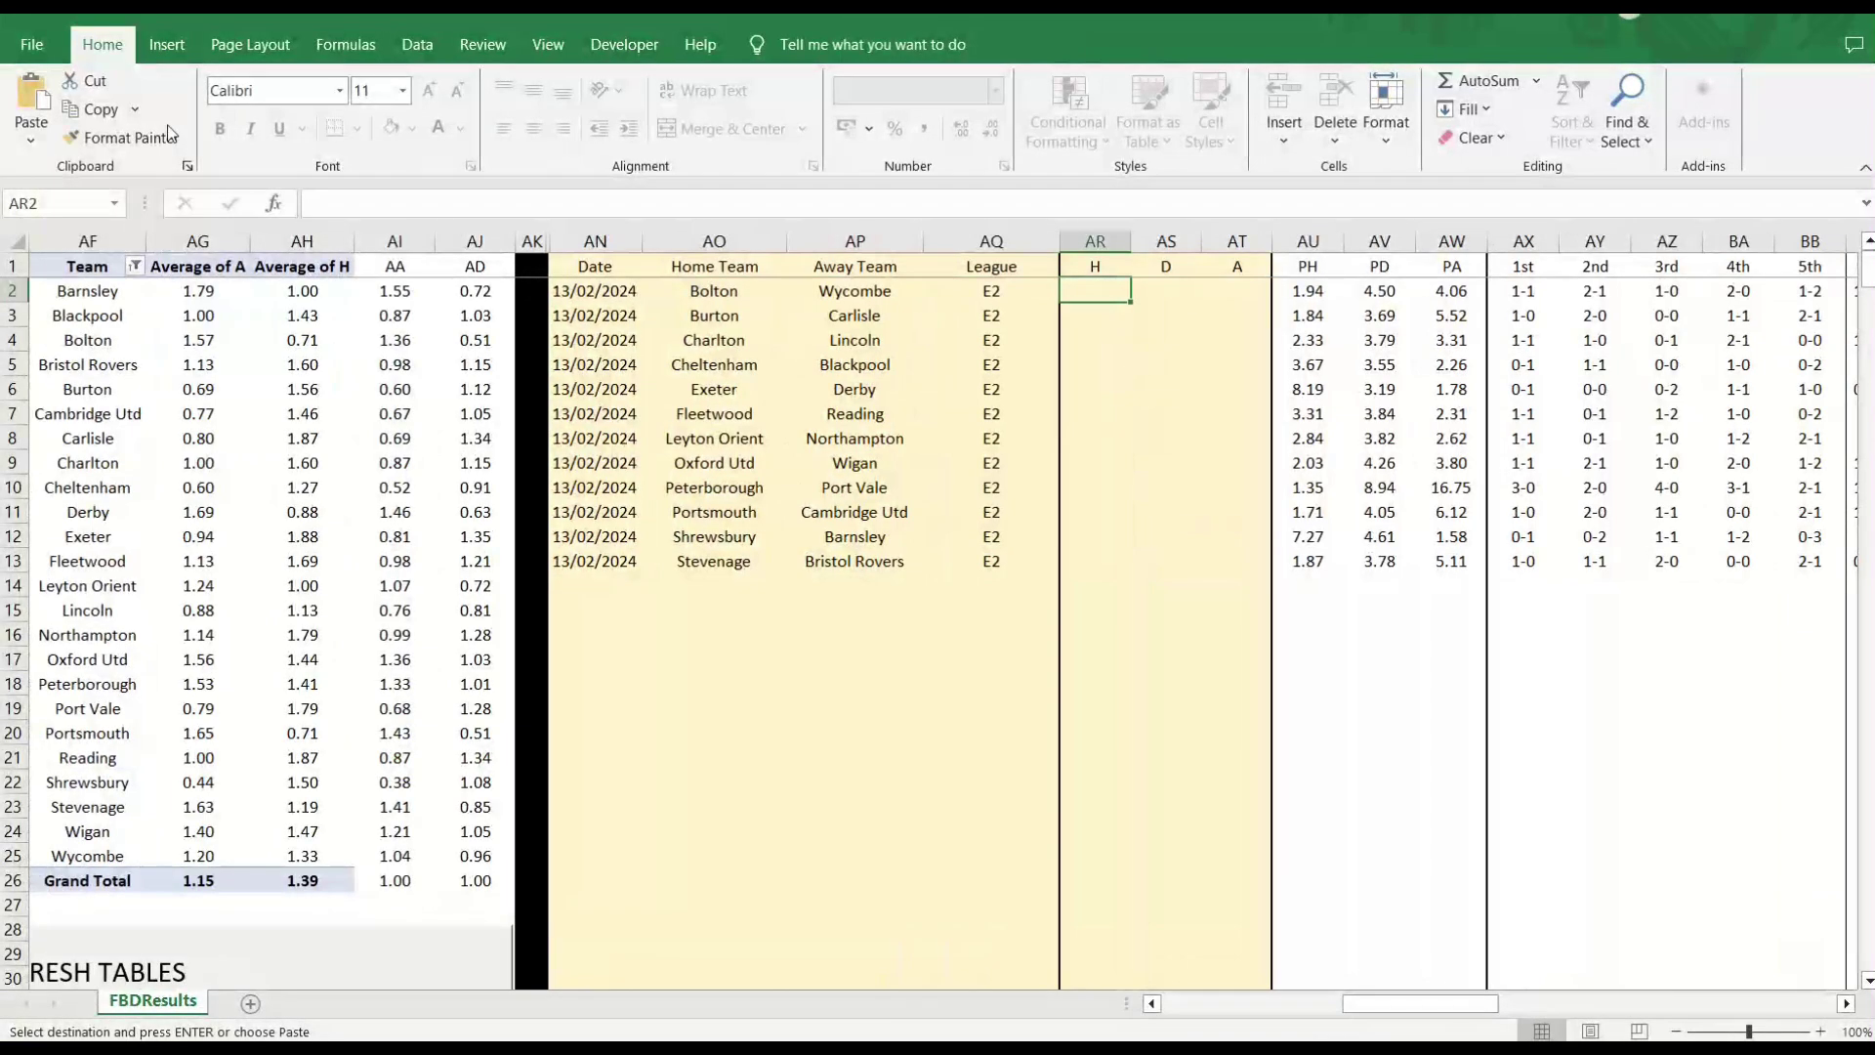
pyautogui.click(36, 143)
pyautogui.click(33, 305)
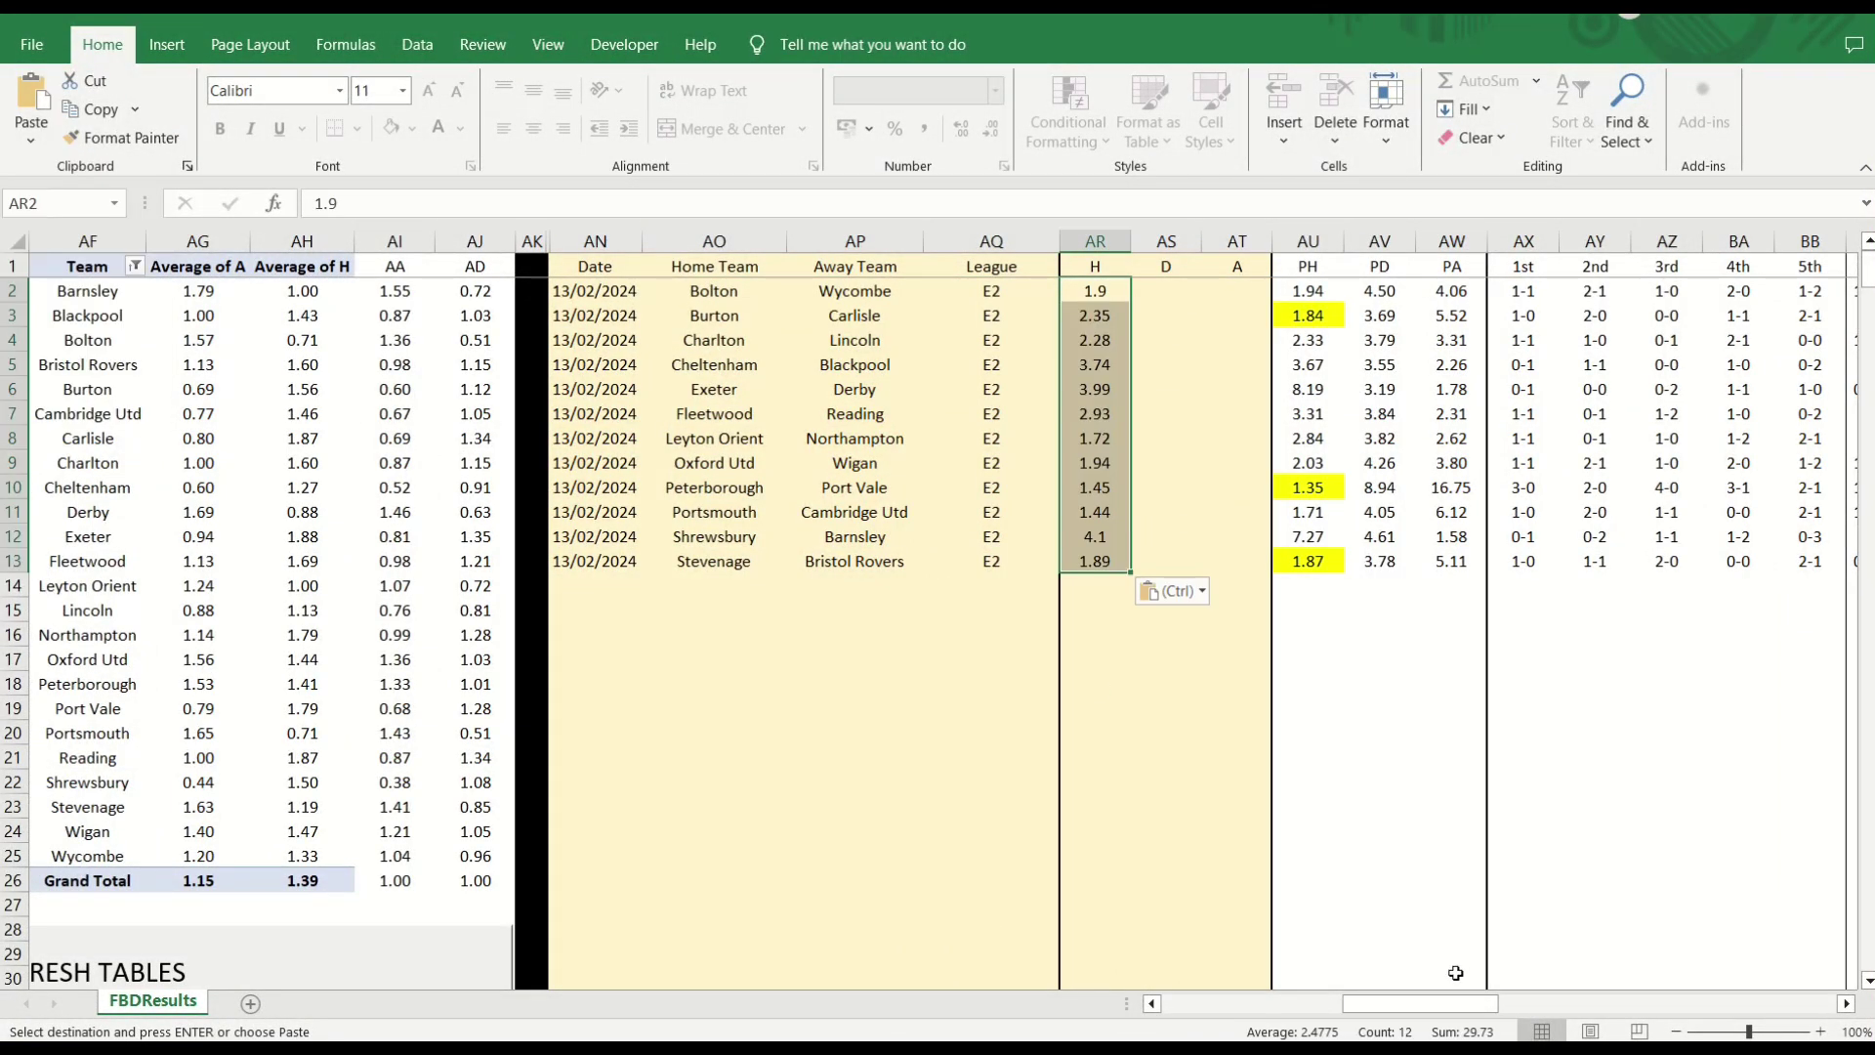
pyautogui.moveTo(1456, 1003); pyautogui.dragTo(1123, 1006)
# Paste the twelve games' Betfair draw odds as values into the D column.
pyautogui.click(528, 731)
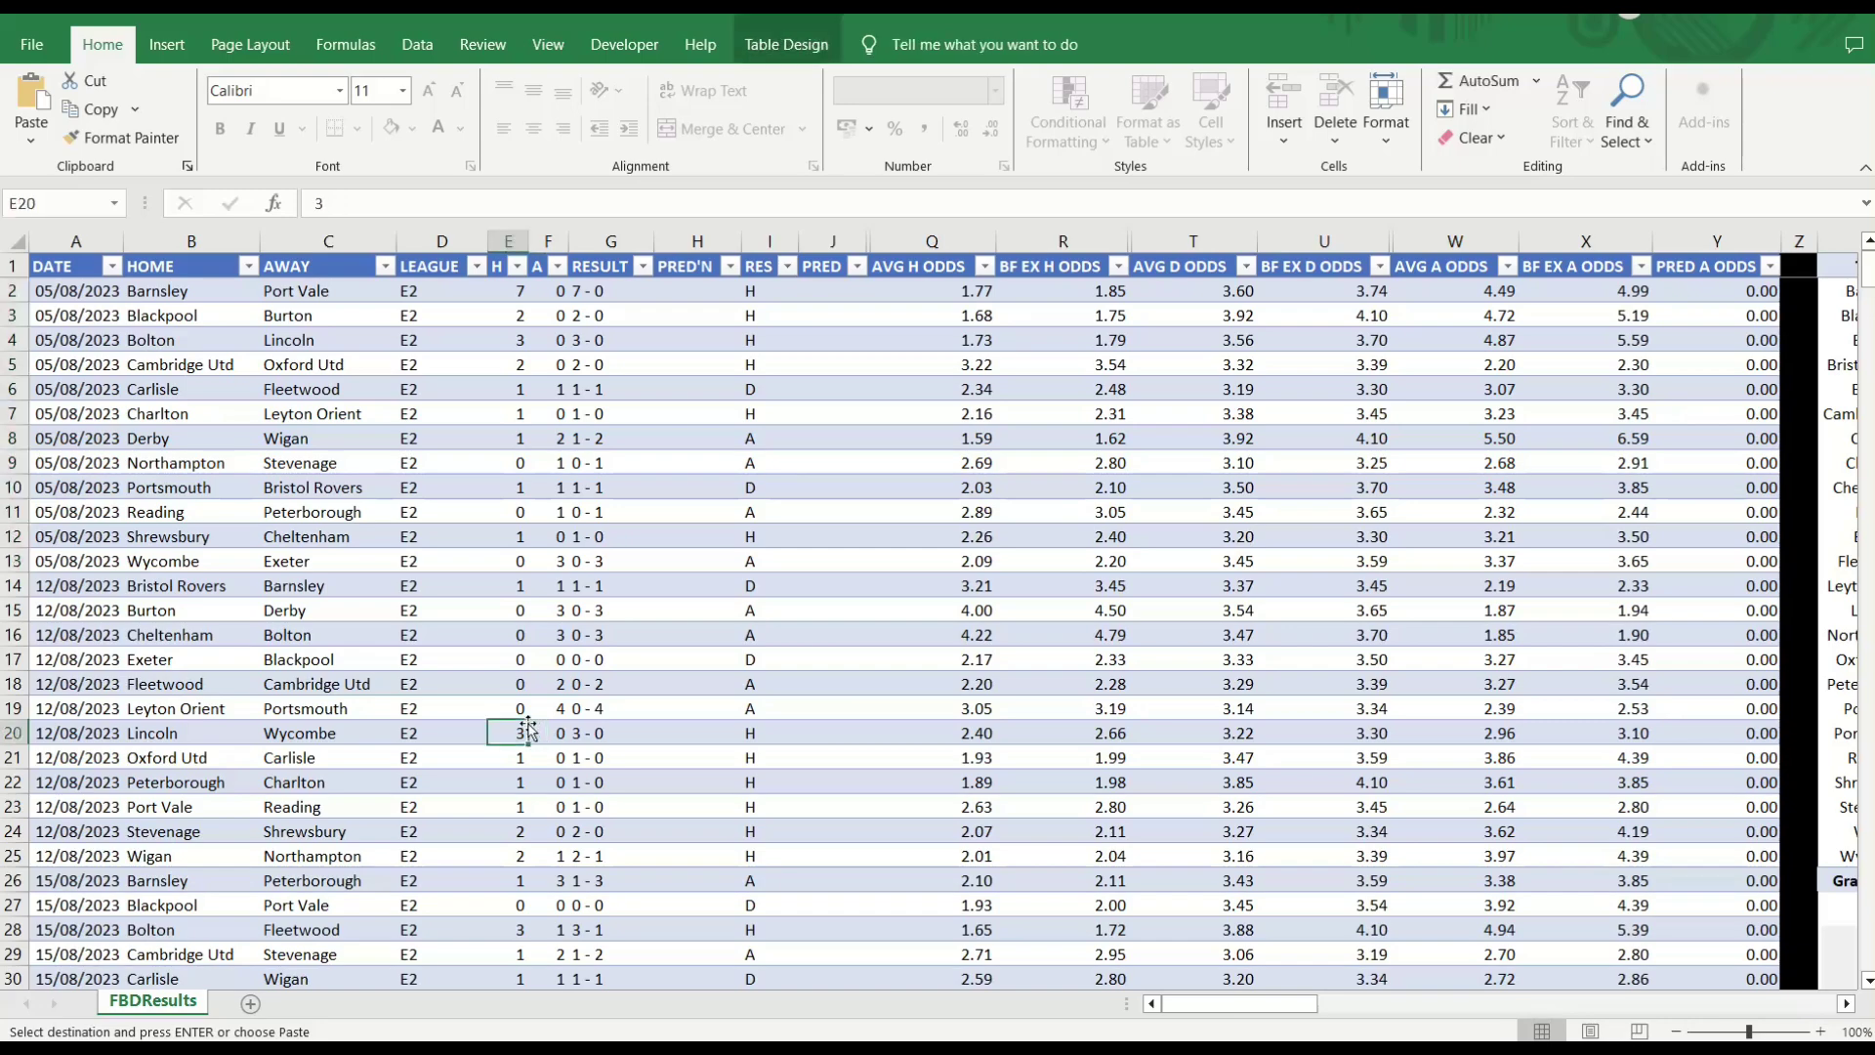
pyautogui.hotkey('ctrl', 'shift', 'Down')
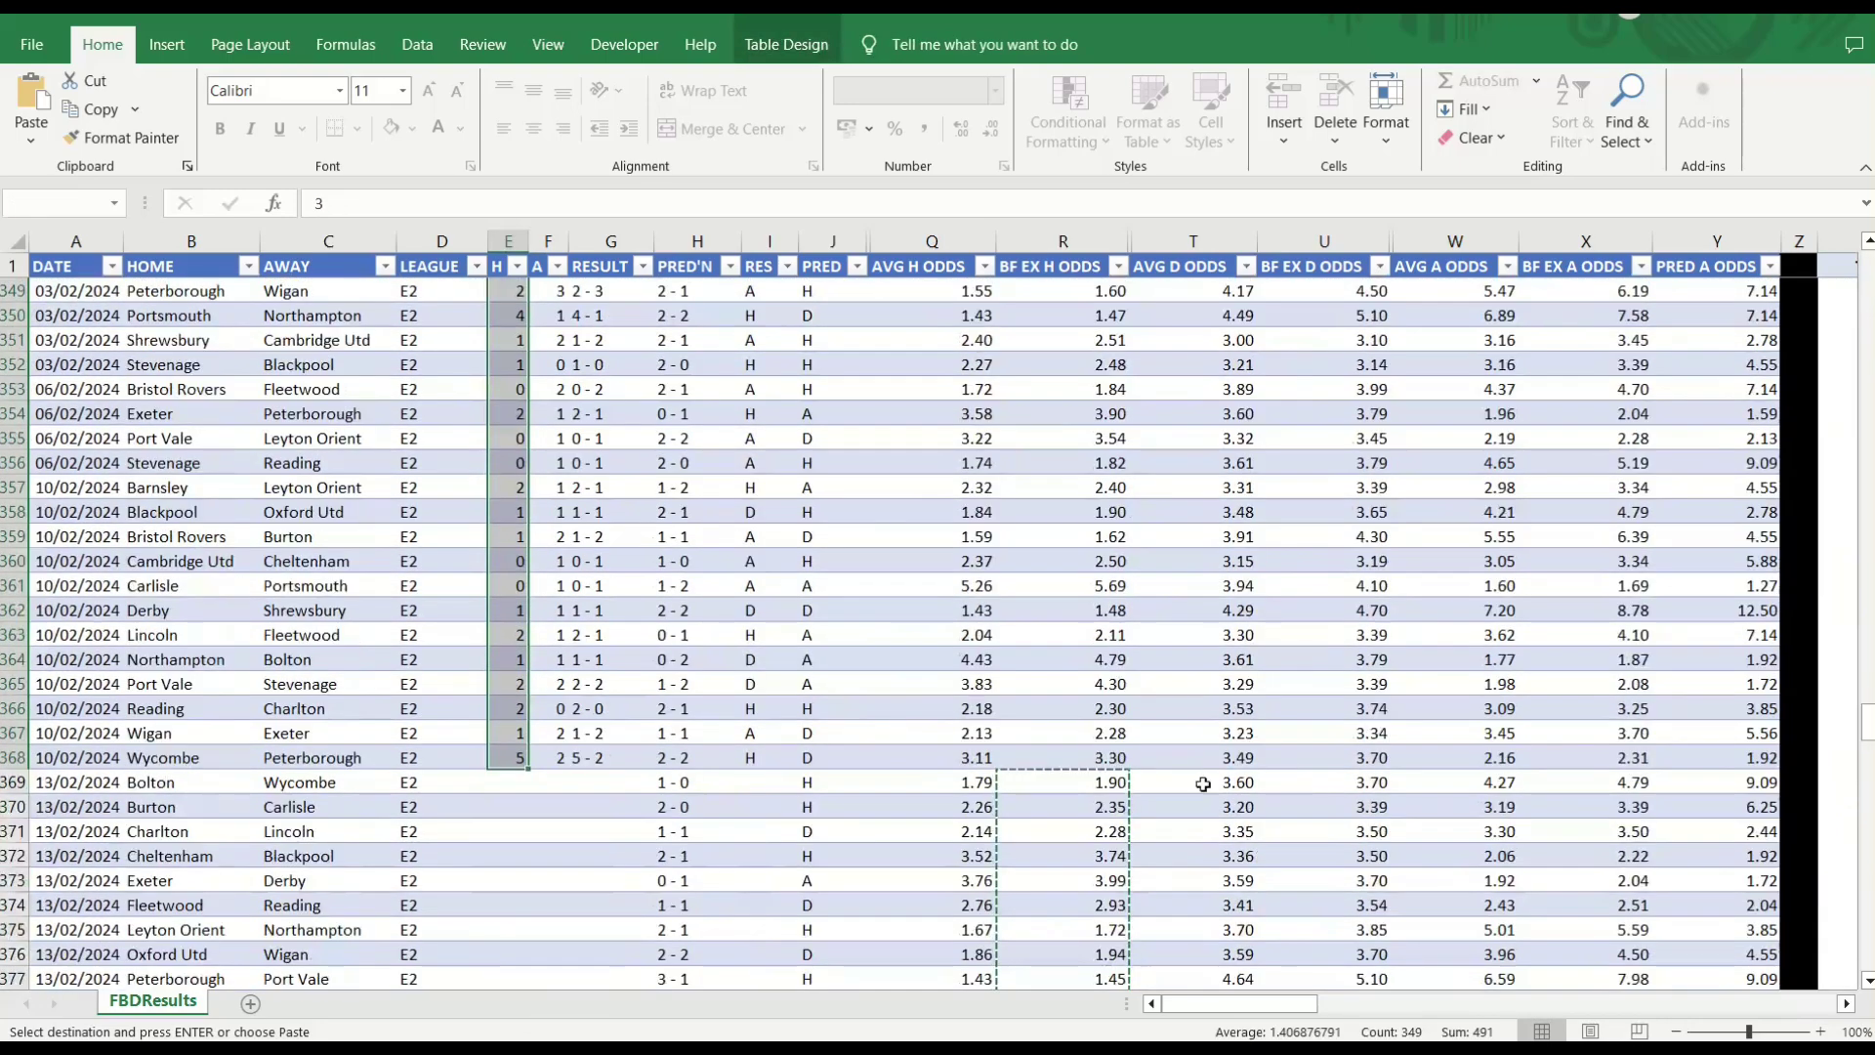
pyautogui.scroll(-2, 1142, 586)
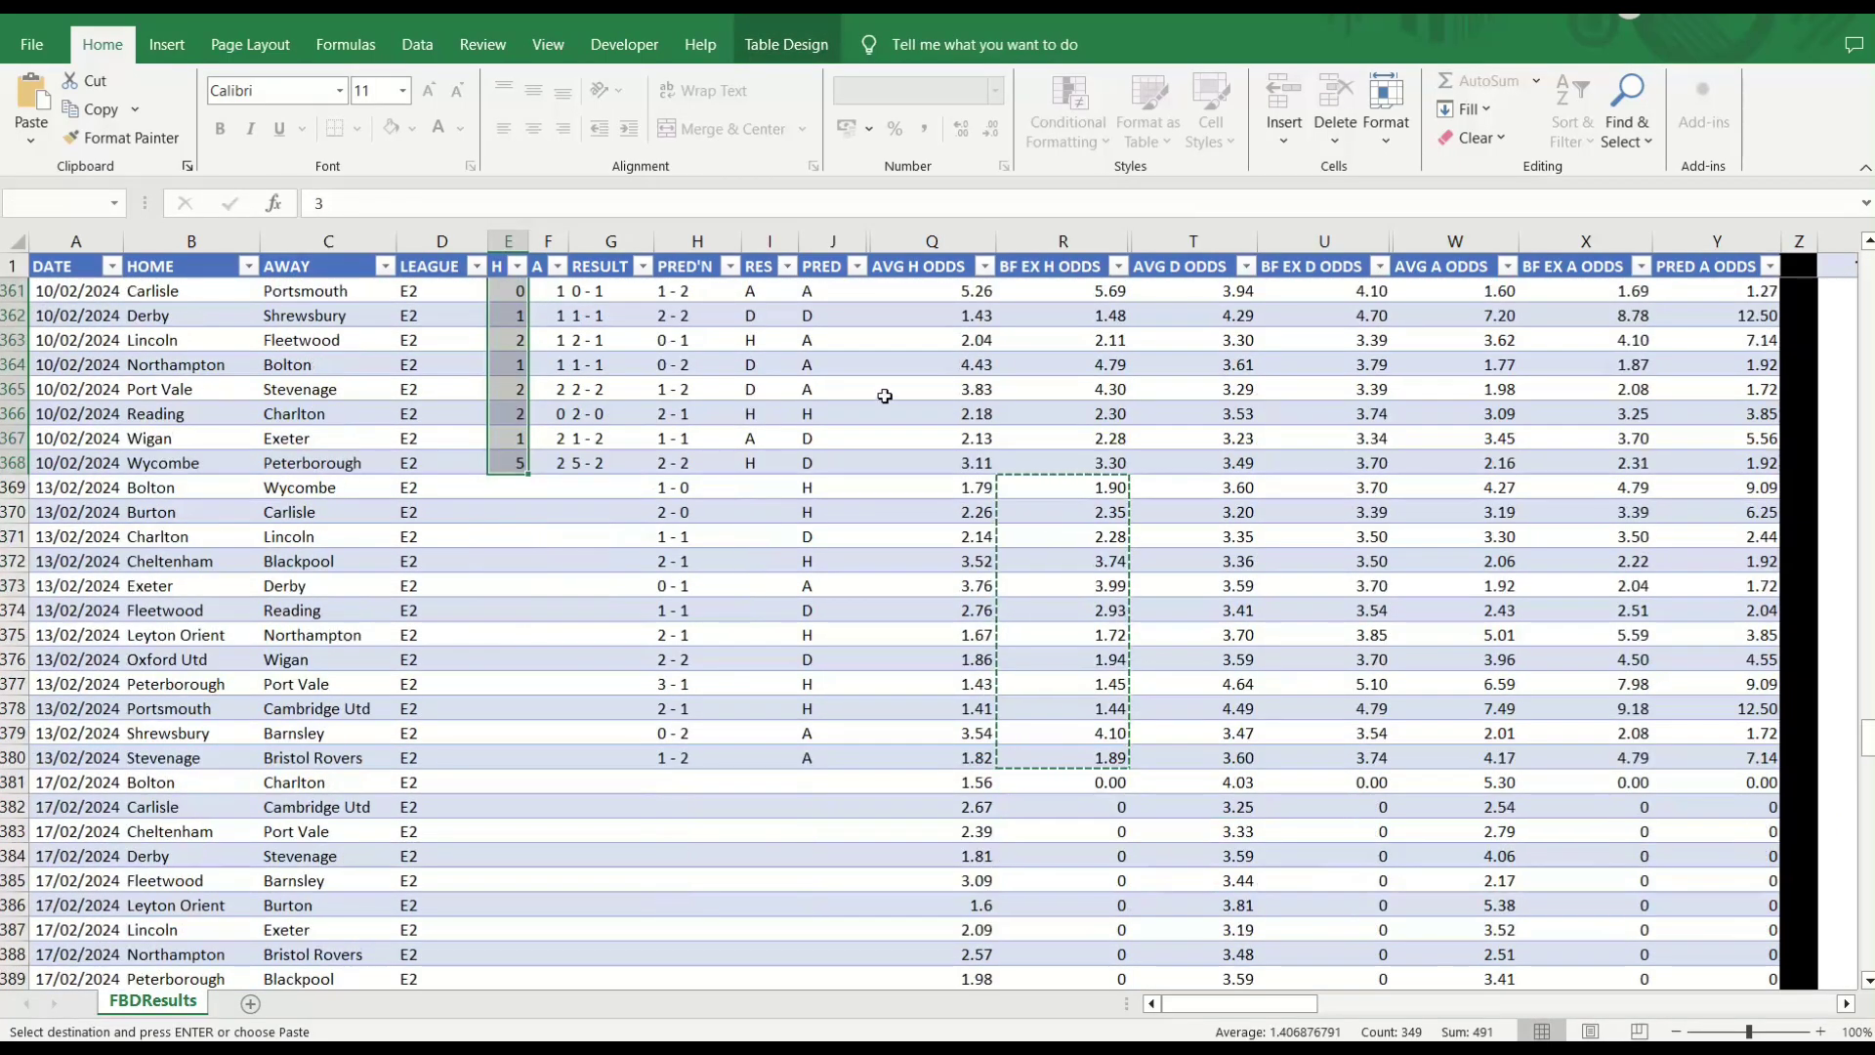
pyautogui.moveTo(1363, 487); pyautogui.dragTo(1353, 752)
pyautogui.hotkey('ctrl', 'c')
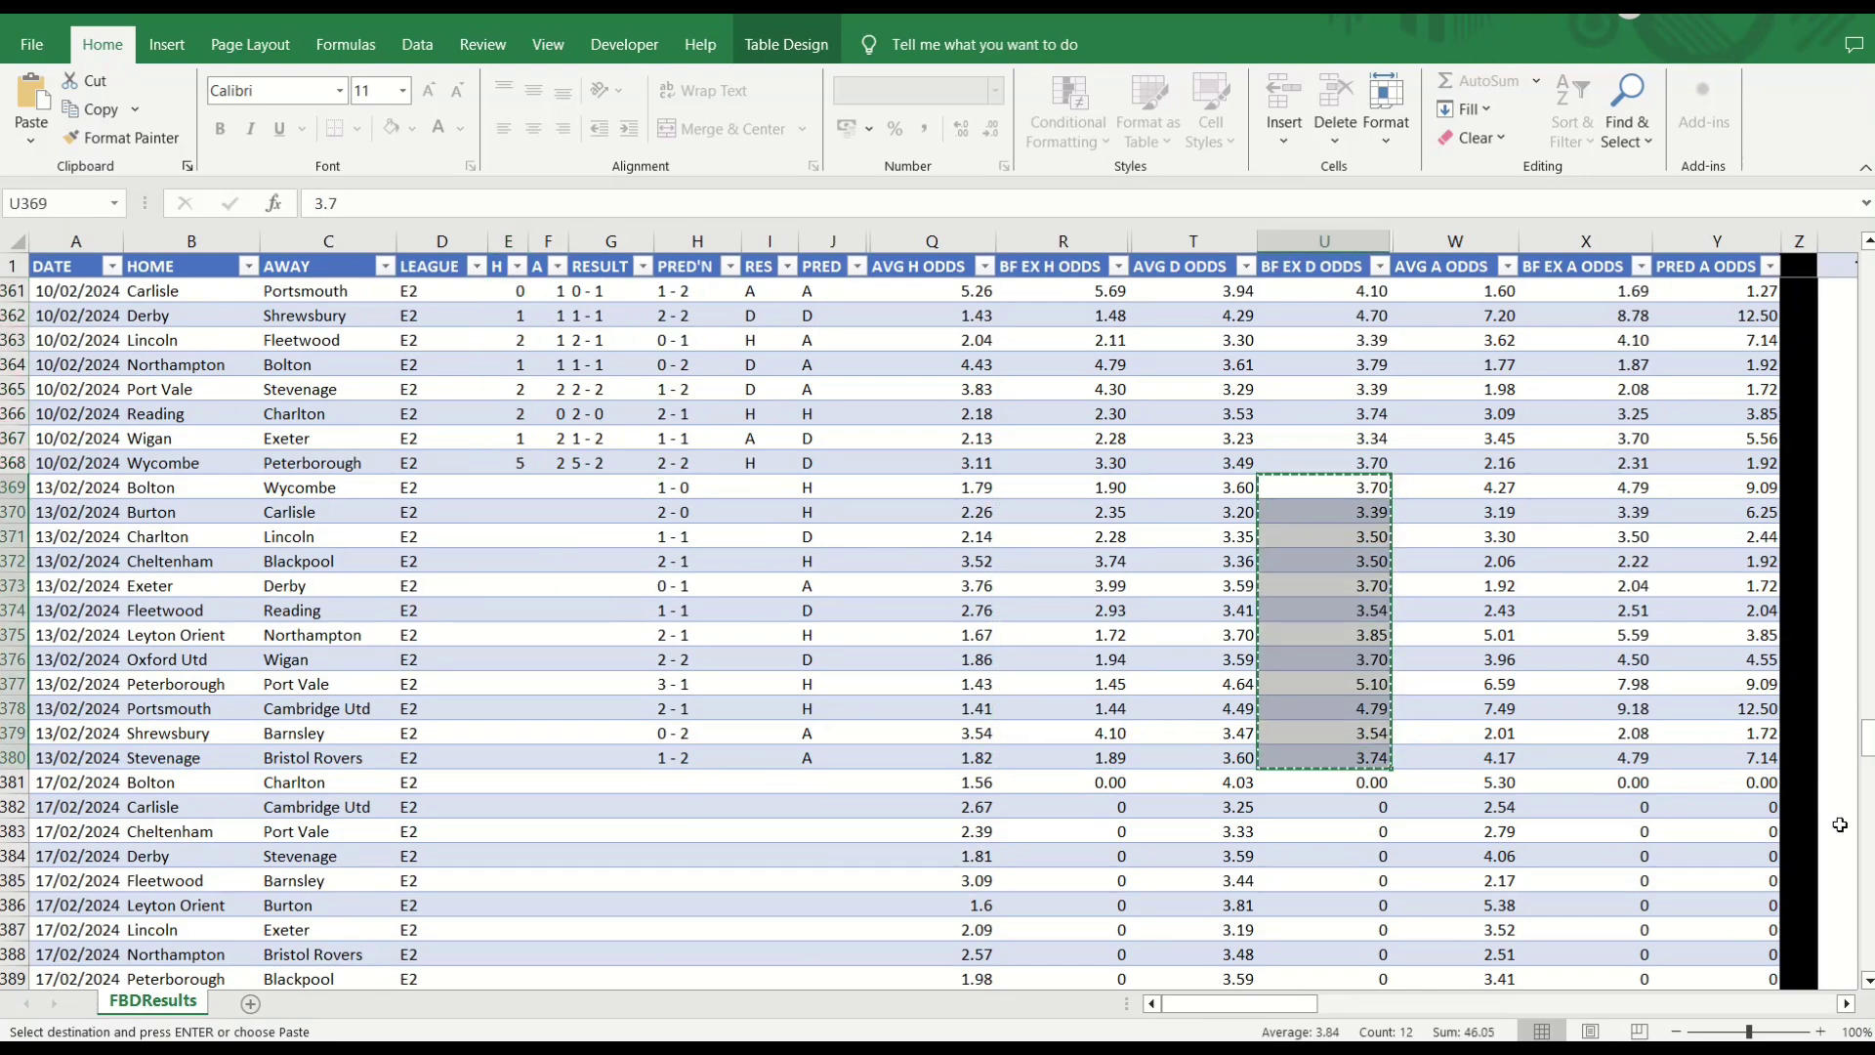
pyautogui.moveTo(1869, 762); pyautogui.dragTo(1868, 264)
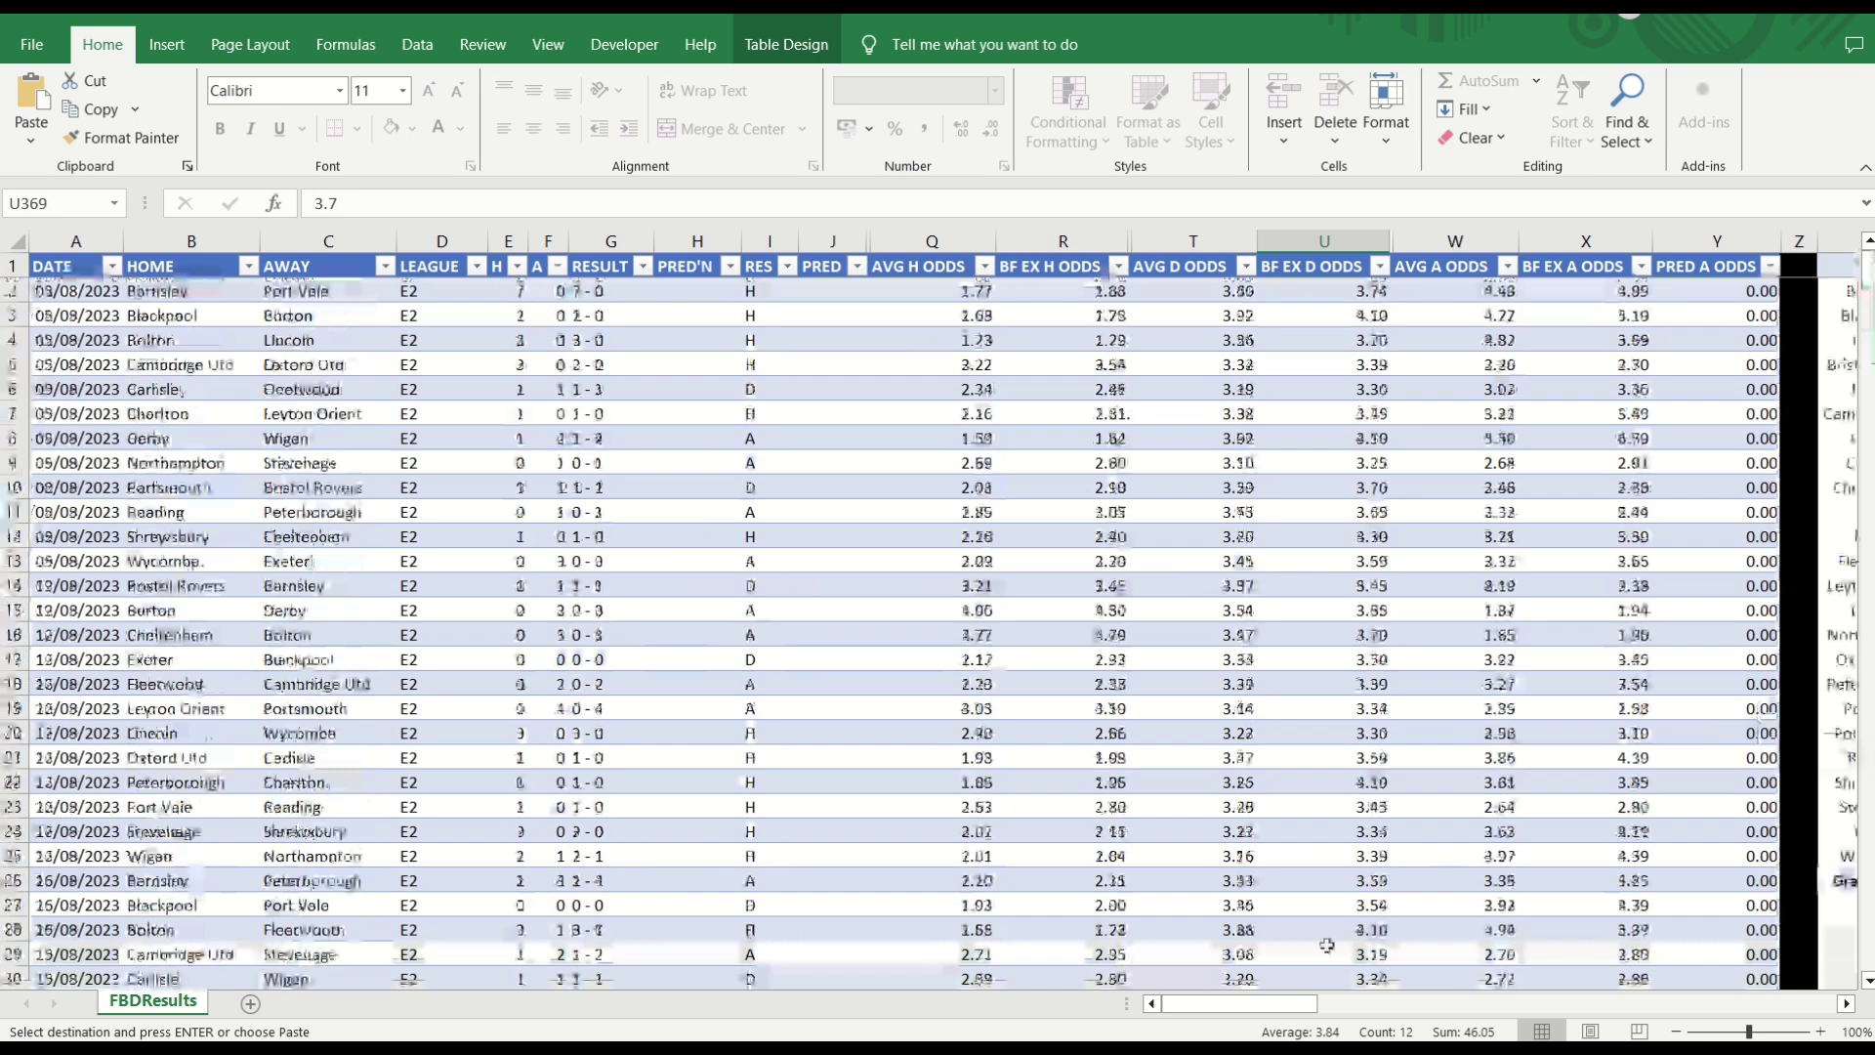
pyautogui.moveTo(1313, 1004); pyautogui.dragTo(1397, 1006)
pyautogui.click(844, 298)
pyautogui.click(30, 141)
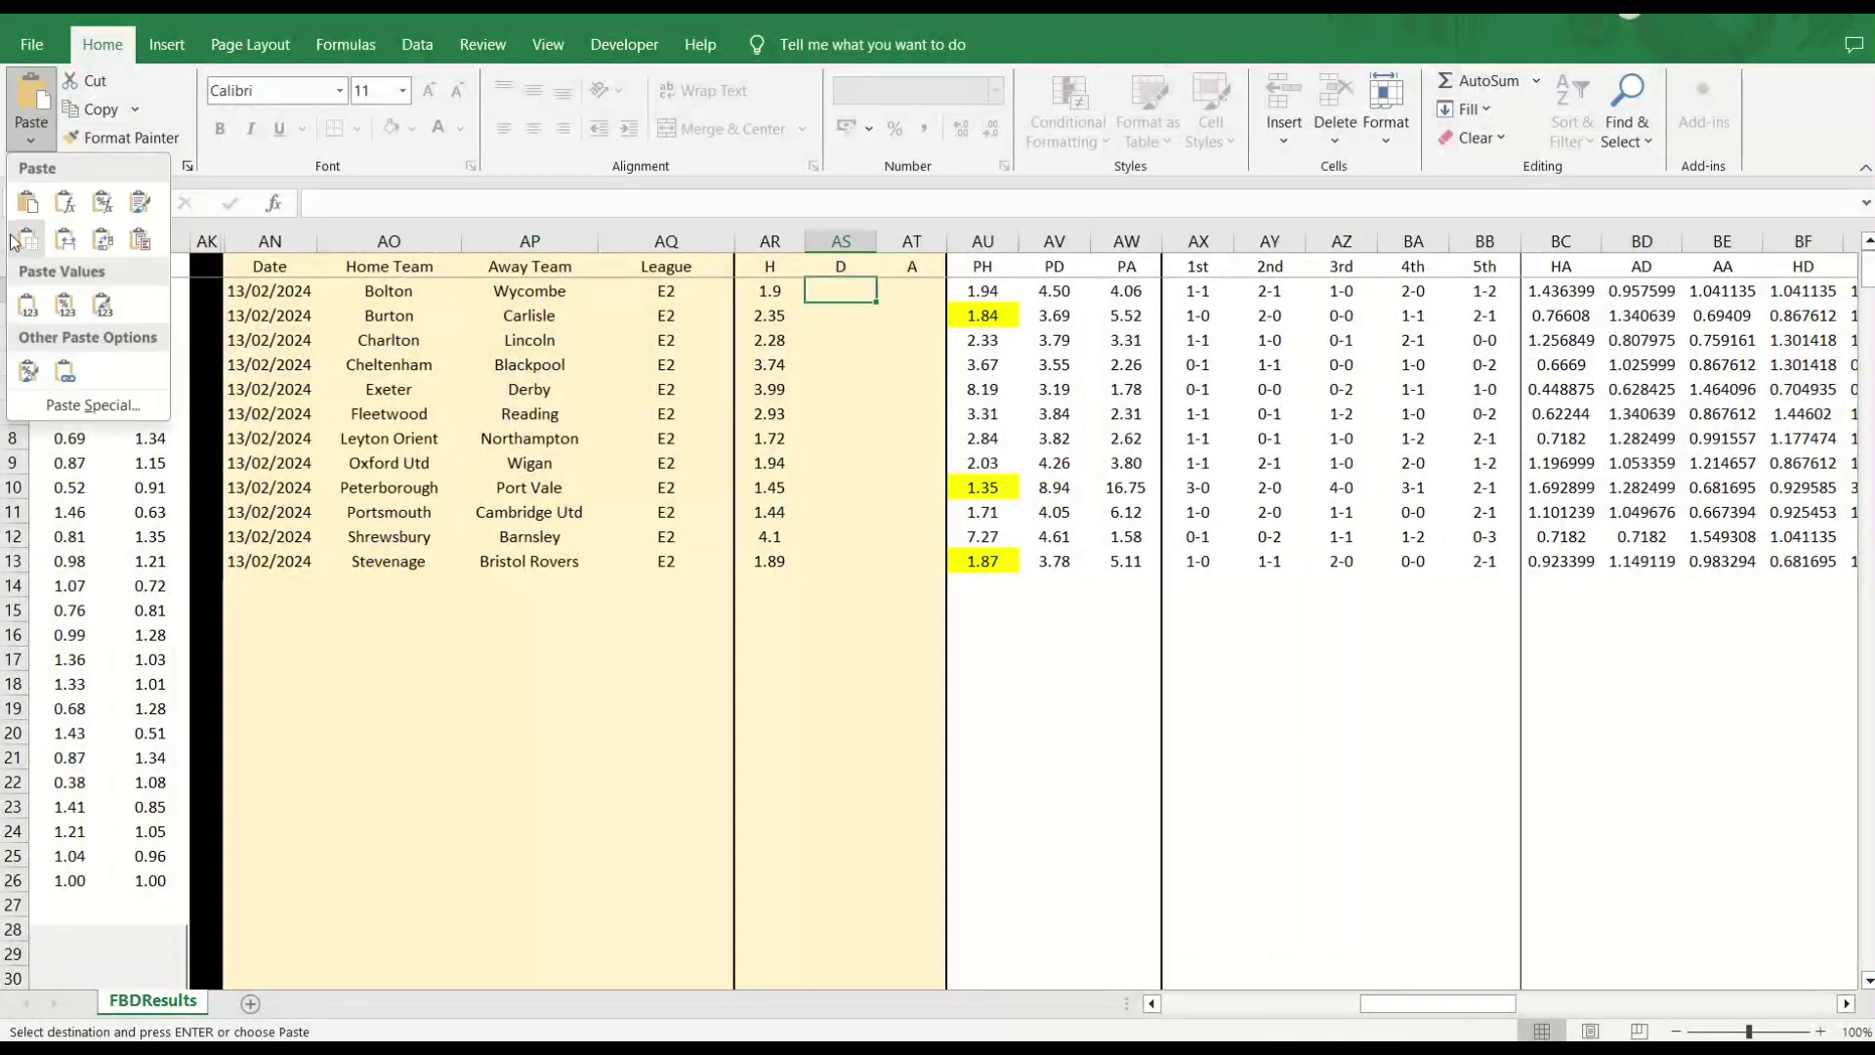
pyautogui.click(28, 306)
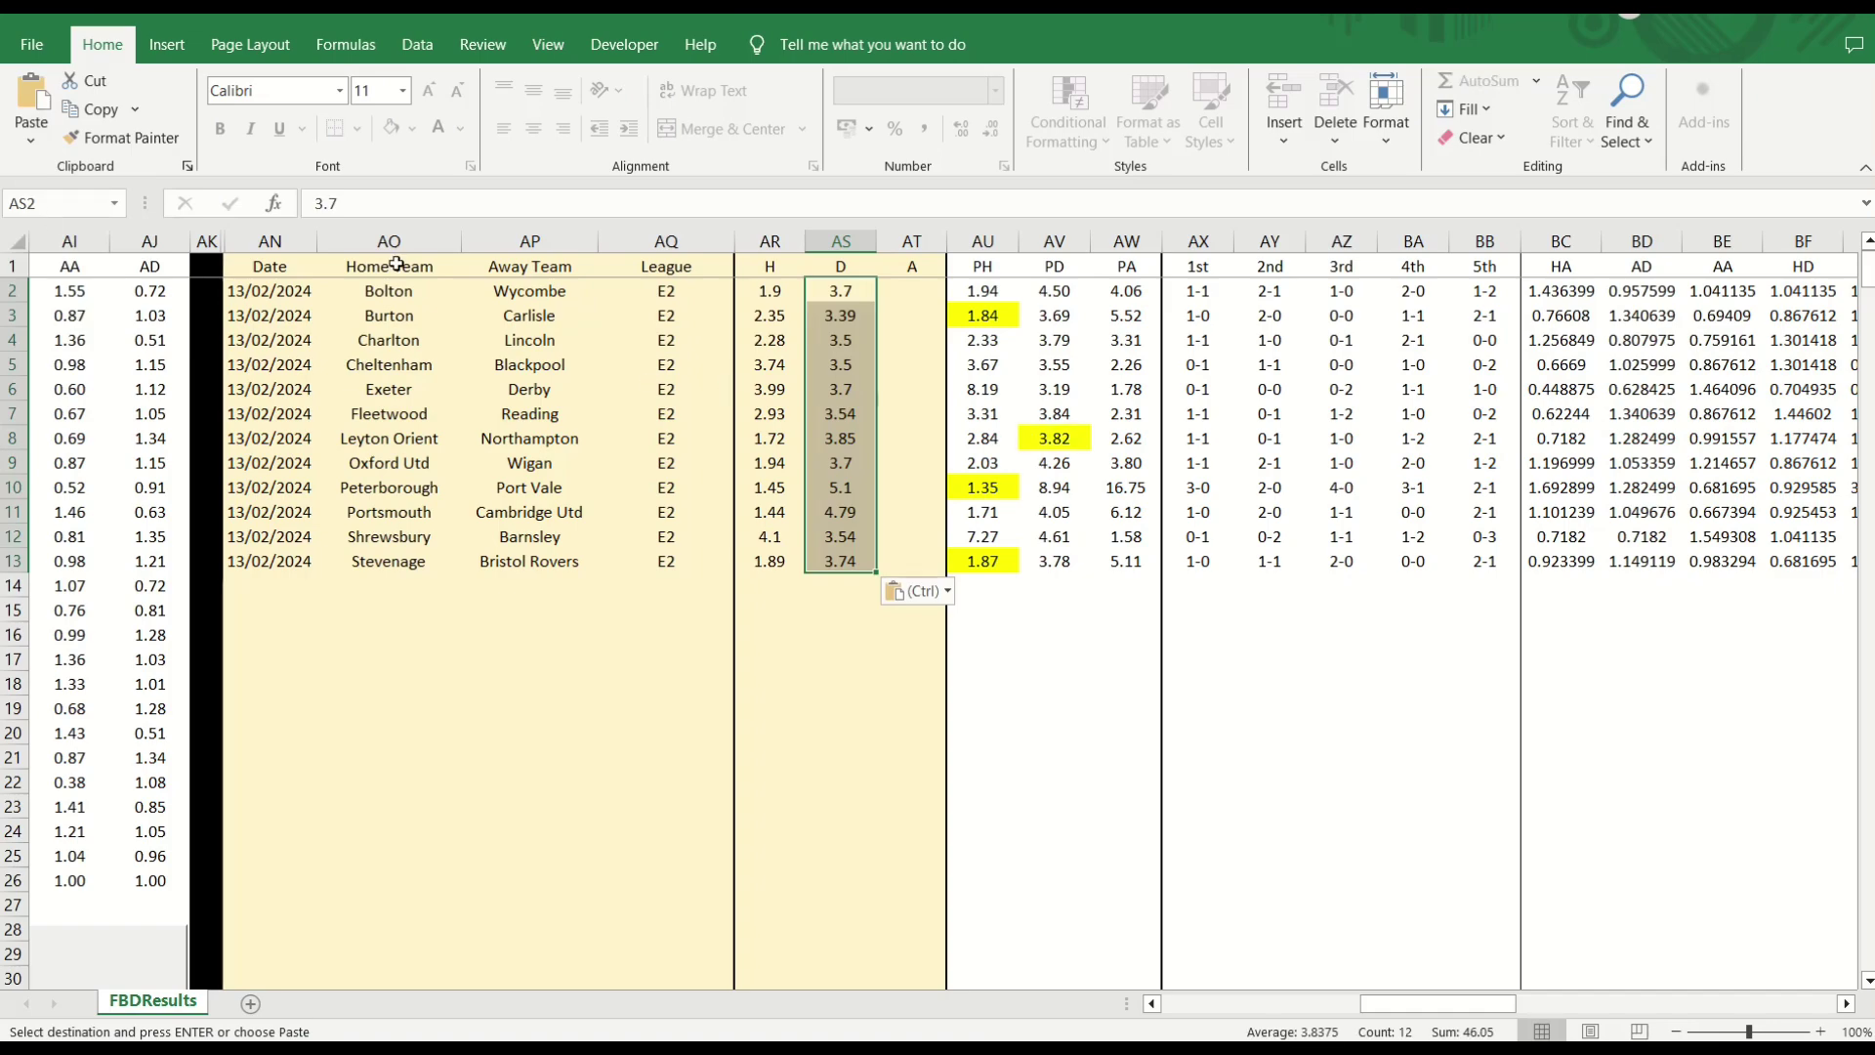
pyautogui.moveTo(1455, 1005); pyautogui.dragTo(1075, 1016)
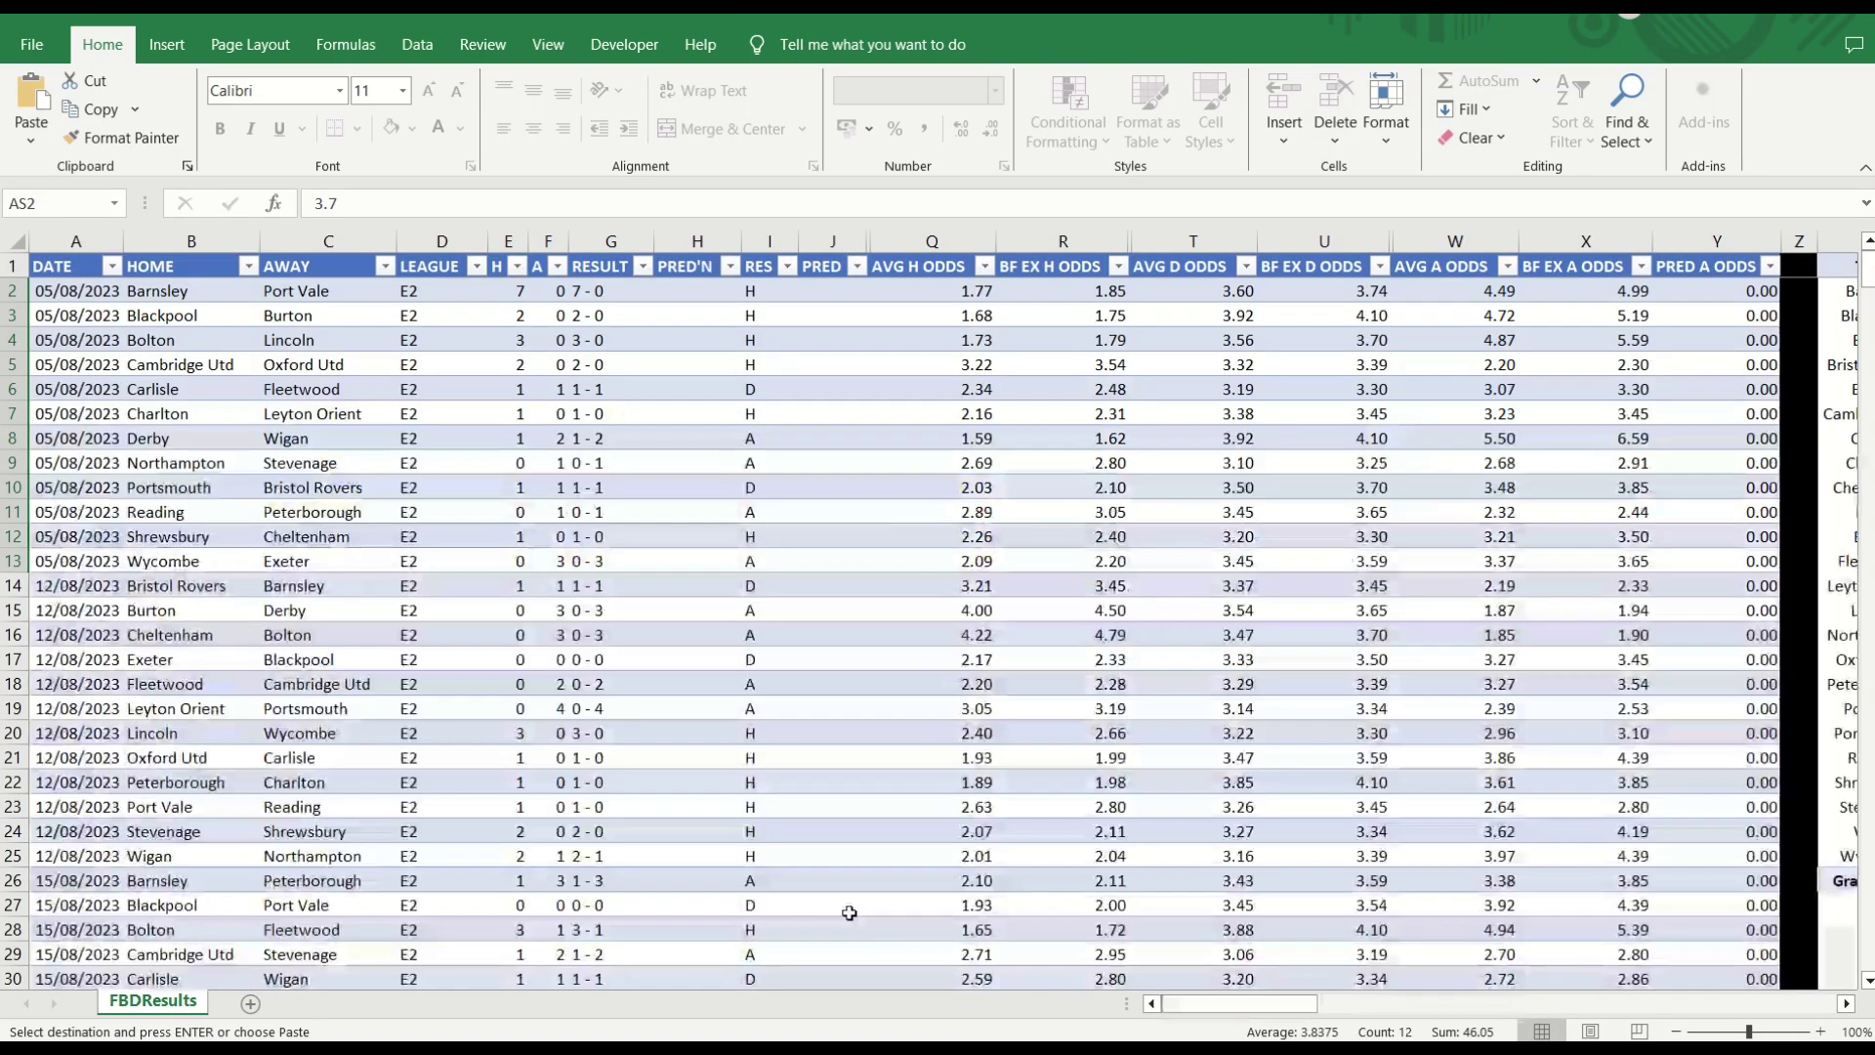
# Paste the Betfair away odds as values into AT2:AT13, then deselect.
pyautogui.click(522, 760)
pyautogui.hotkey('ctrl', 'shift', 'Down')
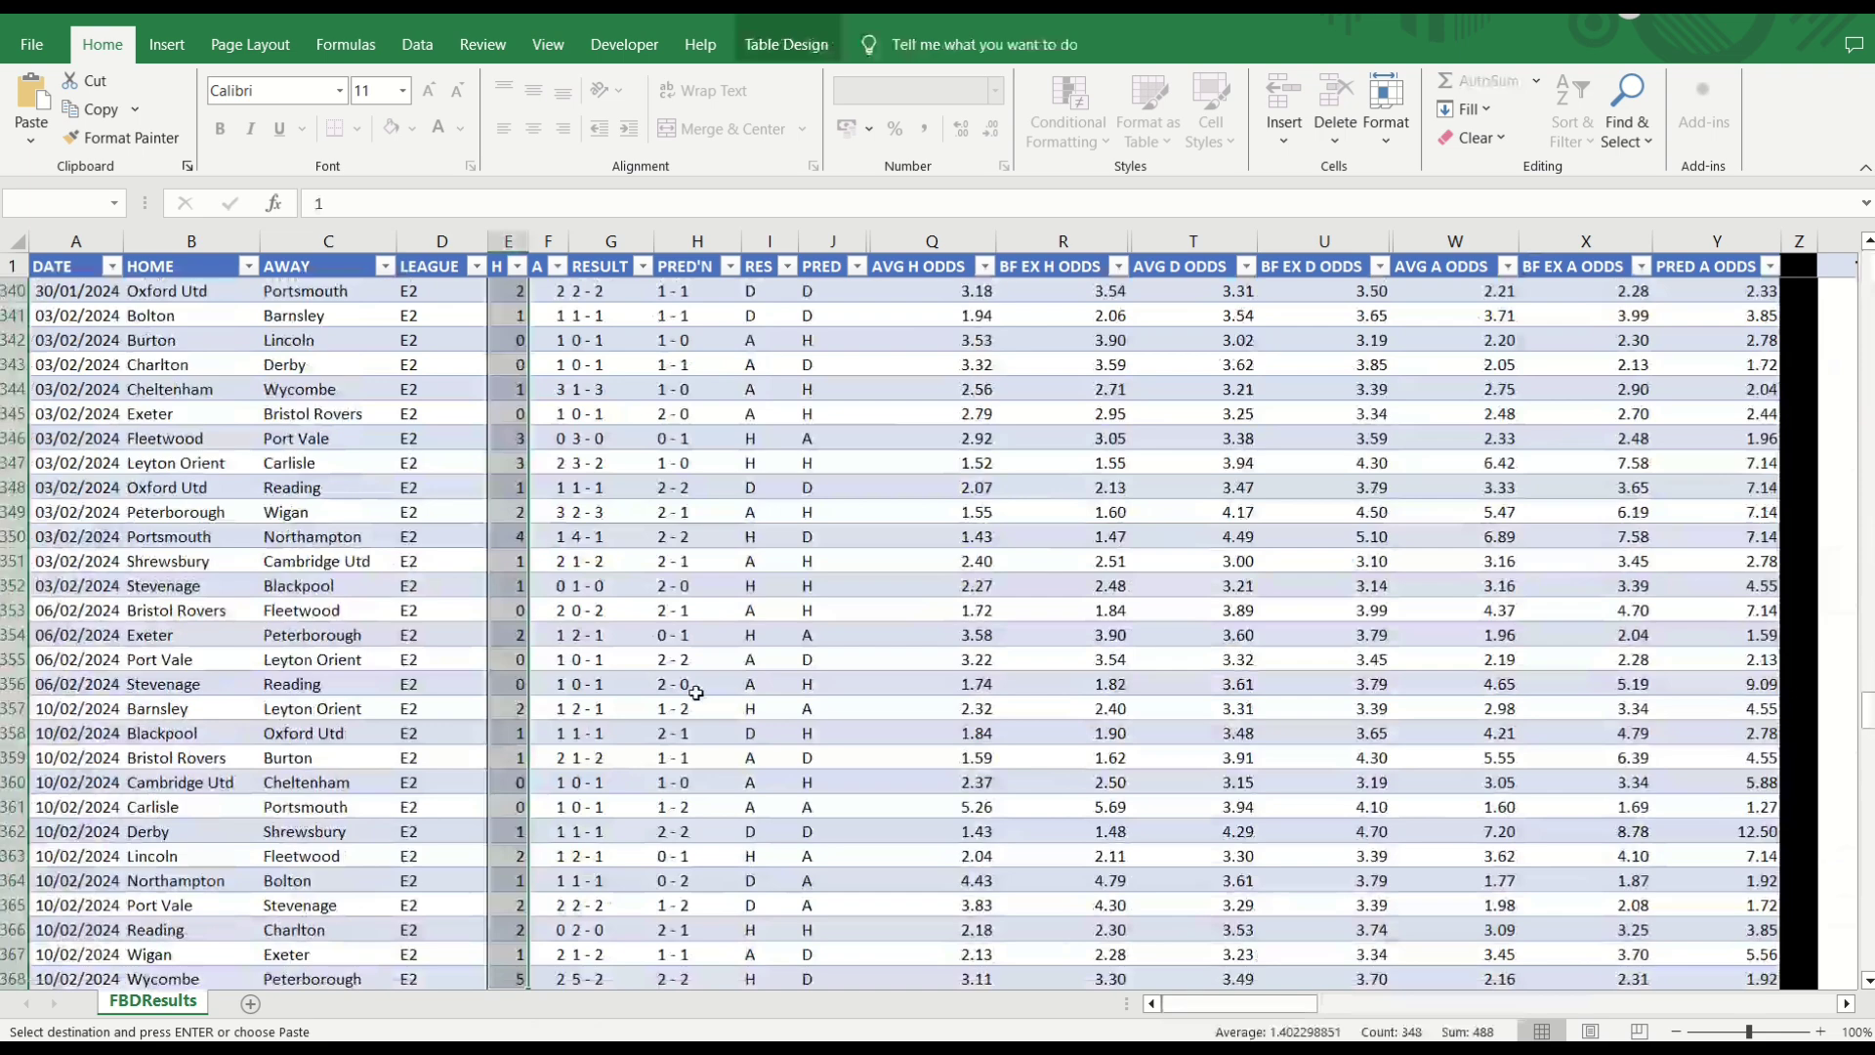
pyautogui.moveTo(1566, 650); pyautogui.dragTo(1593, 907)
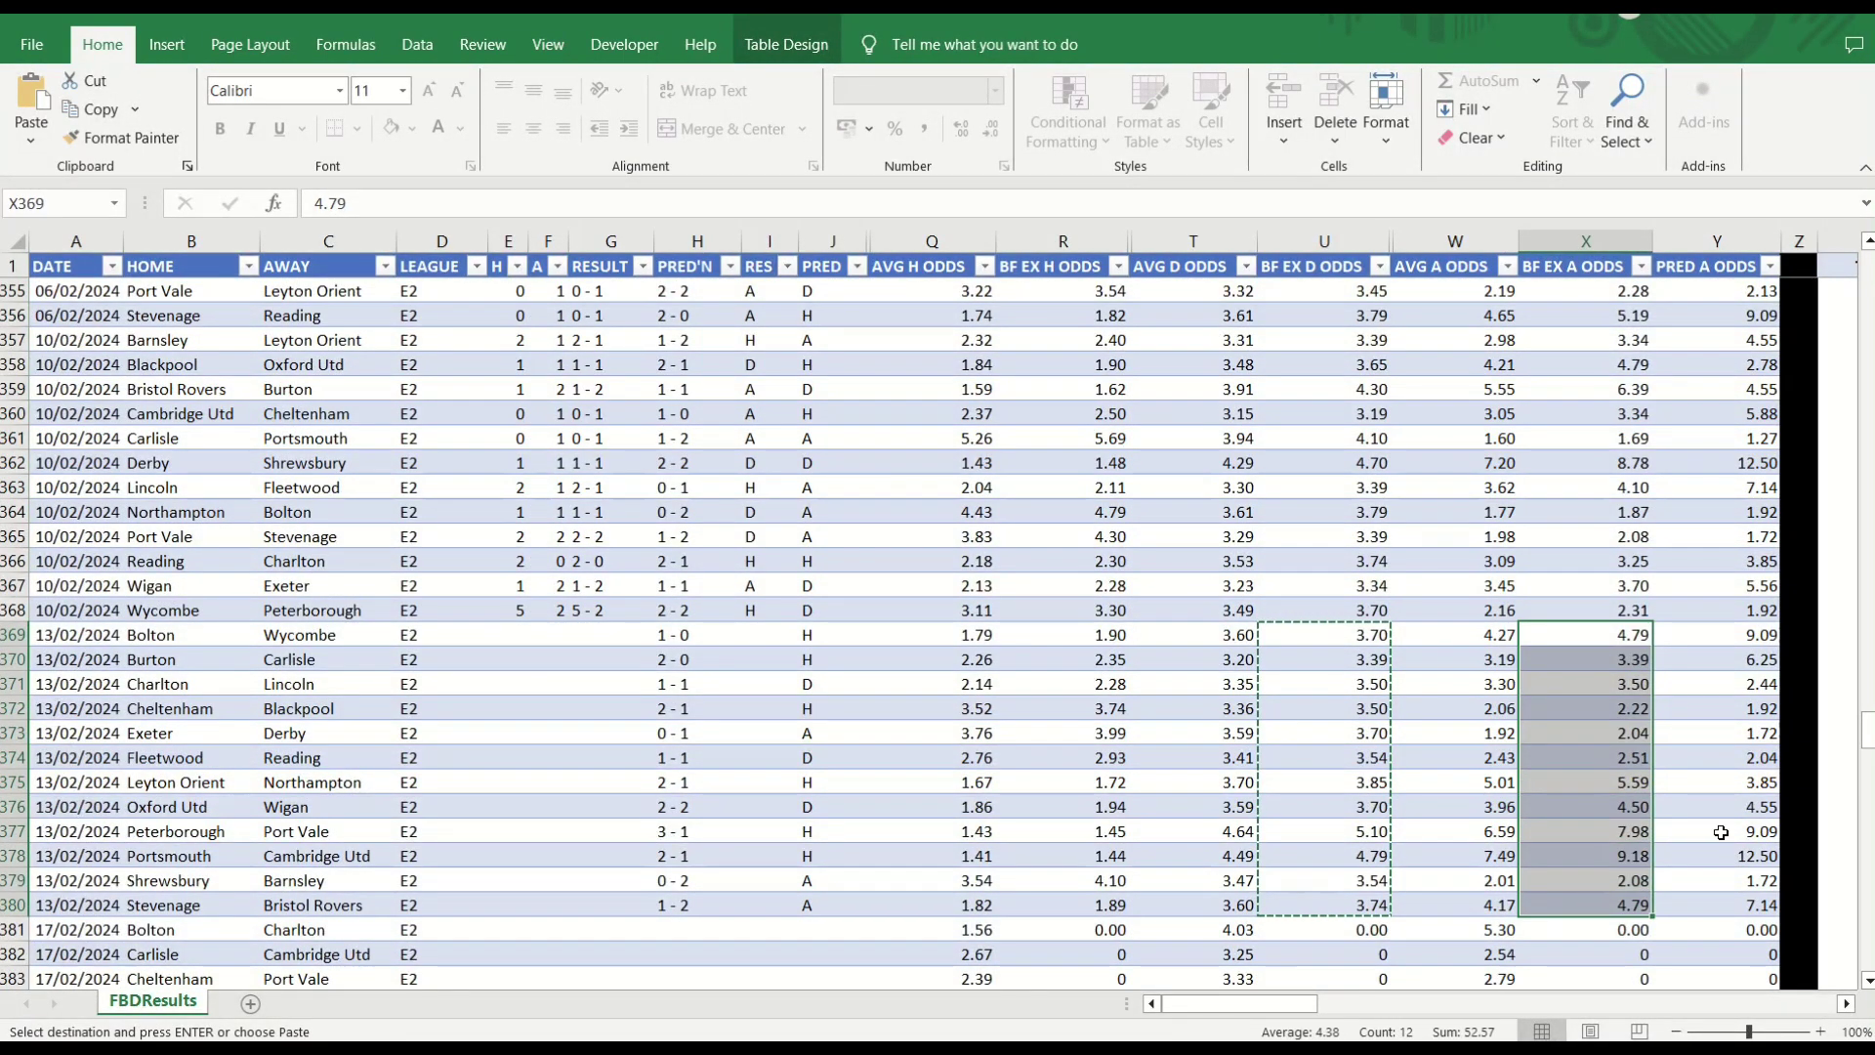
pyautogui.hotkey('ctrl', 'c')
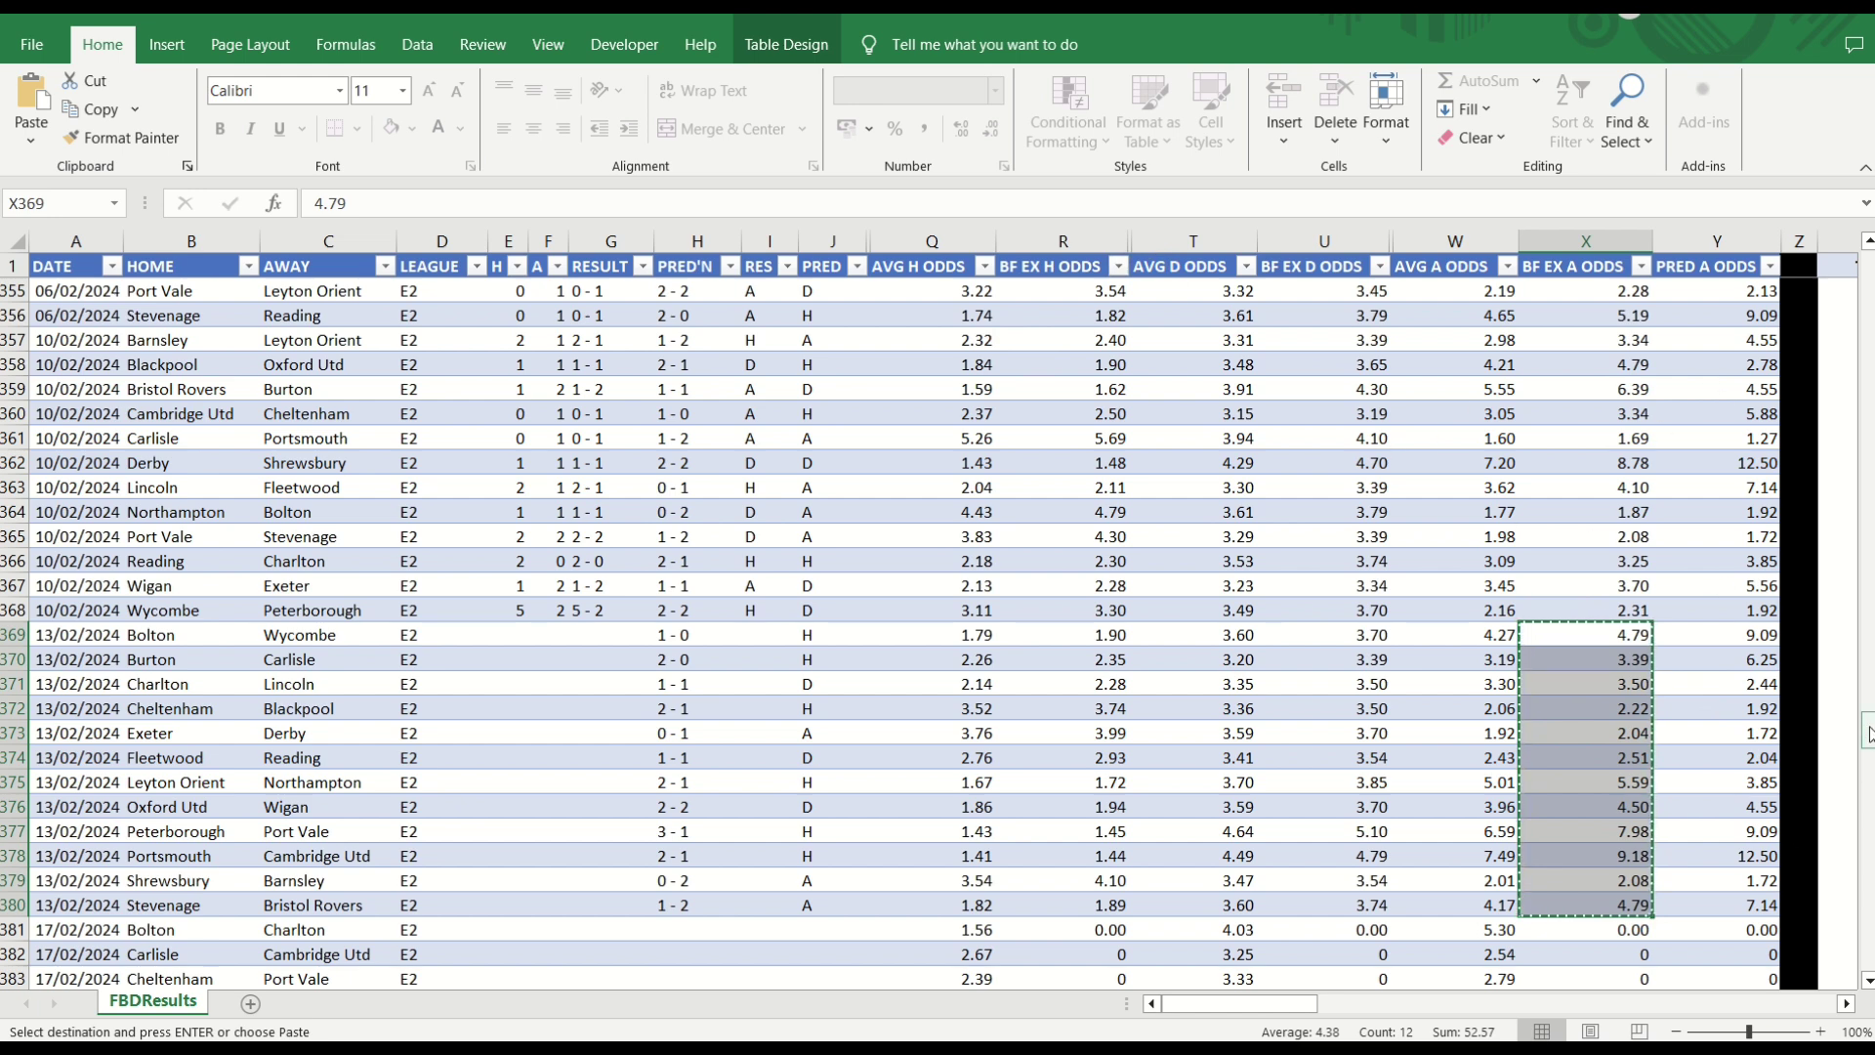
pyautogui.moveTo(1868, 732); pyautogui.dragTo(1868, 259)
pyautogui.moveTo(1260, 1001); pyautogui.dragTo(1450, 973)
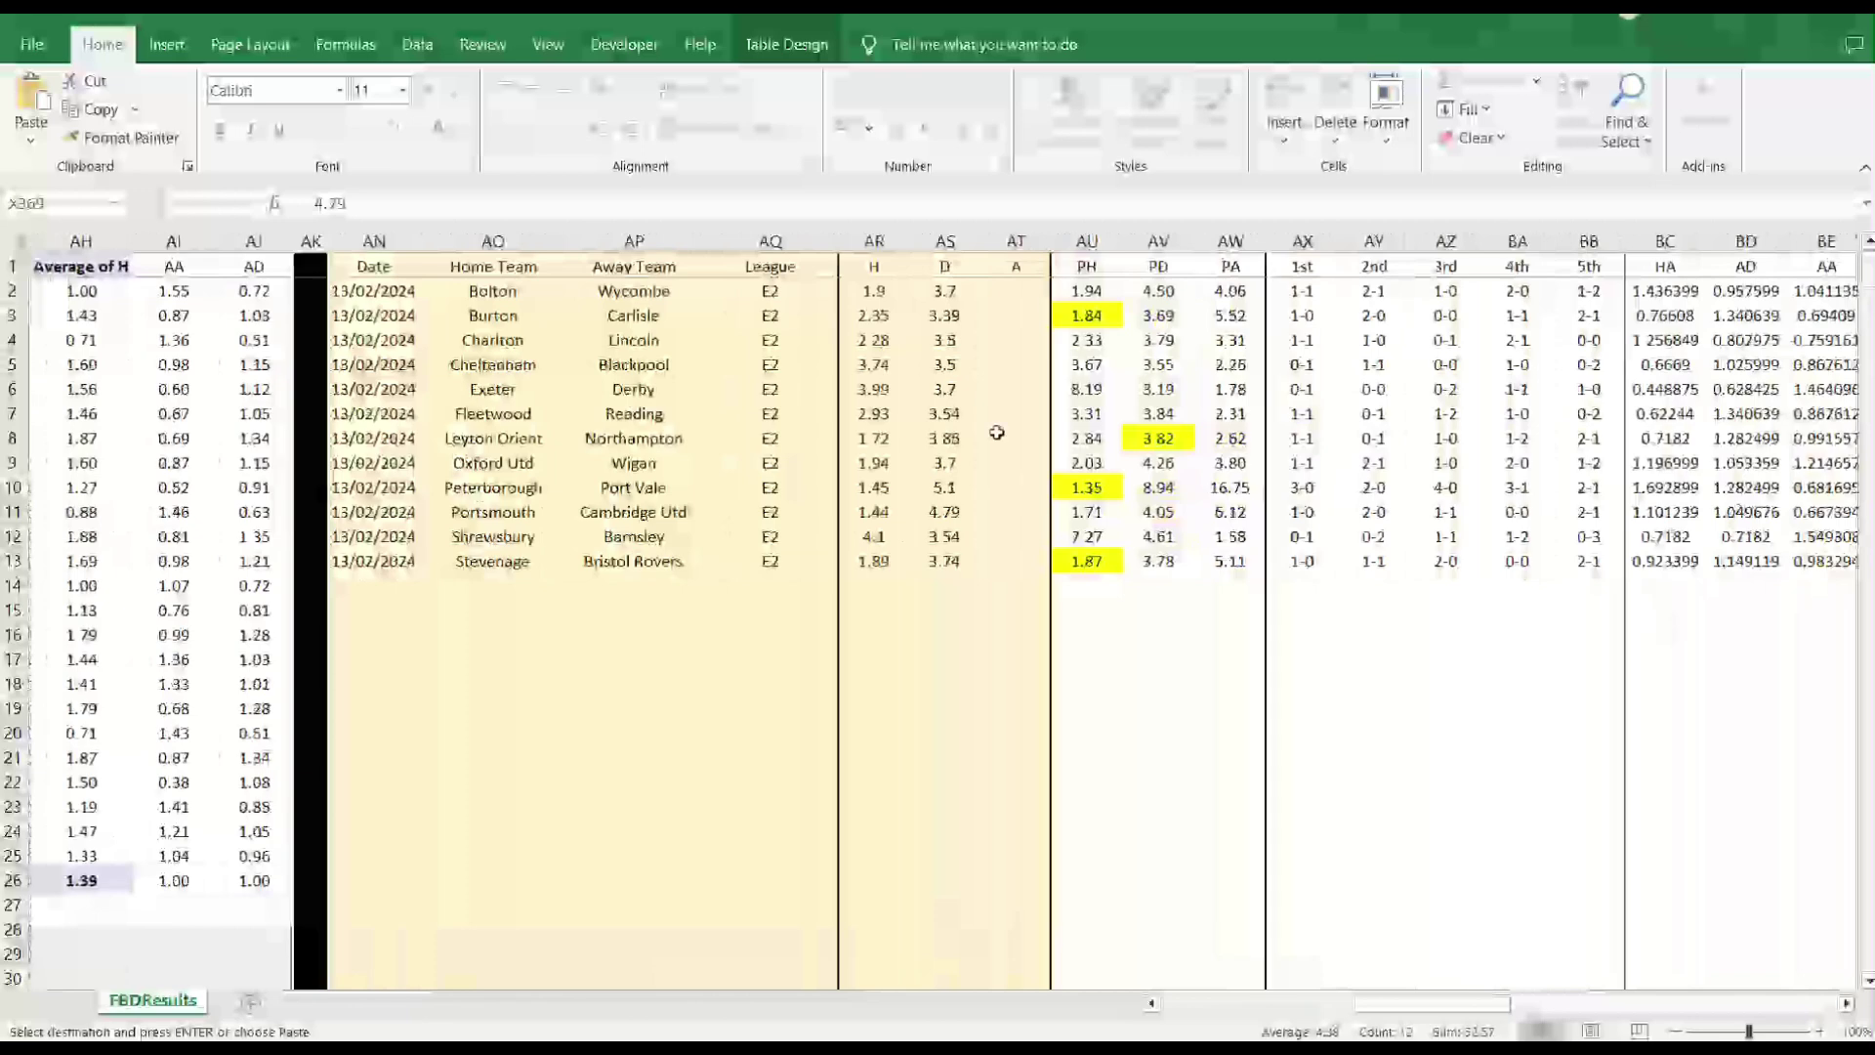
pyautogui.click(1016, 290)
pyautogui.click(34, 143)
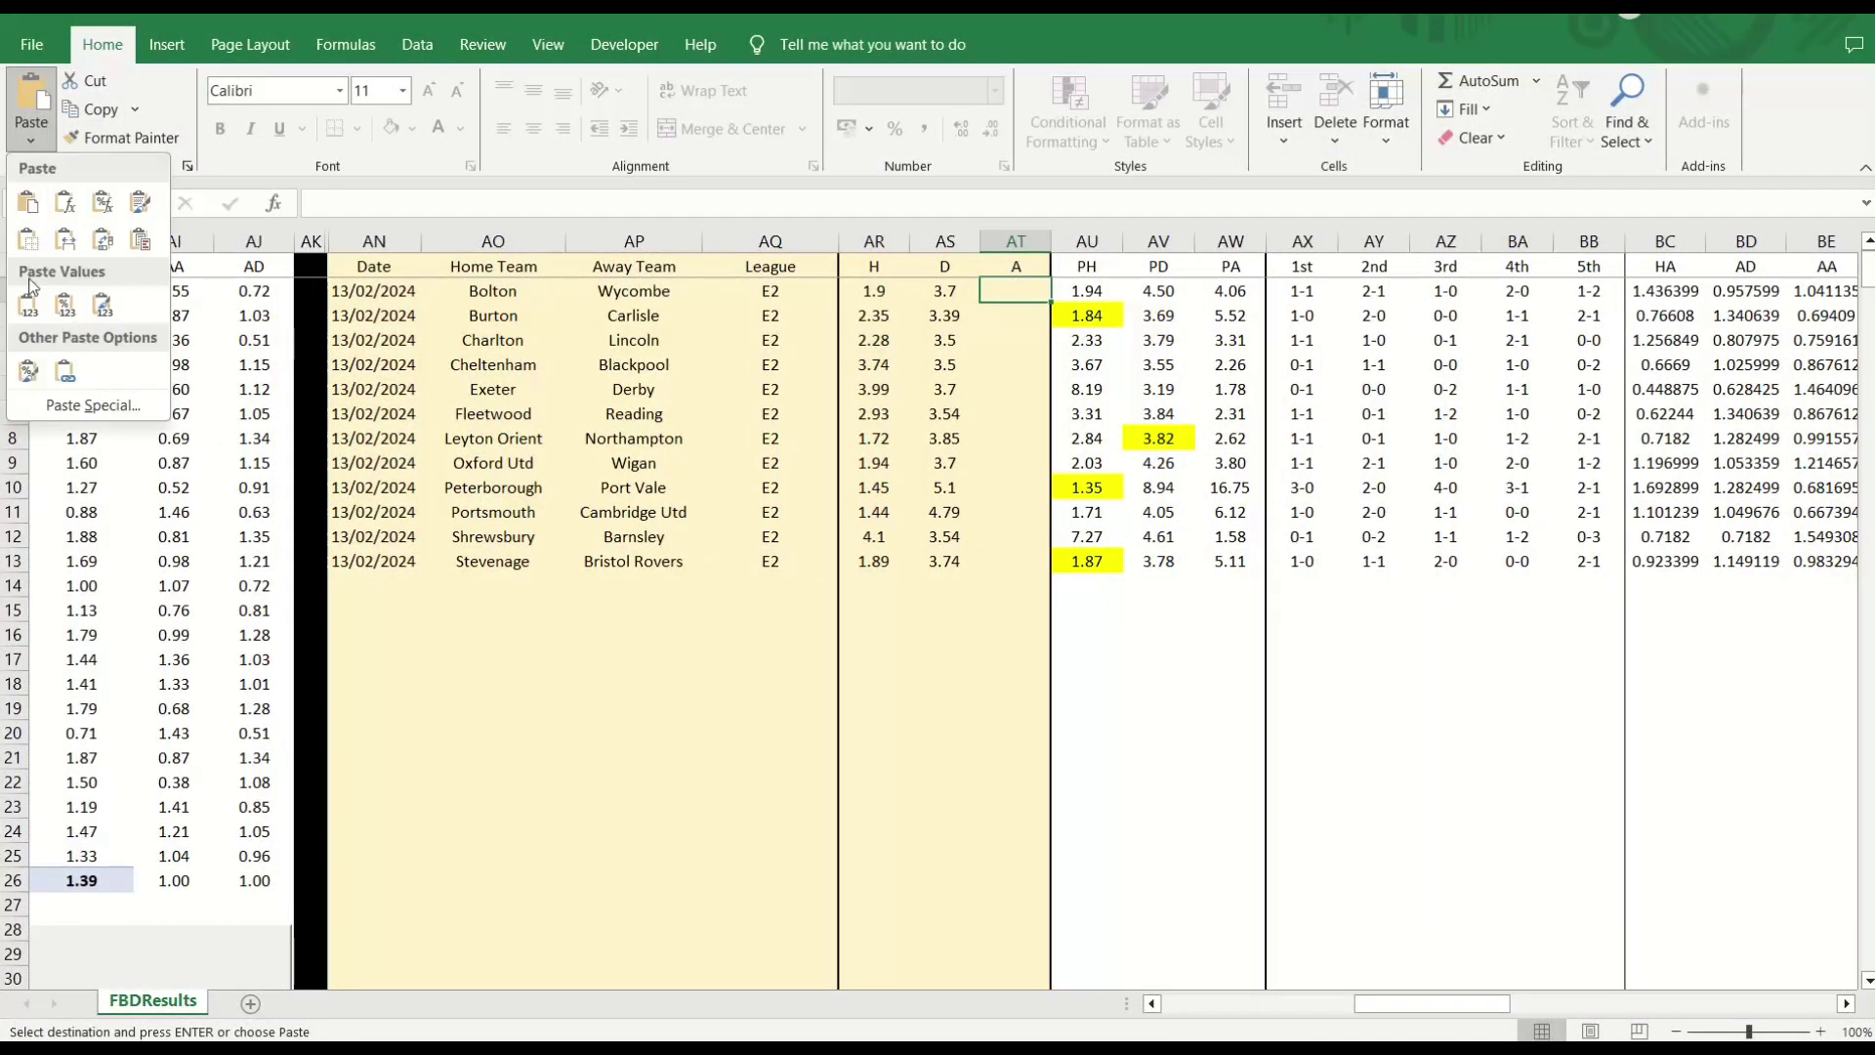
pyautogui.click(76, 376)
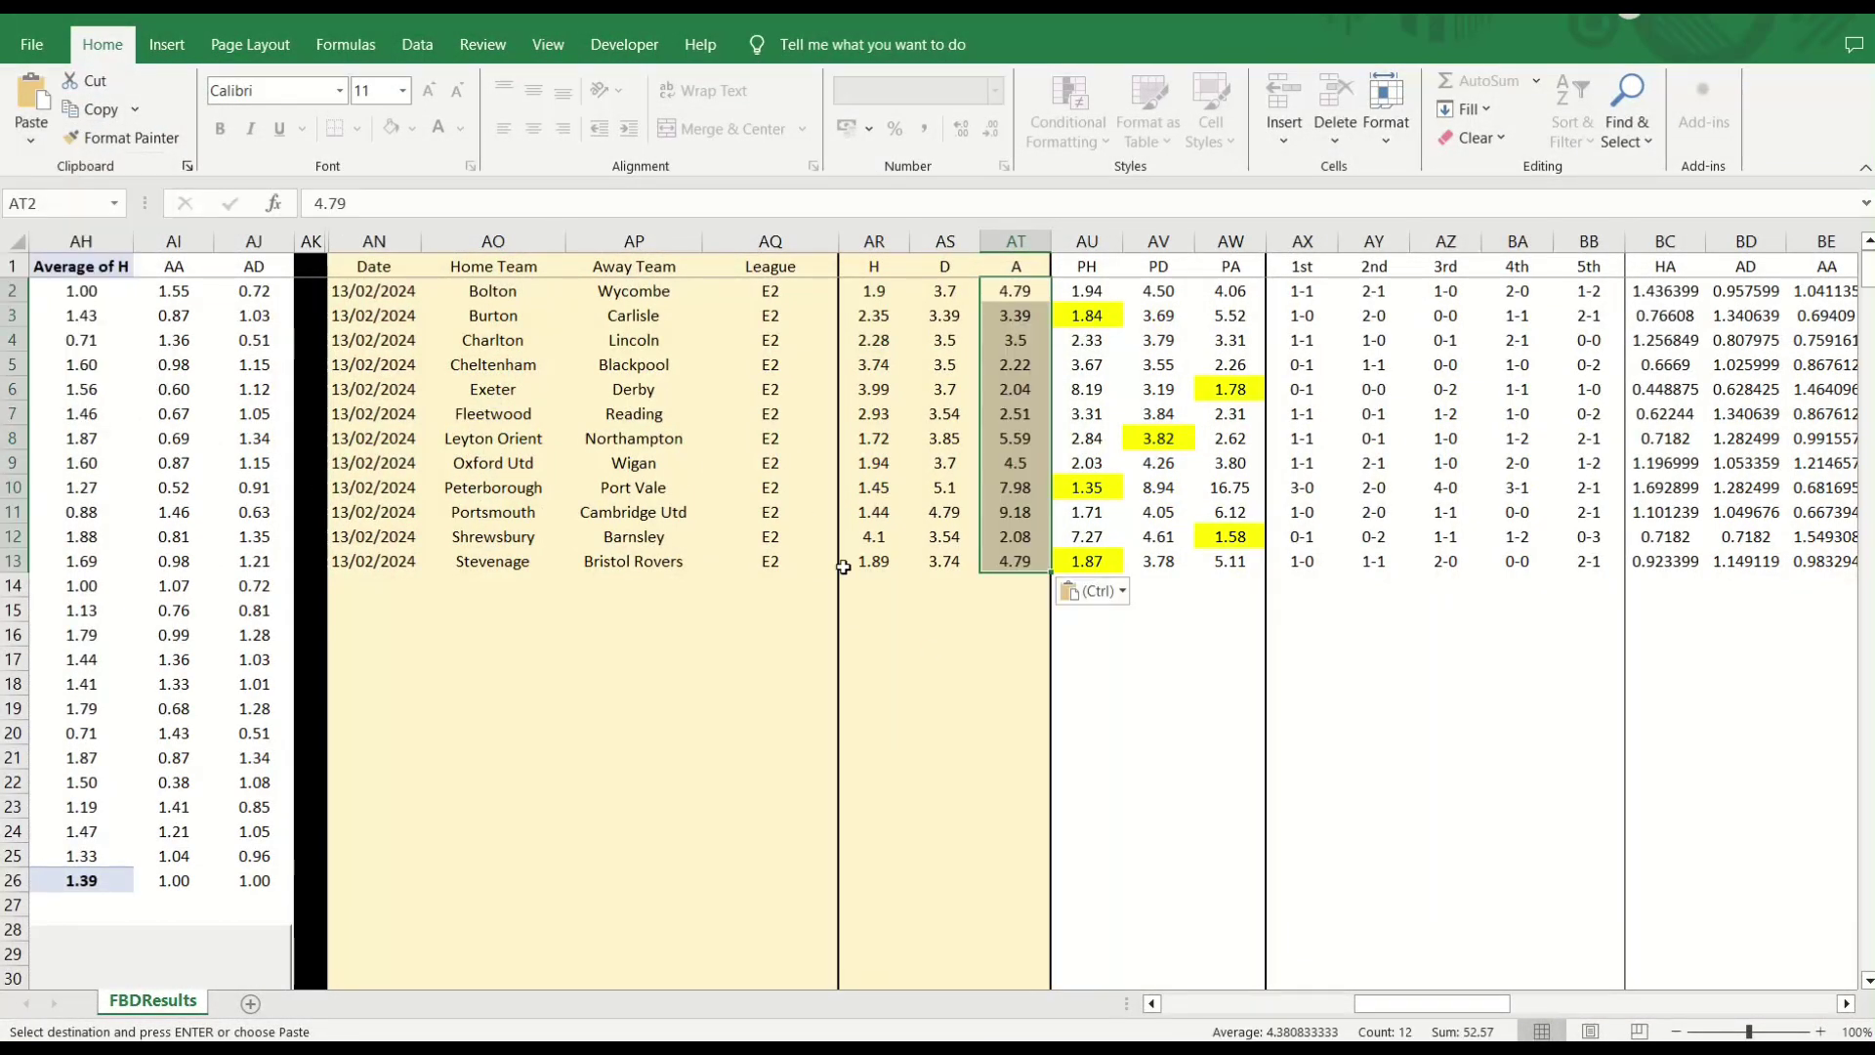
pyautogui.click(951, 663)
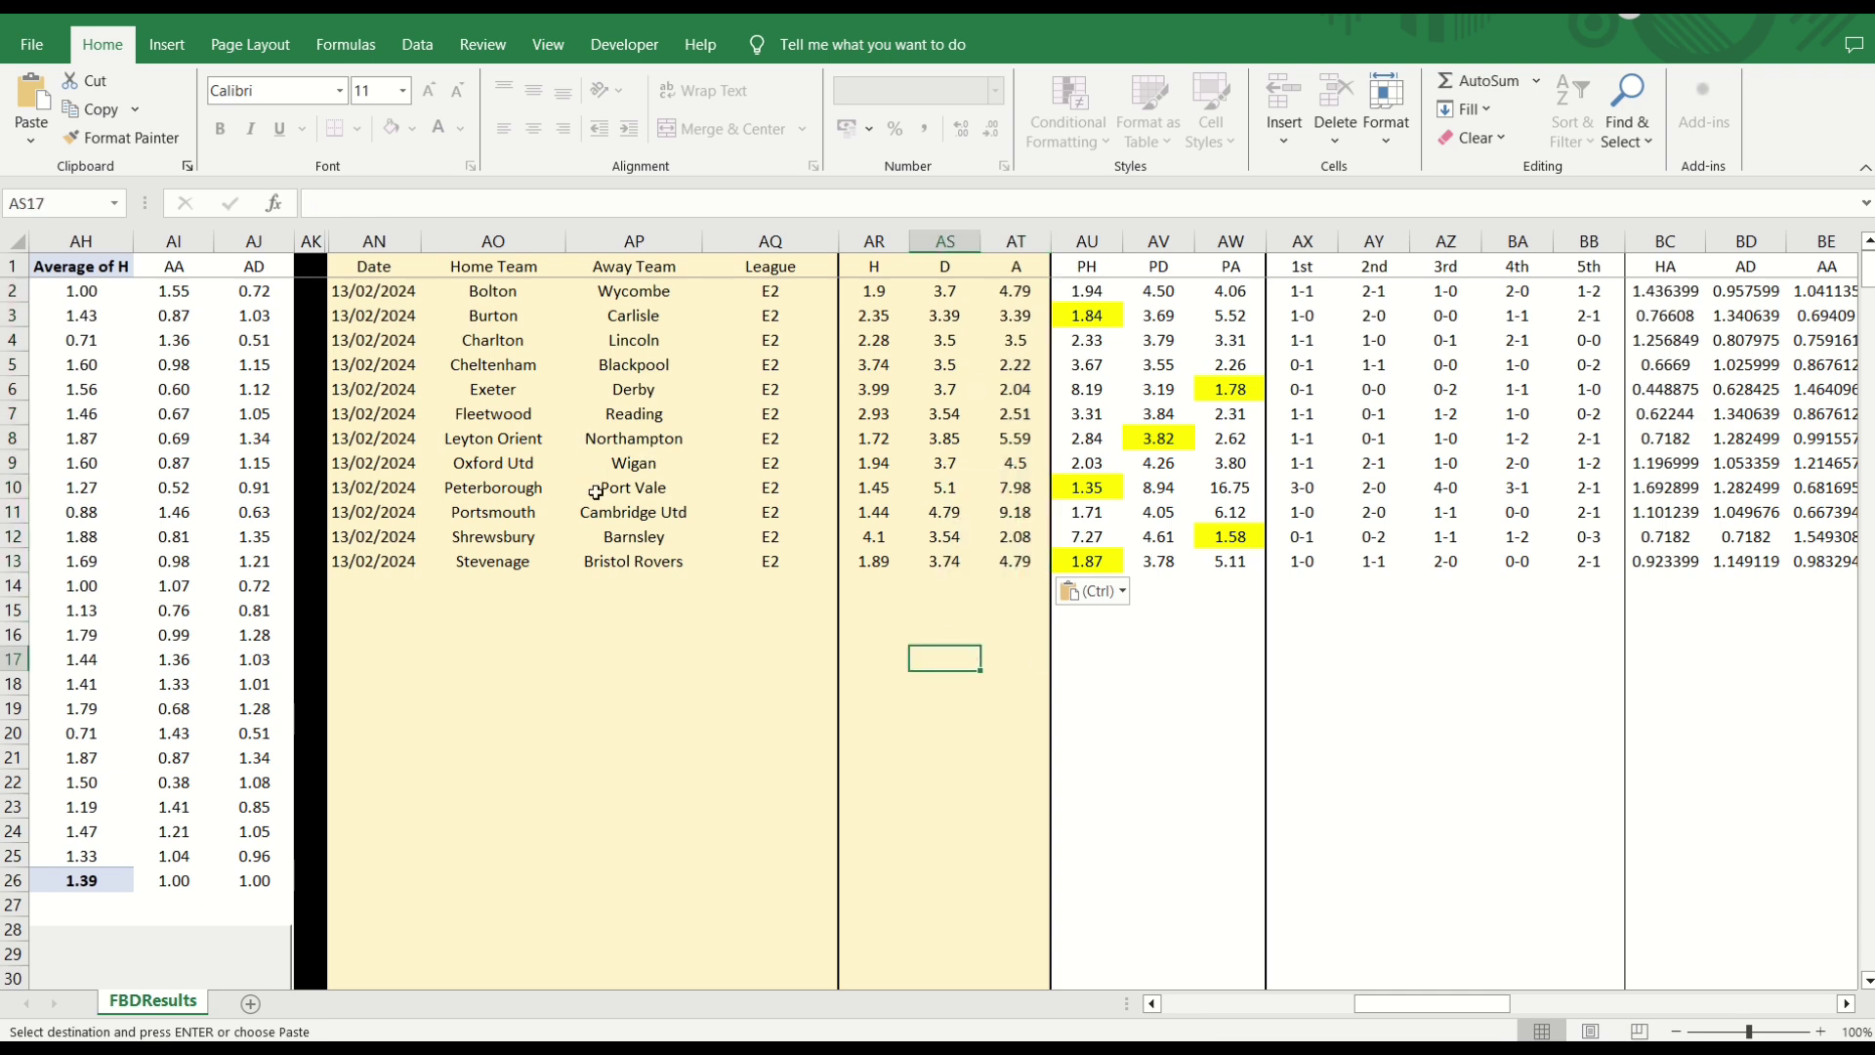
pyautogui.moveTo(1391, 1006); pyautogui.dragTo(1463, 1009)
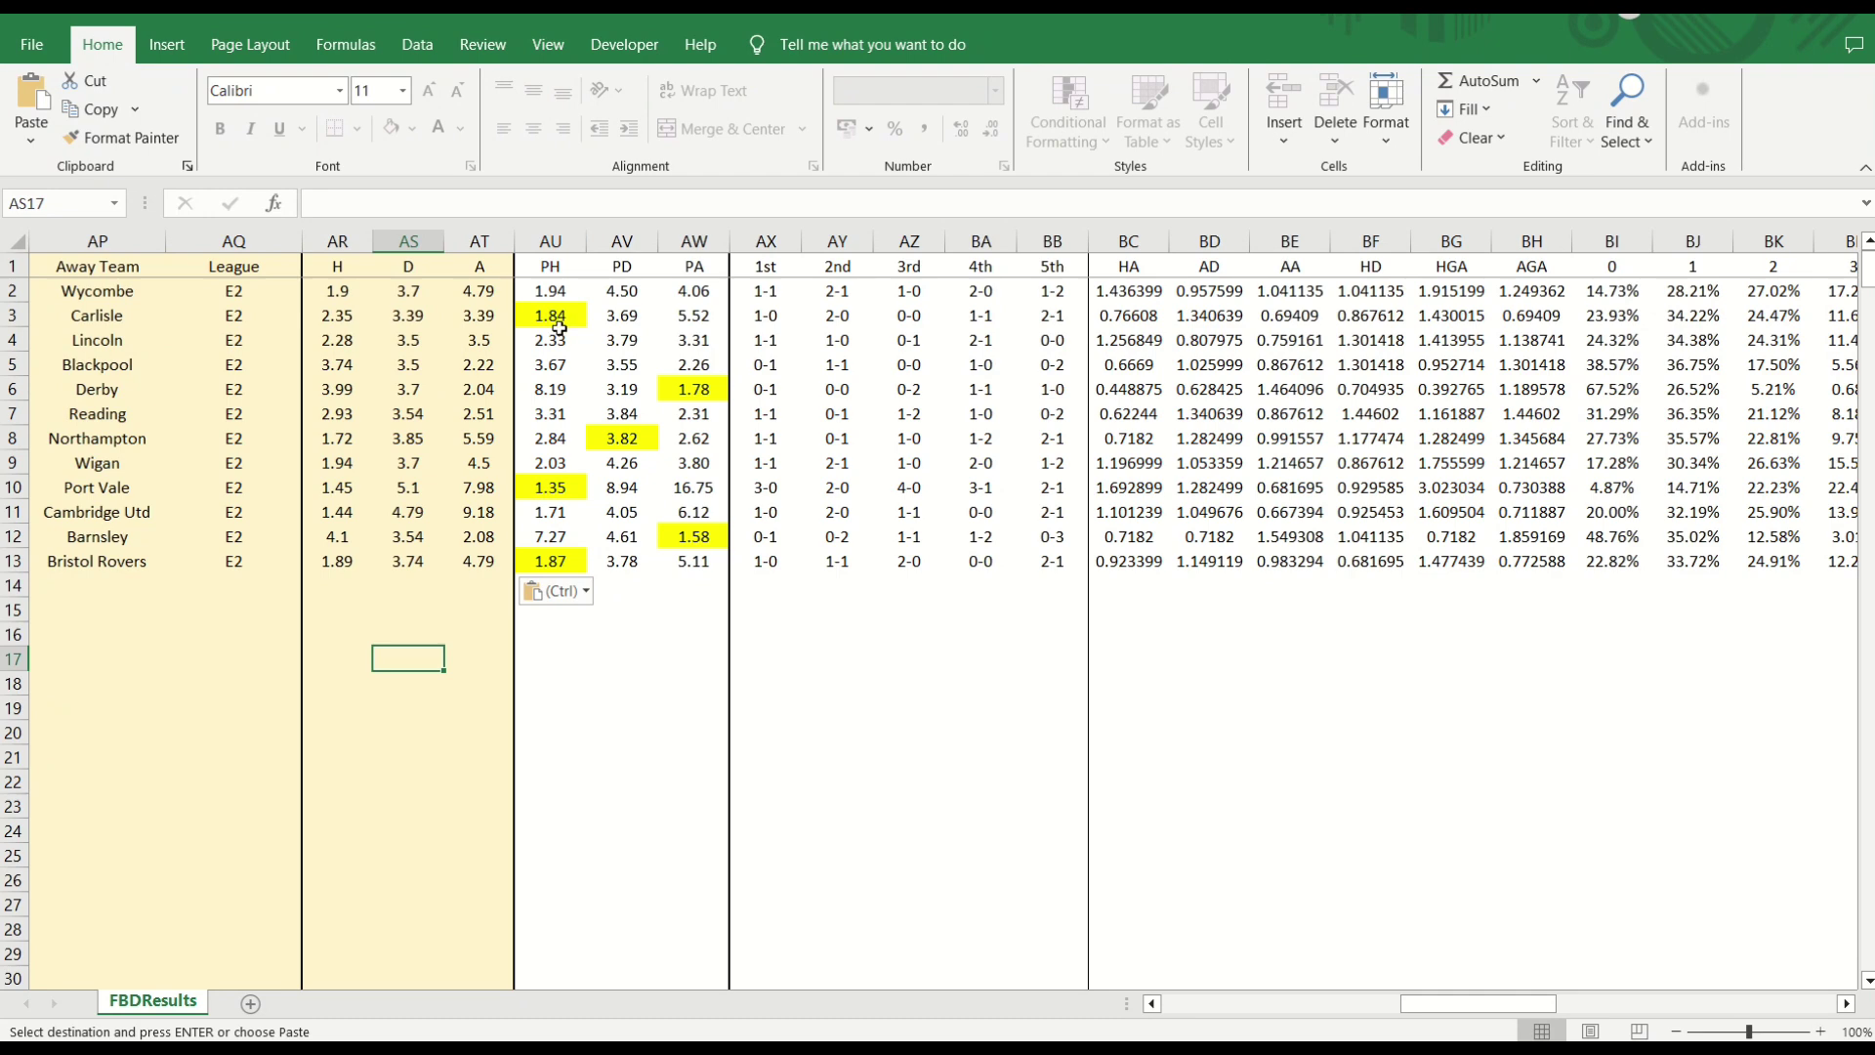
pyautogui.moveTo(1449, 1003); pyautogui.dragTo(1403, 995)
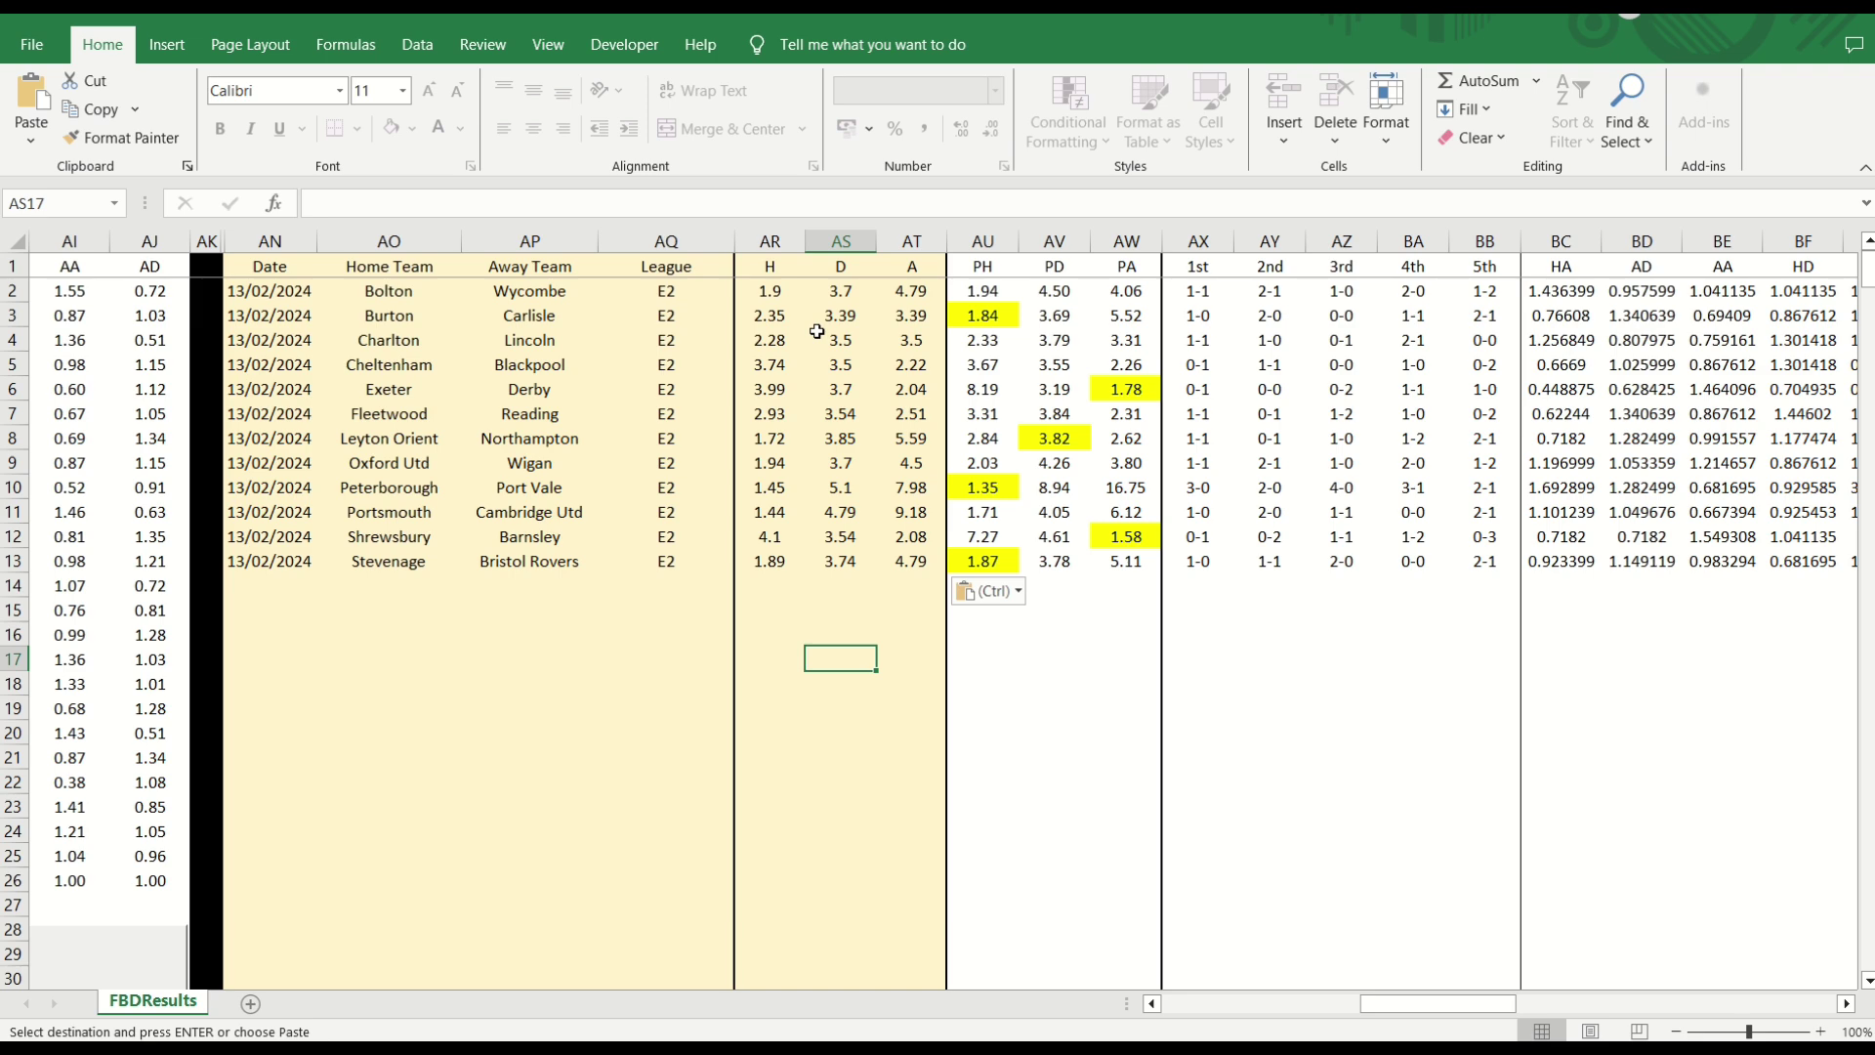
pyautogui.moveTo(1436, 1004); pyautogui.dragTo(1809, 1016)
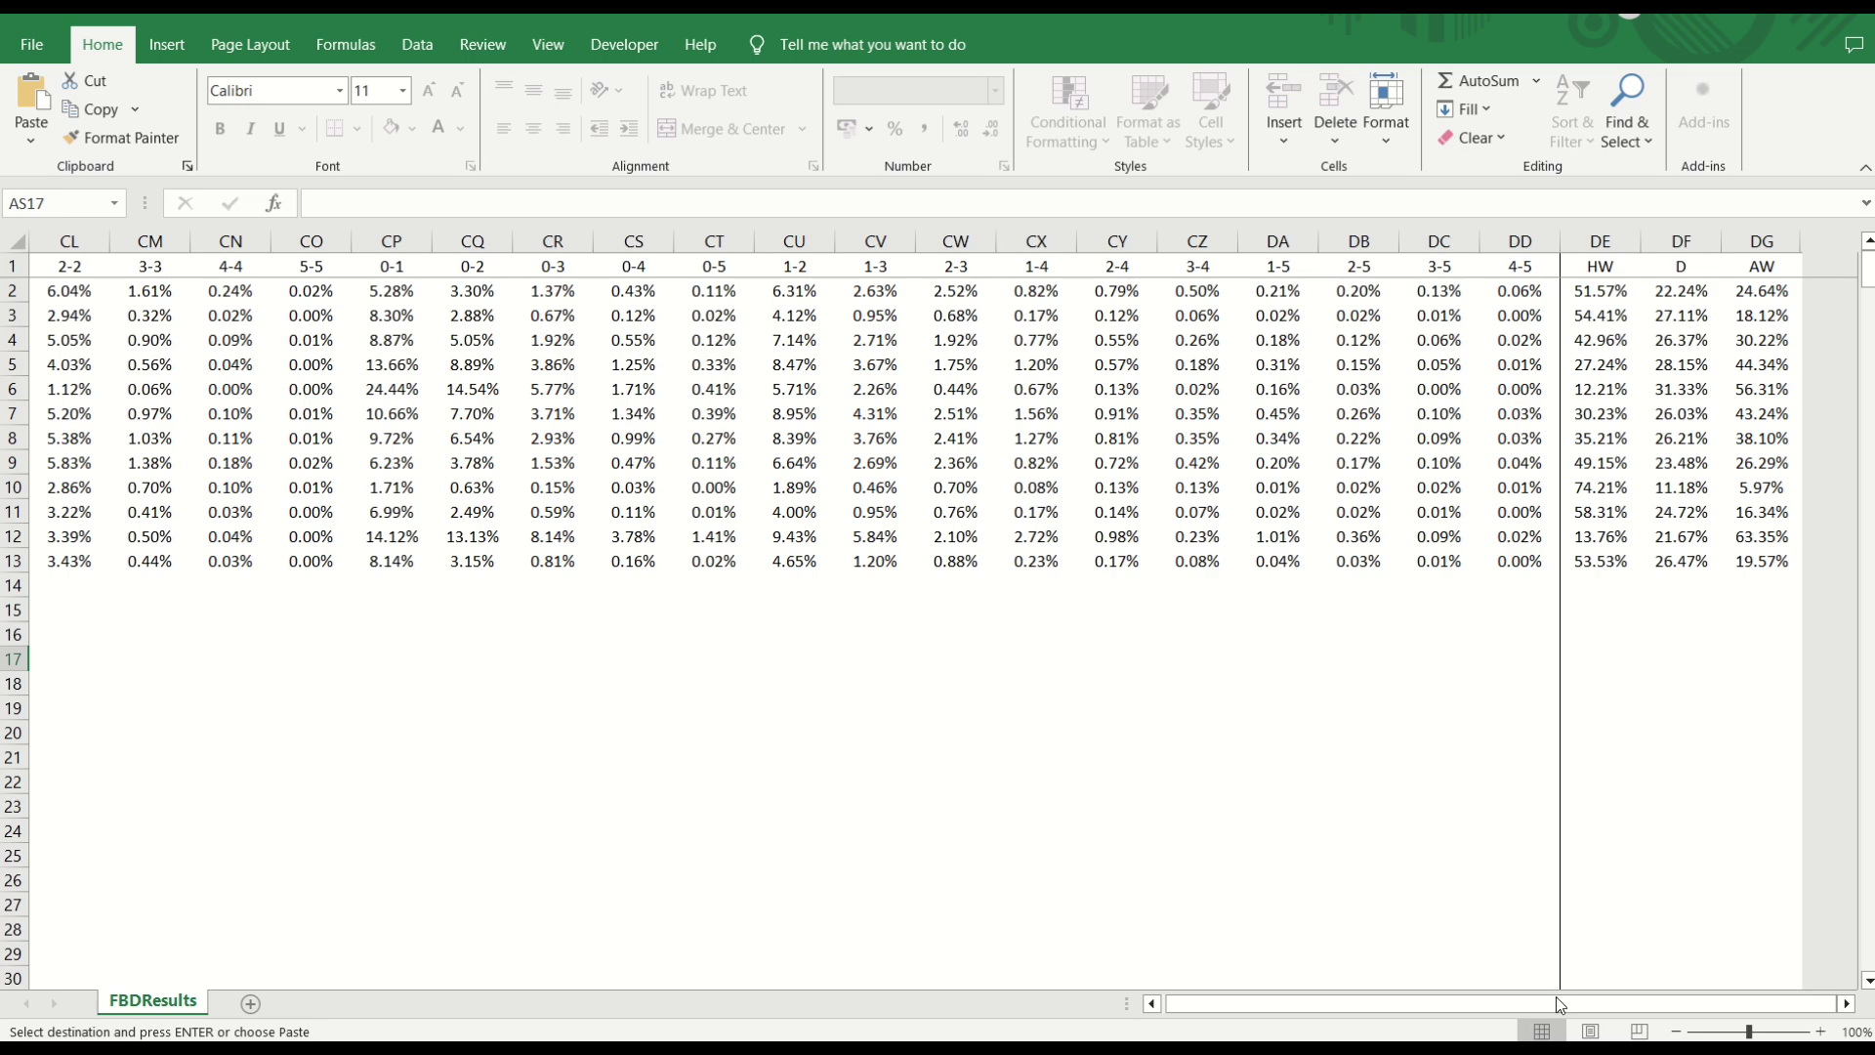
pyautogui.moveTo(1537, 1006); pyautogui.dragTo(1457, 1018)
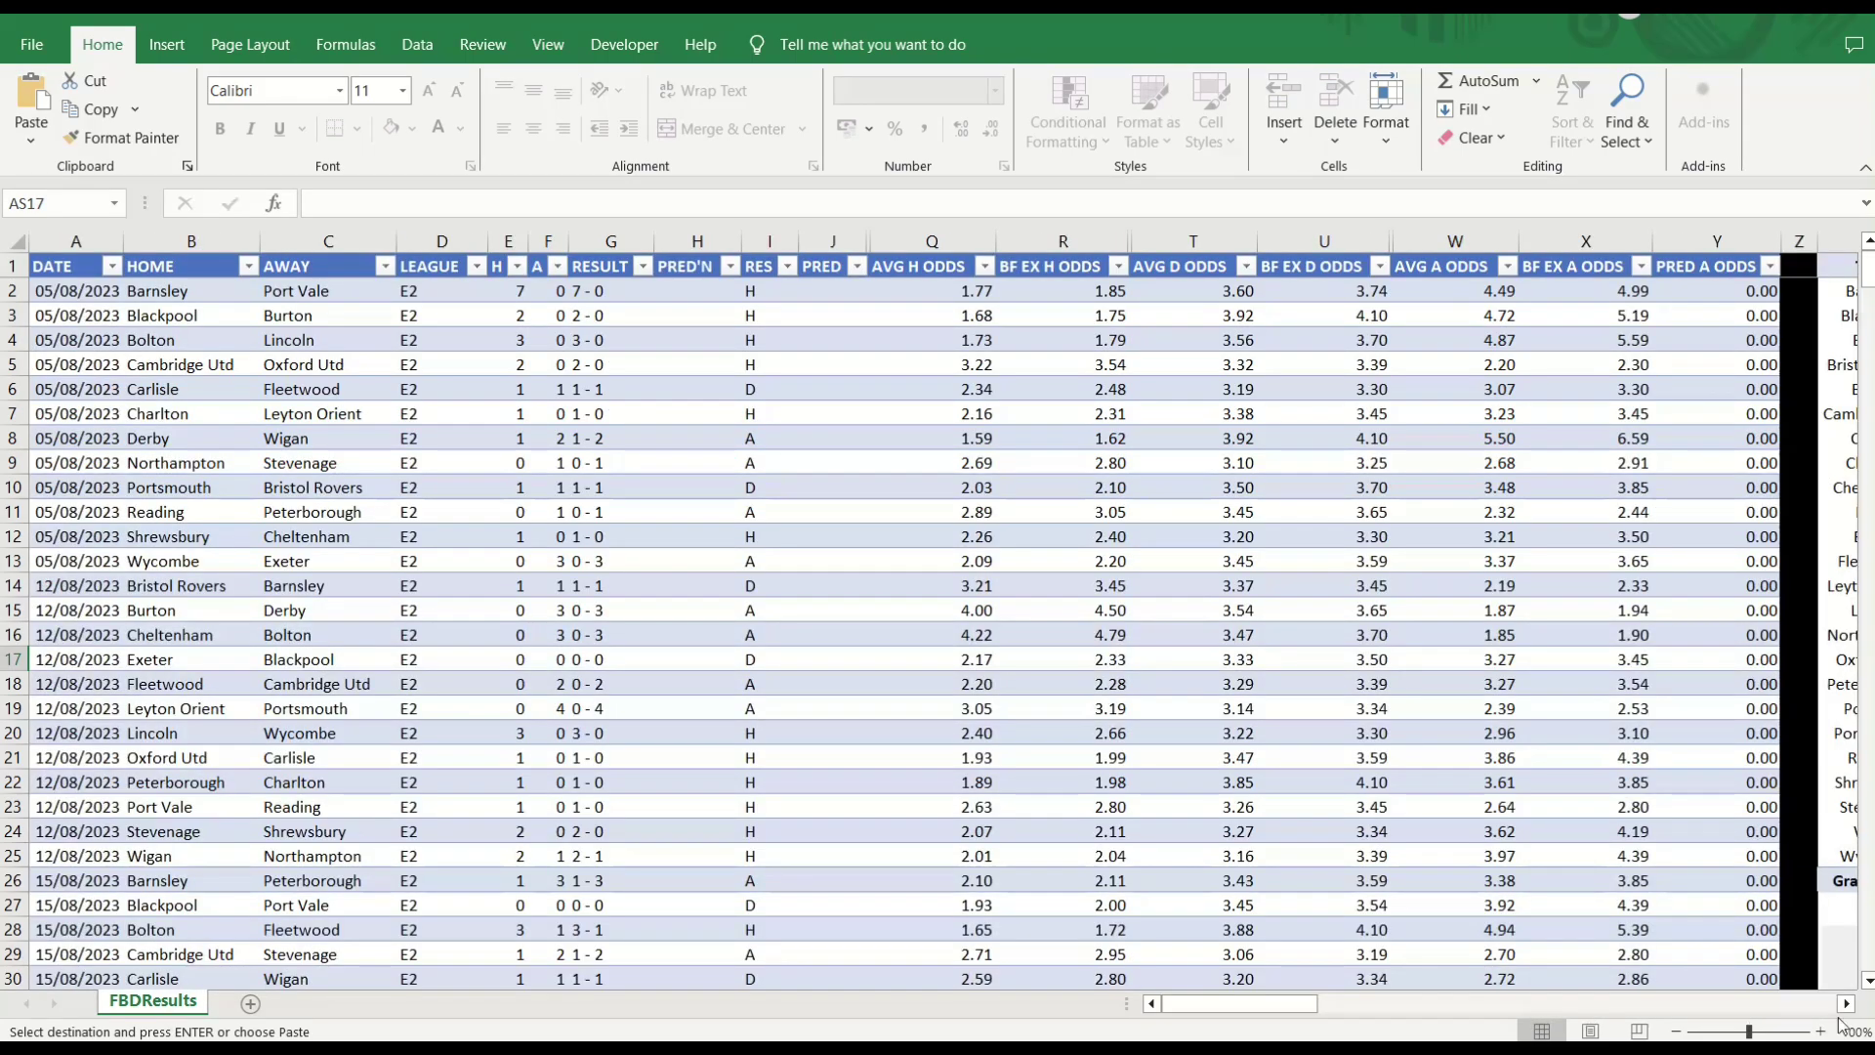
pyautogui.moveTo(1843, 1006); pyautogui.dragTo(1843, 1006)
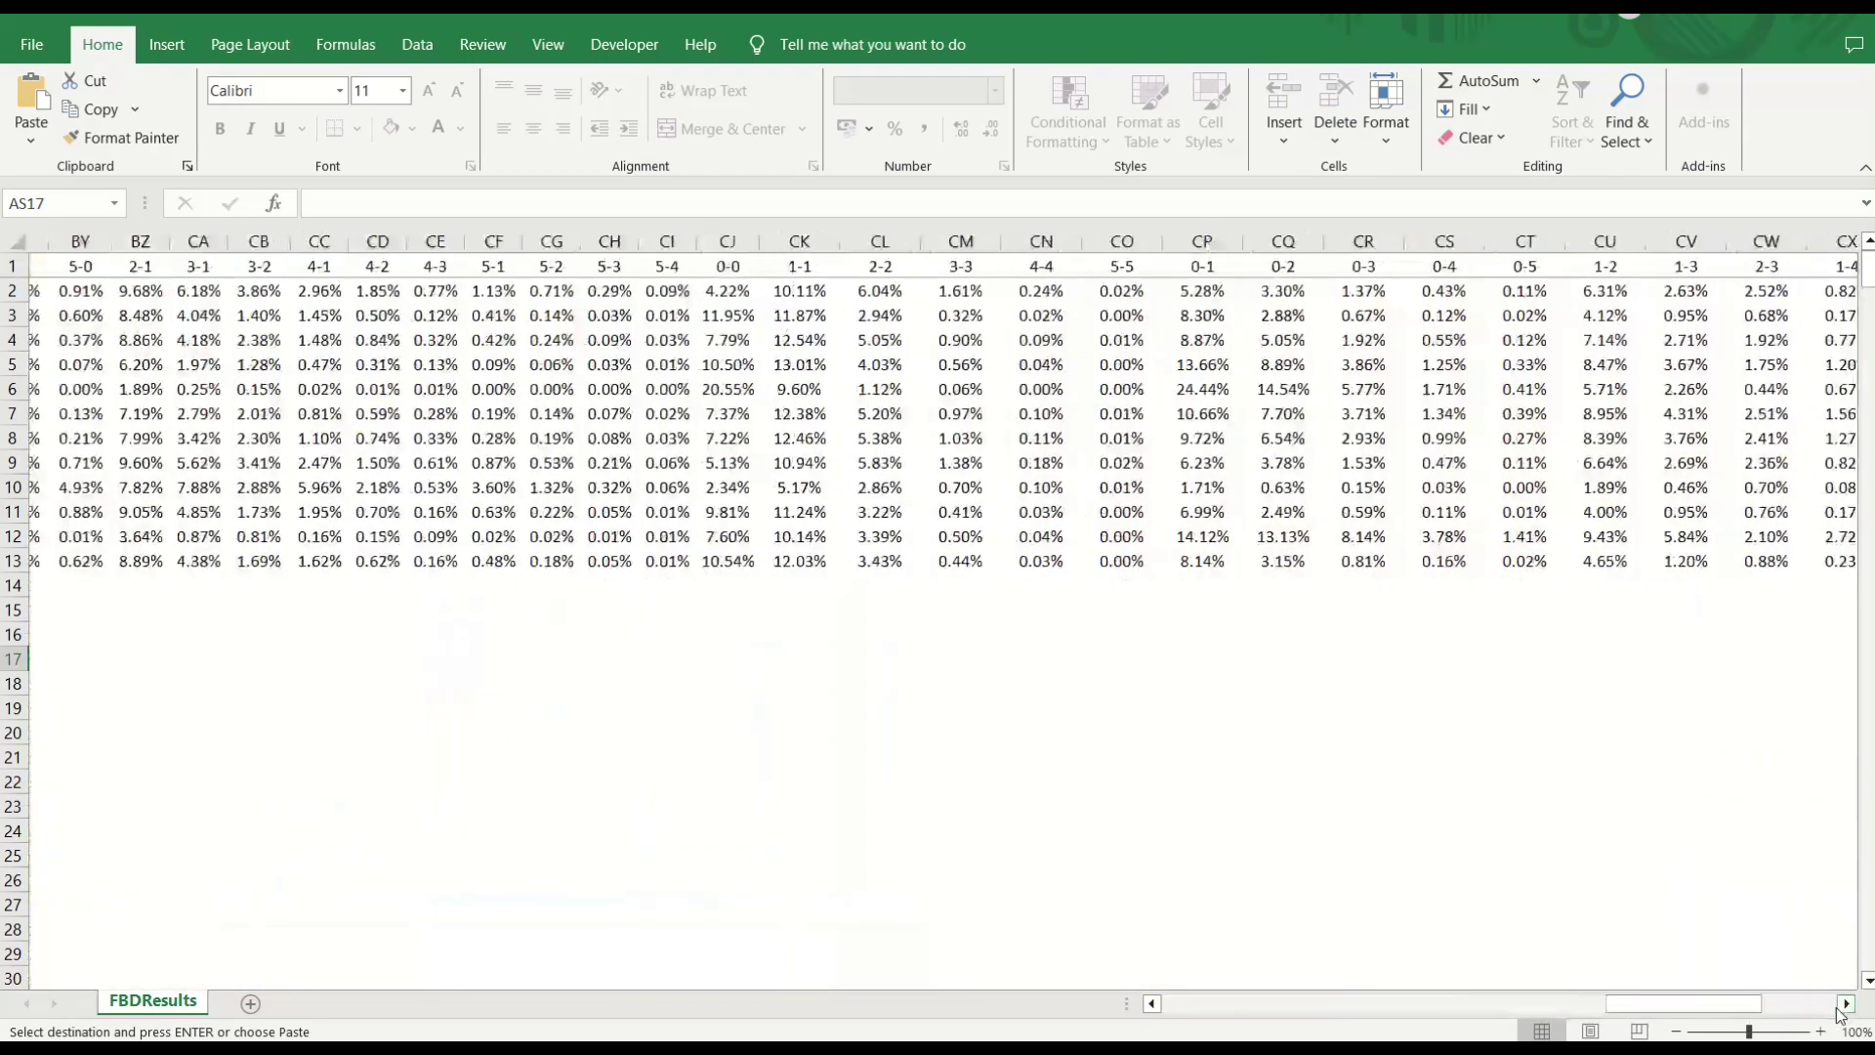
pyautogui.moveTo(1289, 1006); pyautogui.dragTo(1289, 1006)
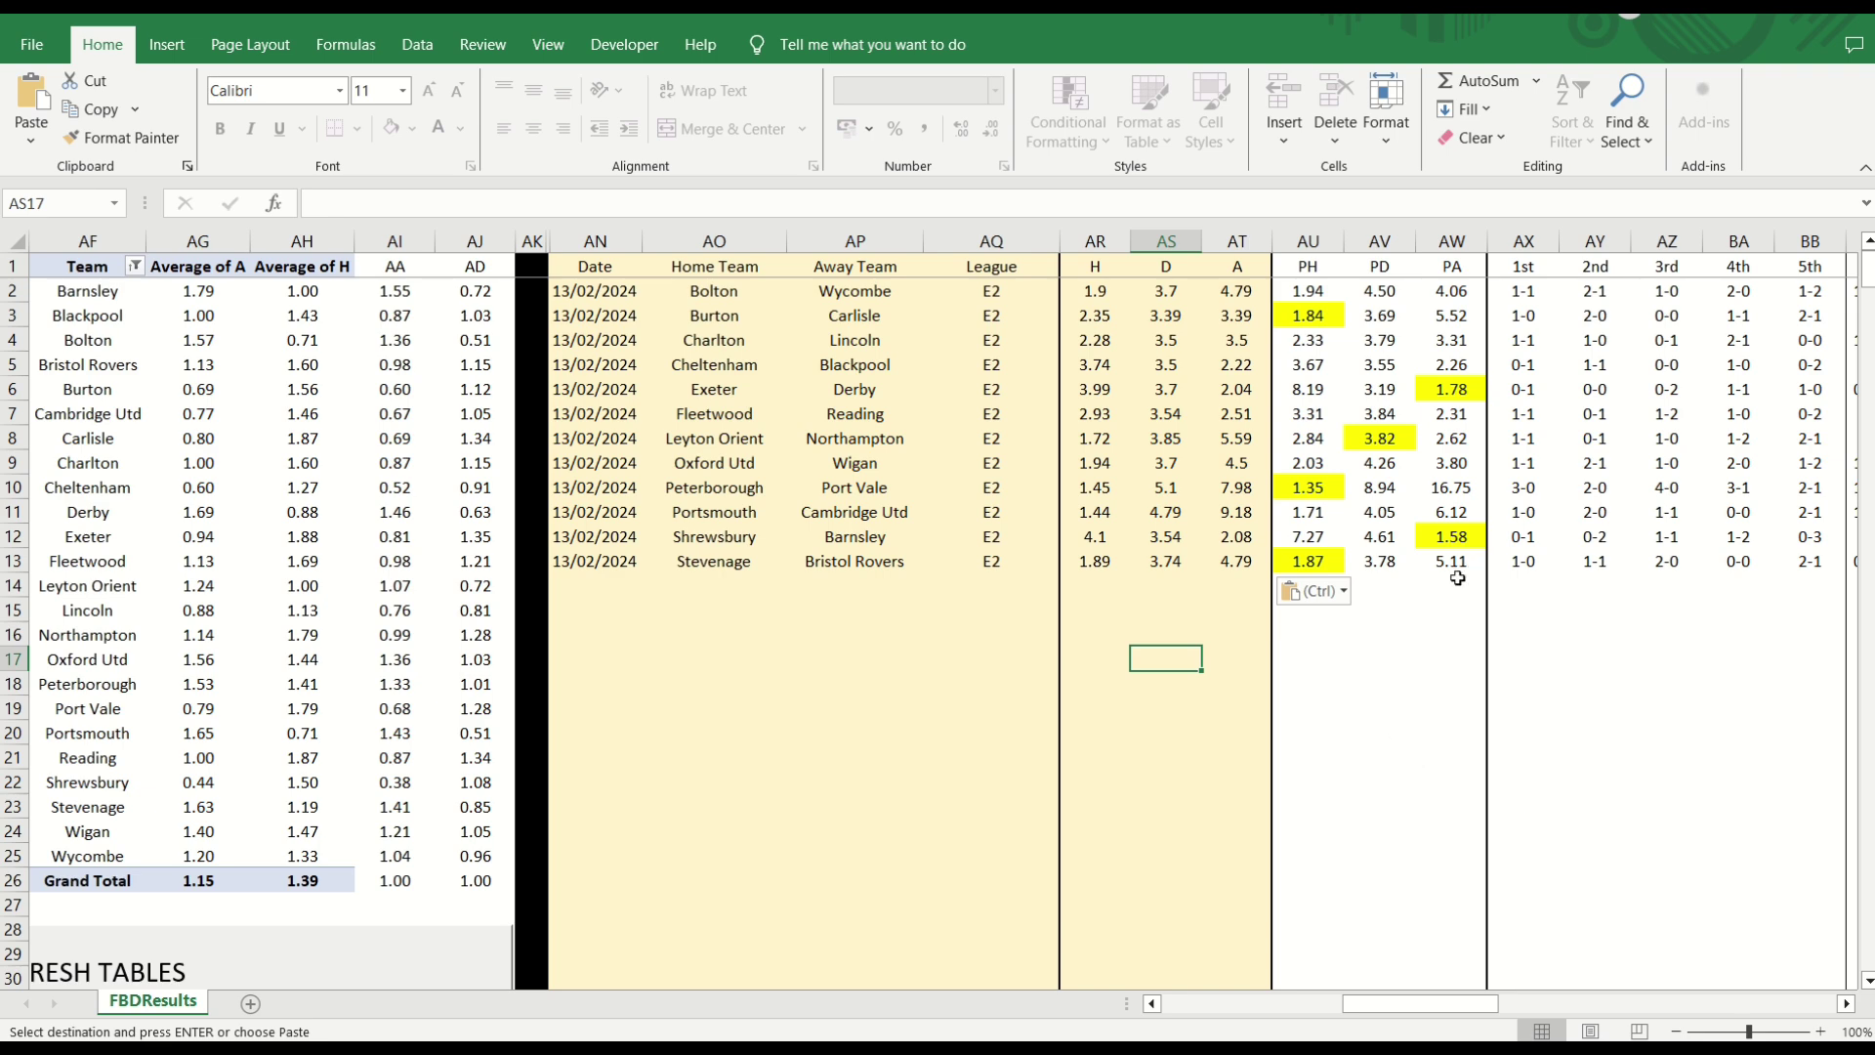
pyautogui.click(1846, 1003)
pyautogui.click(1846, 1003)
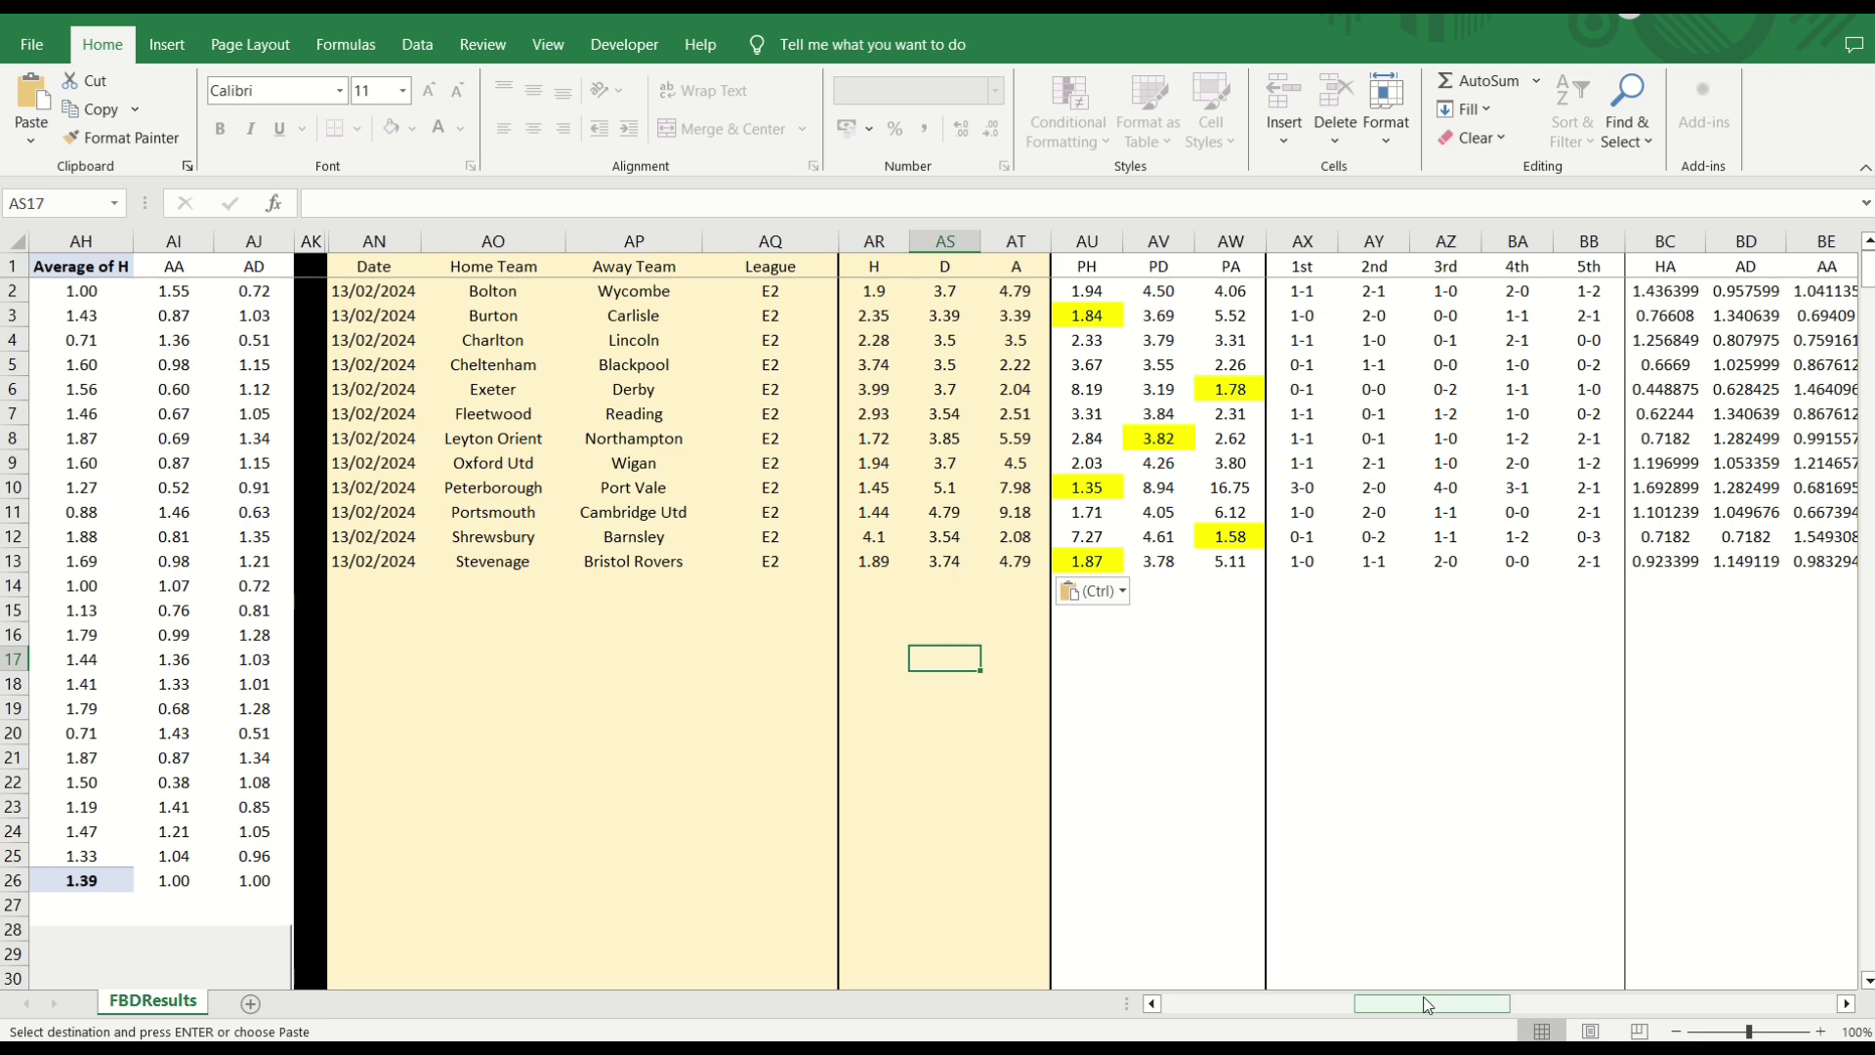
pyautogui.moveTo(1428, 1005); pyautogui.dragTo(1135, 1012)
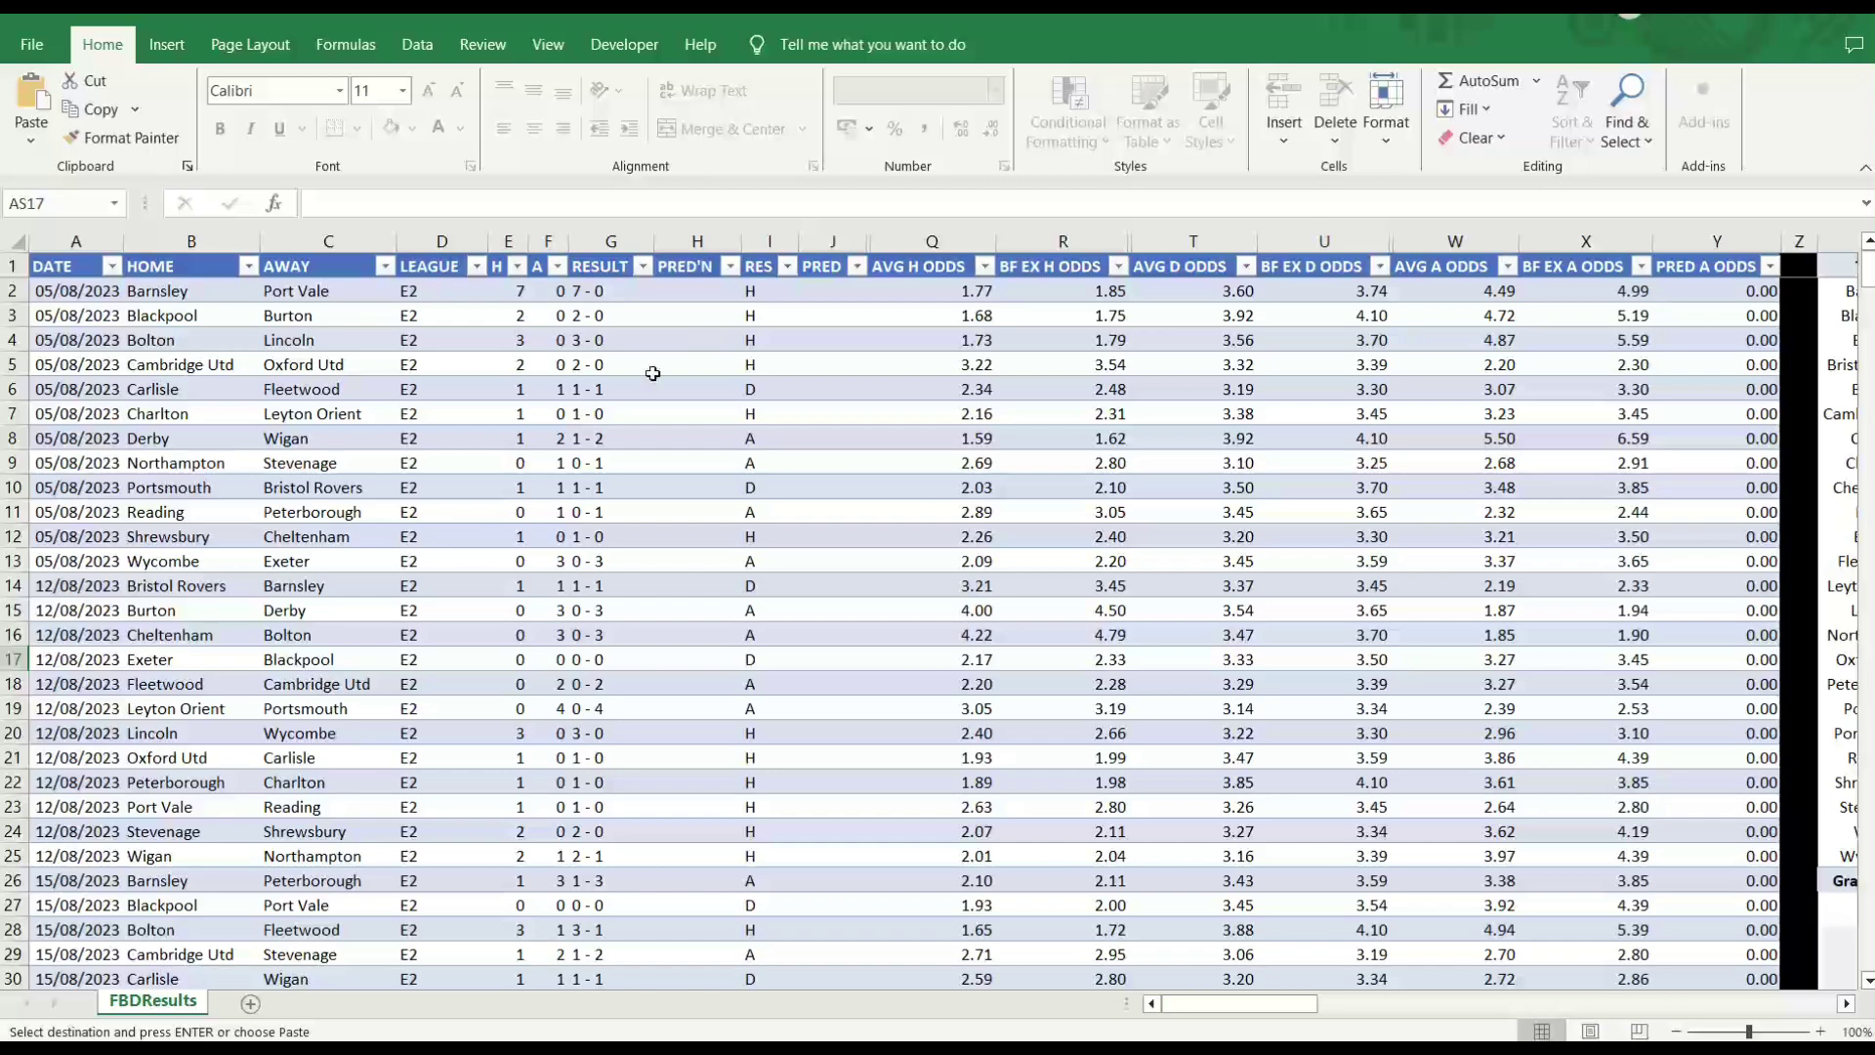
pyautogui.scroll(-7, 795, 518)
pyautogui.scroll(-20, 794, 519)
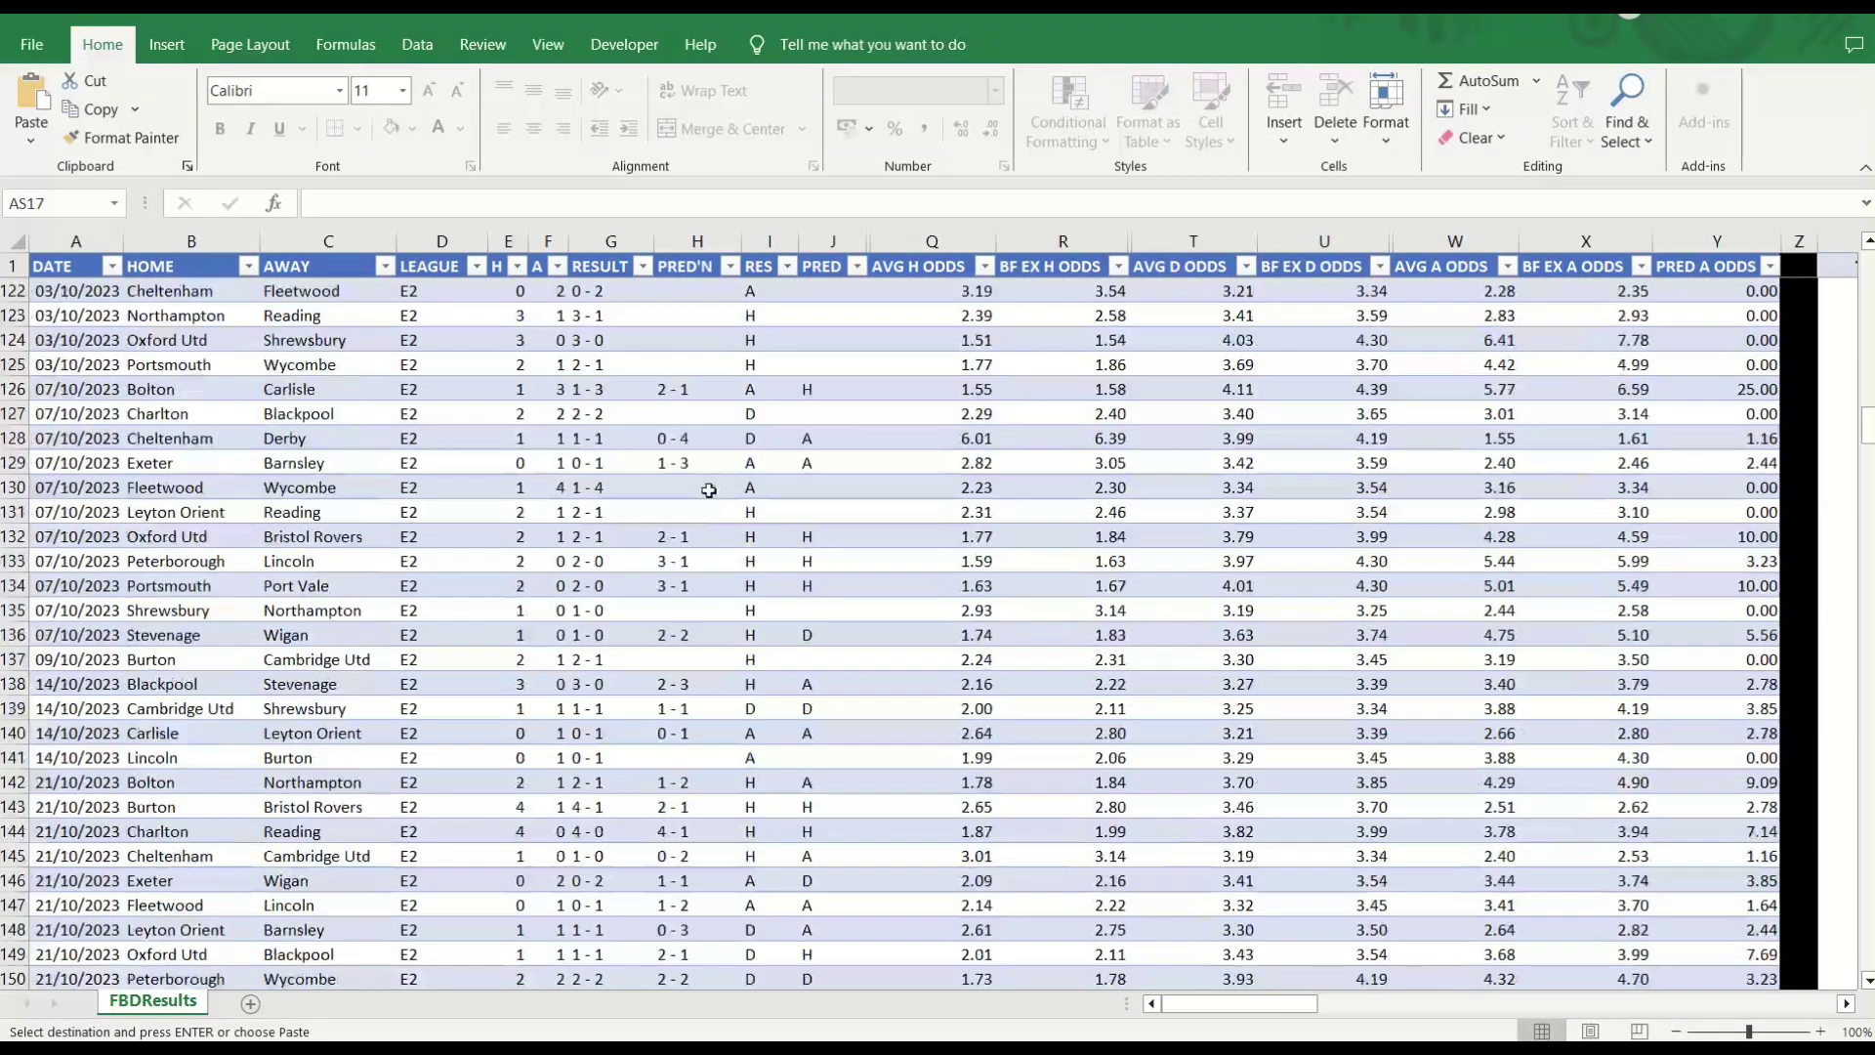
pyautogui.scroll(-4, 1061, 621)
pyautogui.scroll(7, 1760, 475)
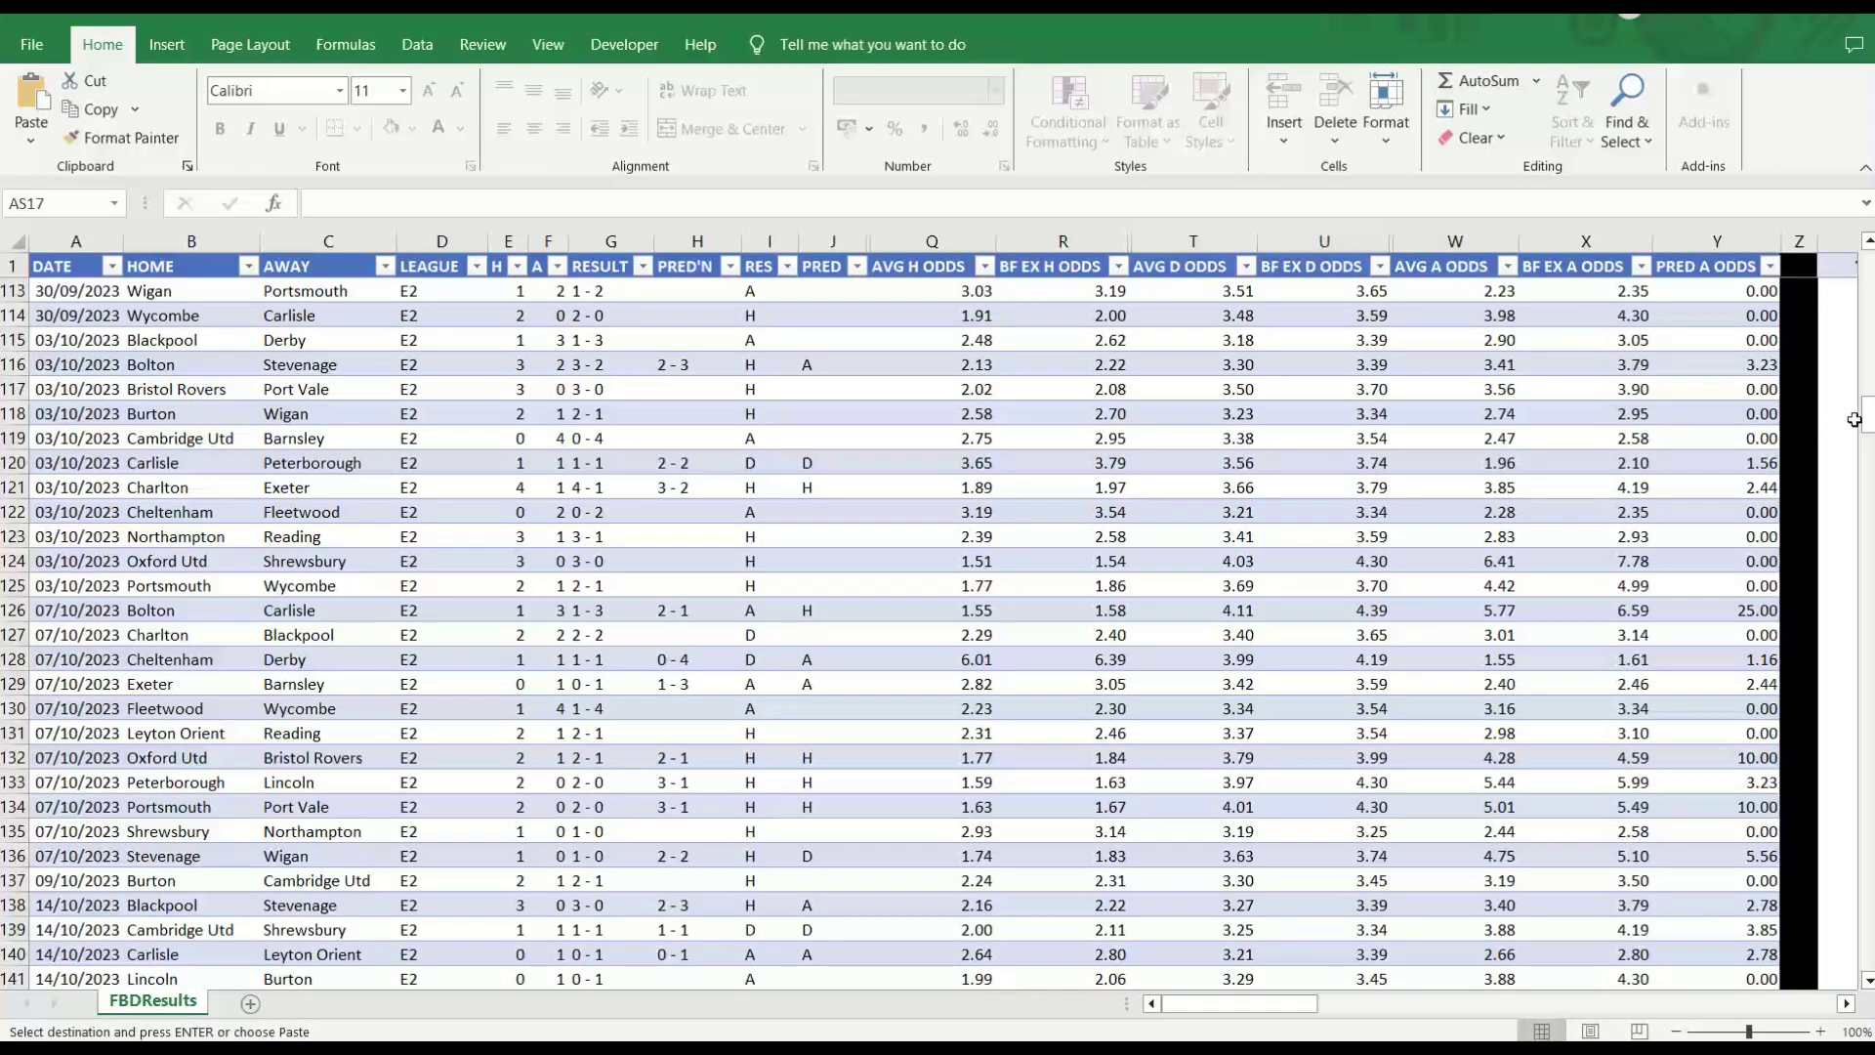
pyautogui.moveTo(1867, 415); pyautogui.dragTo(1867, 274)
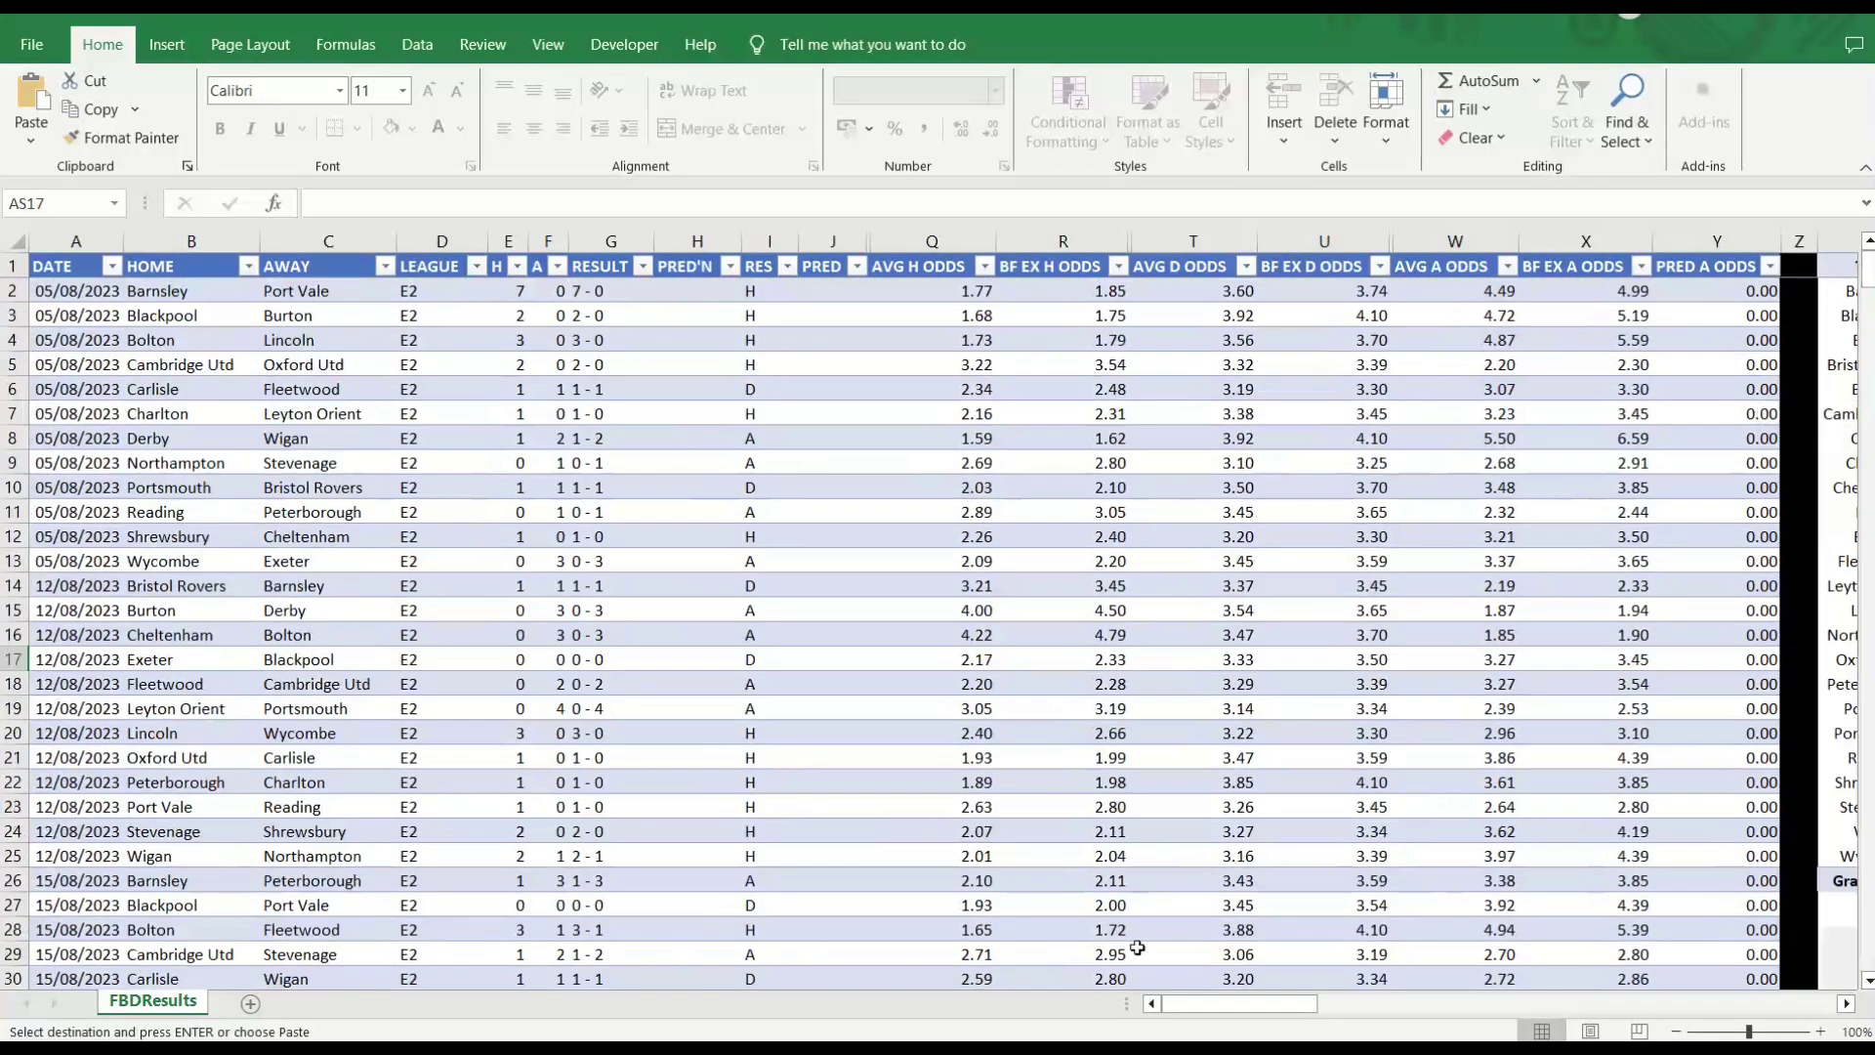
pyautogui.moveTo(1849, 1006); pyautogui.dragTo(1846, 1007)
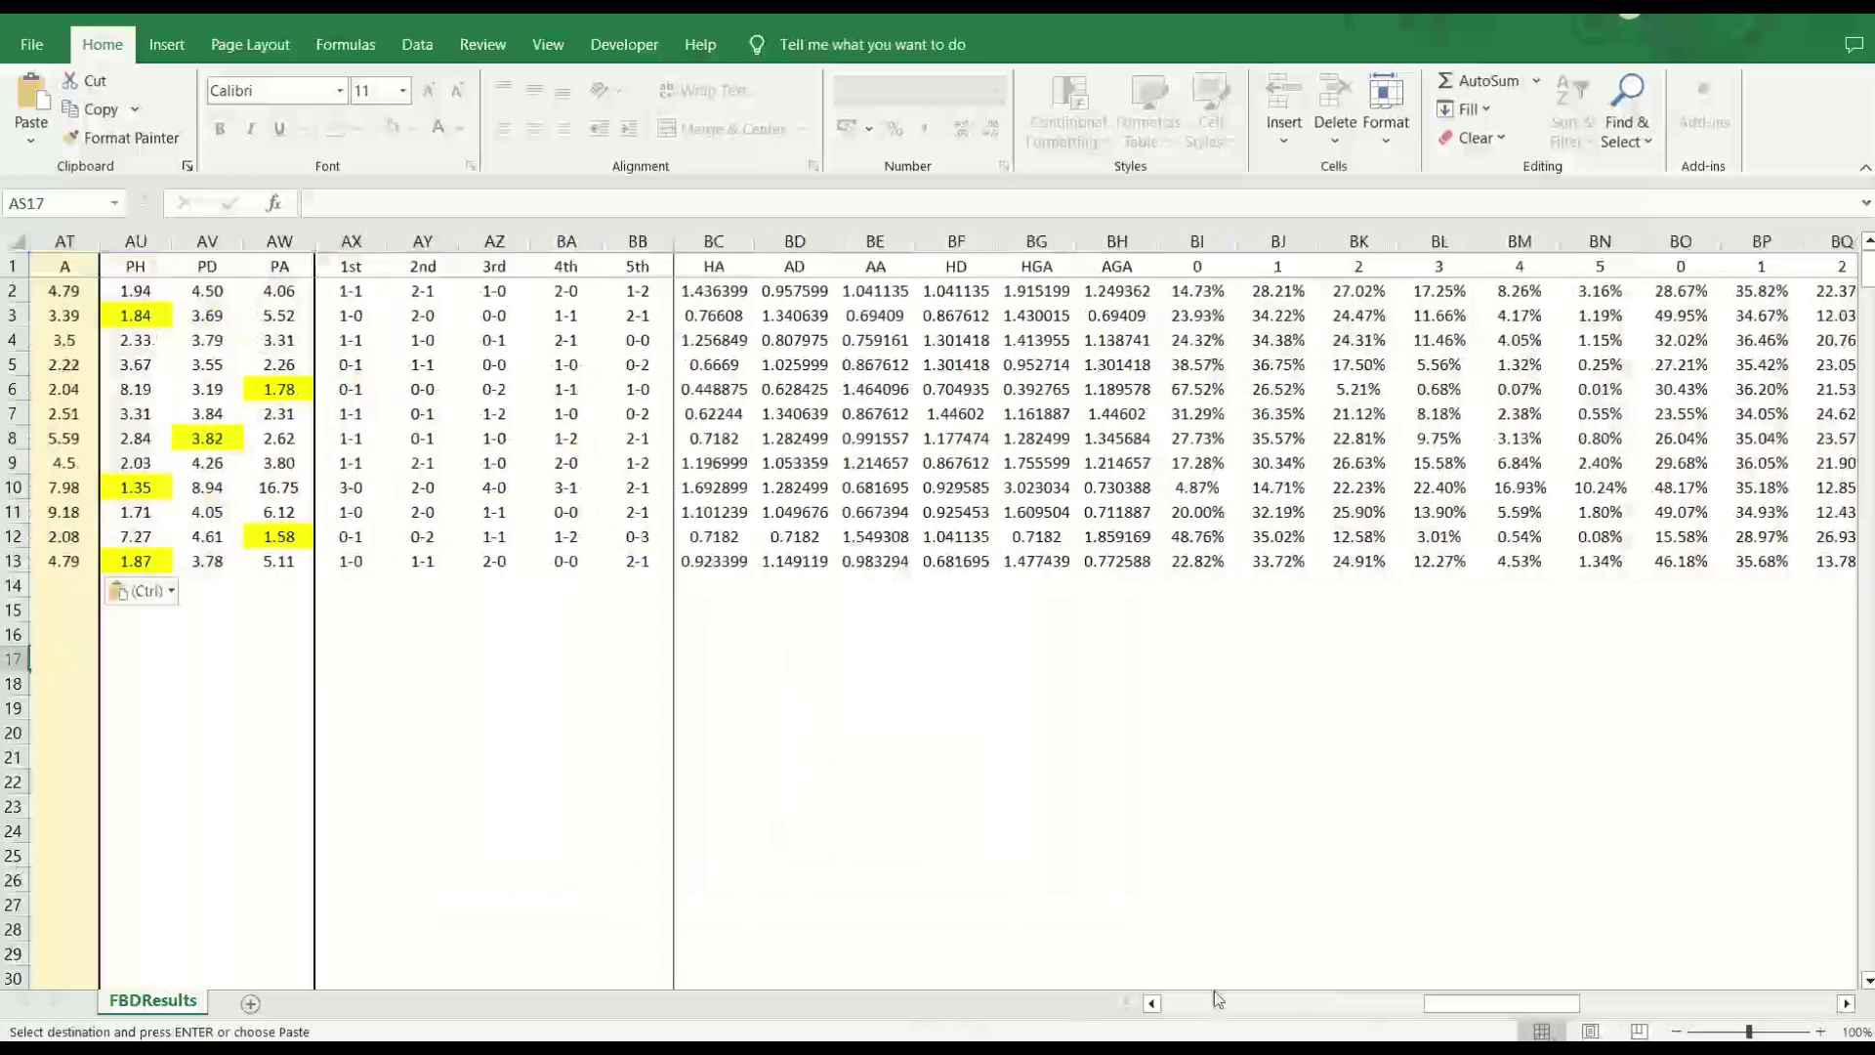
pyautogui.moveTo(1154, 1004); pyautogui.dragTo(1154, 1004)
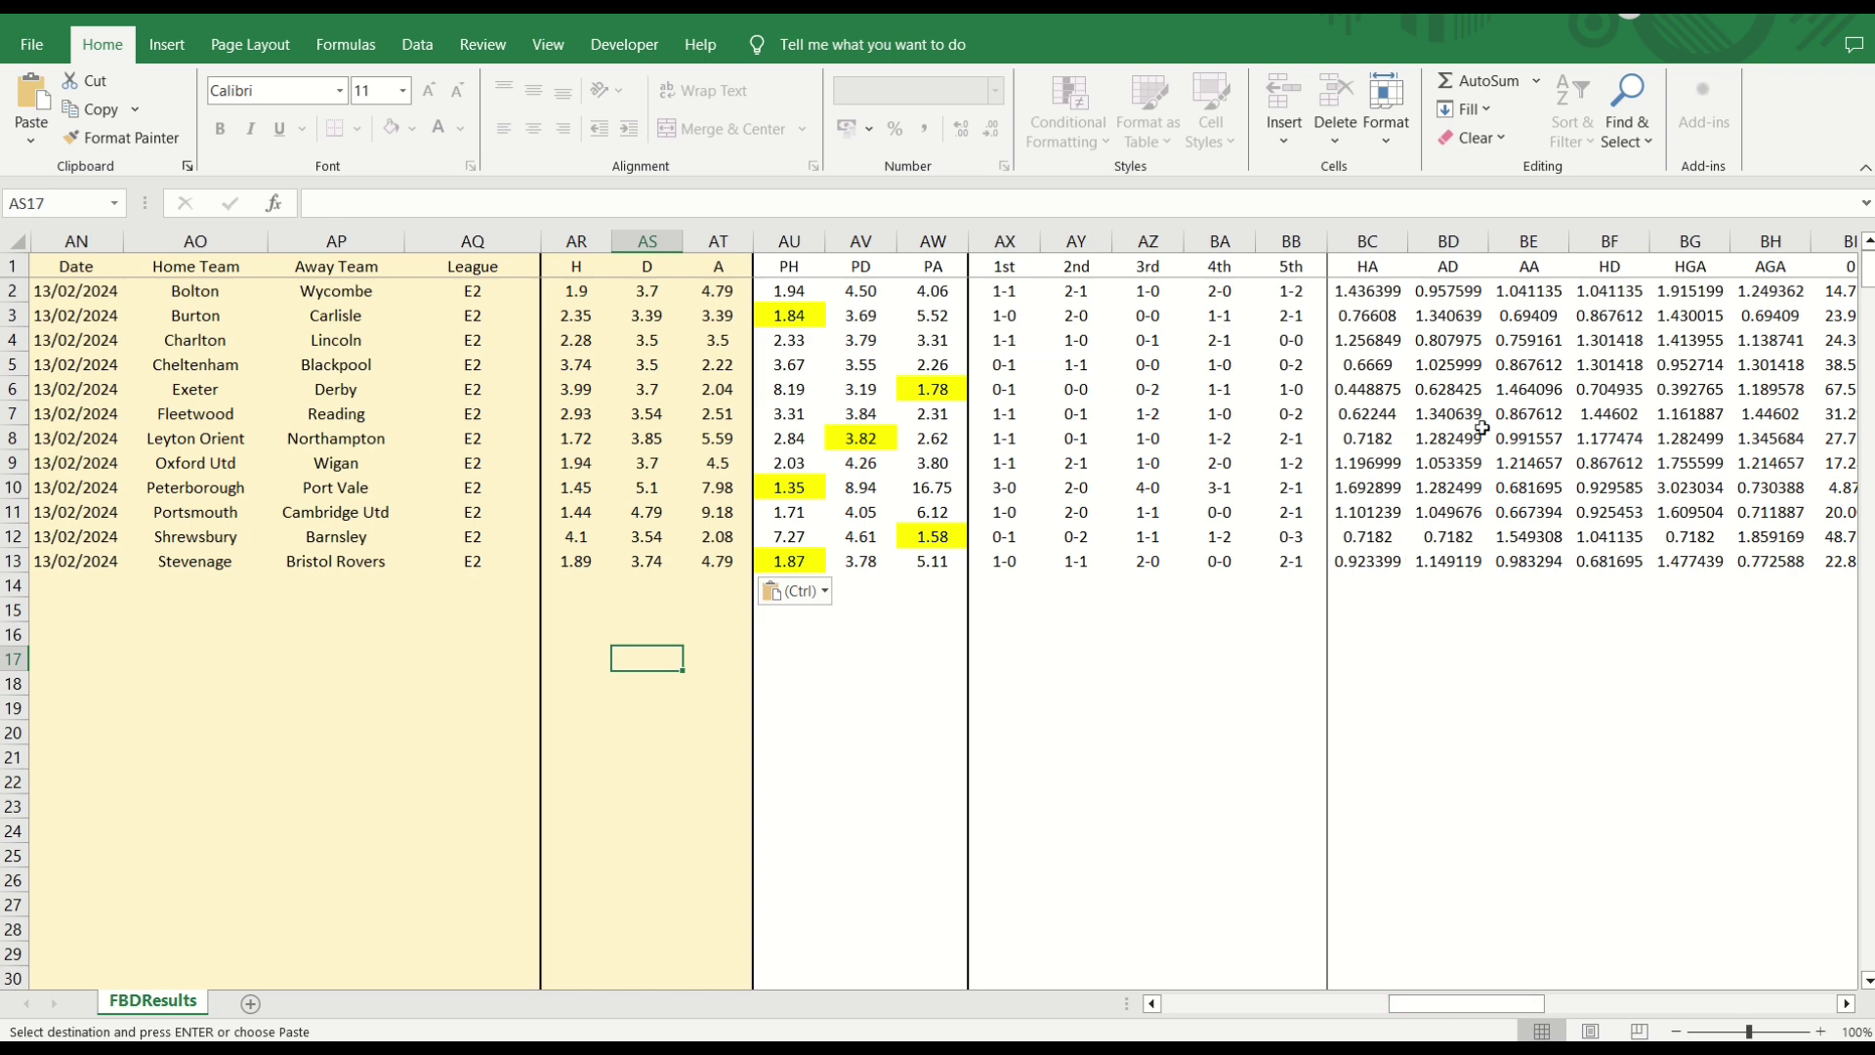
pyautogui.moveTo(1418, 1000); pyautogui.dragTo(1516, 1001)
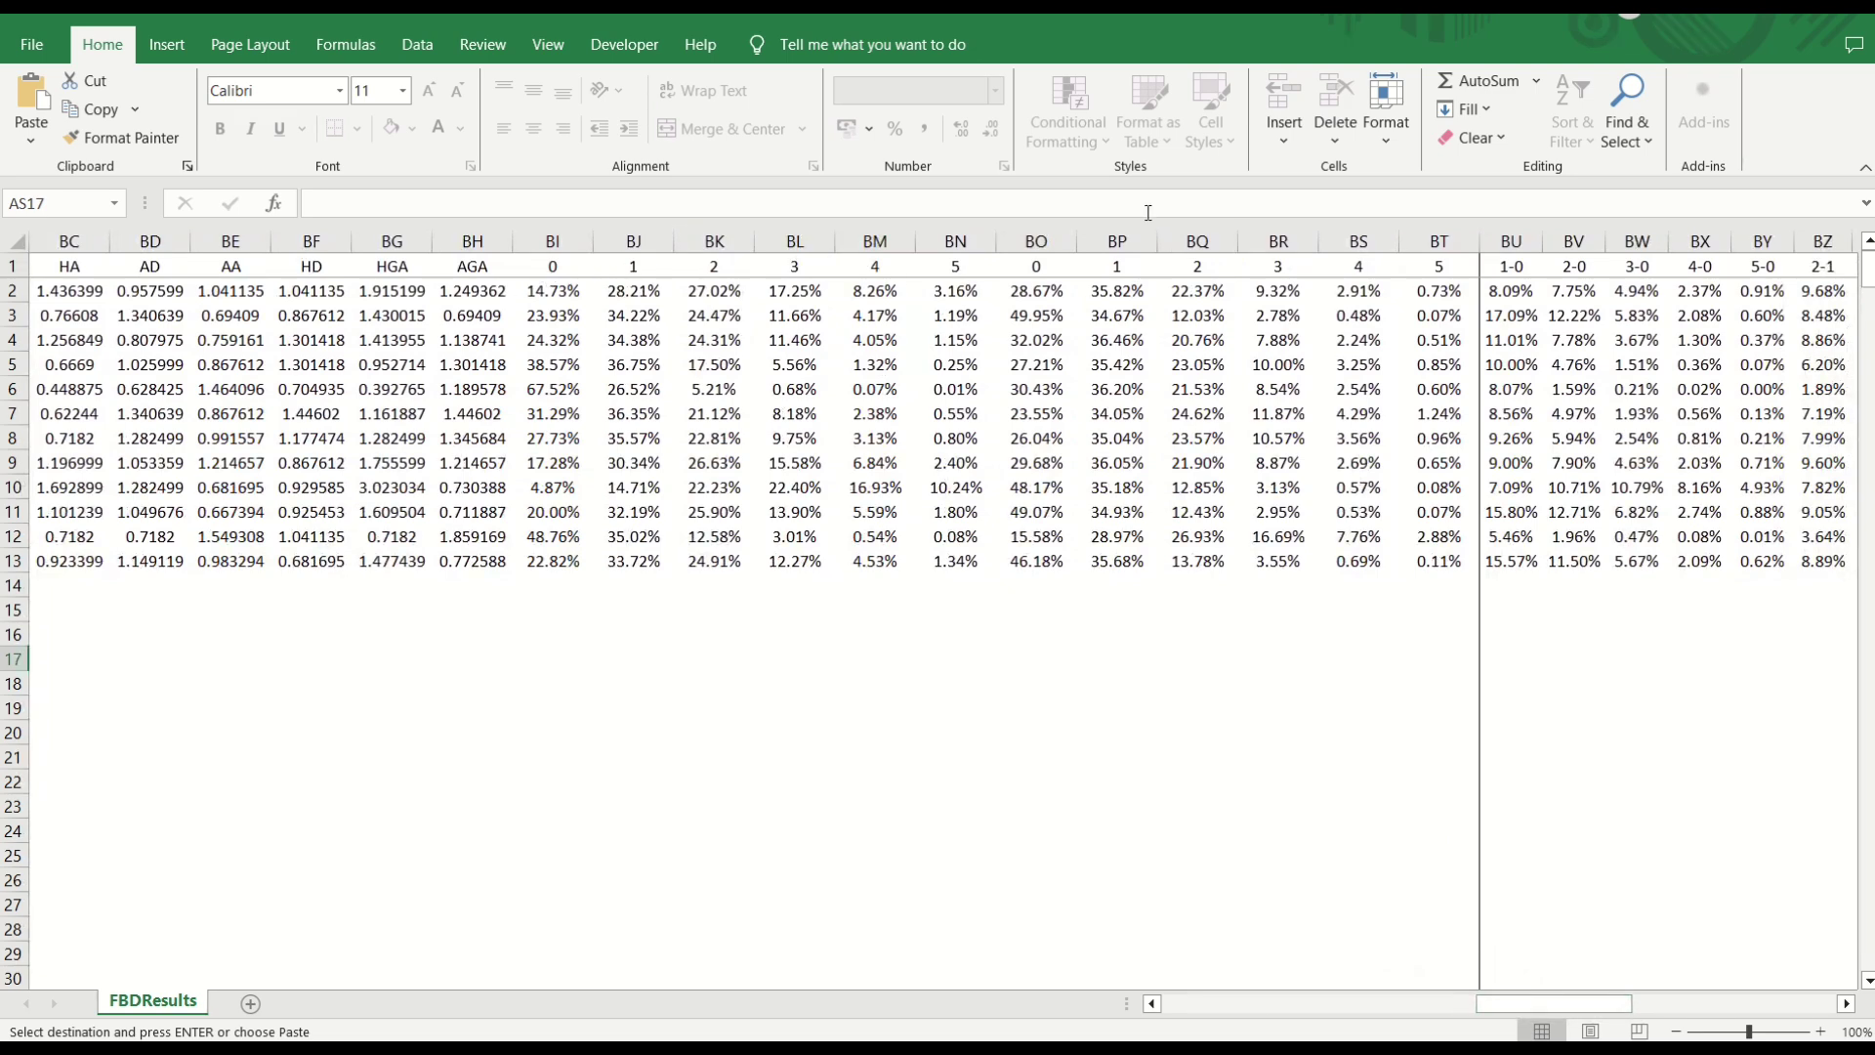
pyautogui.moveTo(1530, 1003); pyautogui.dragTo(1367, 1010)
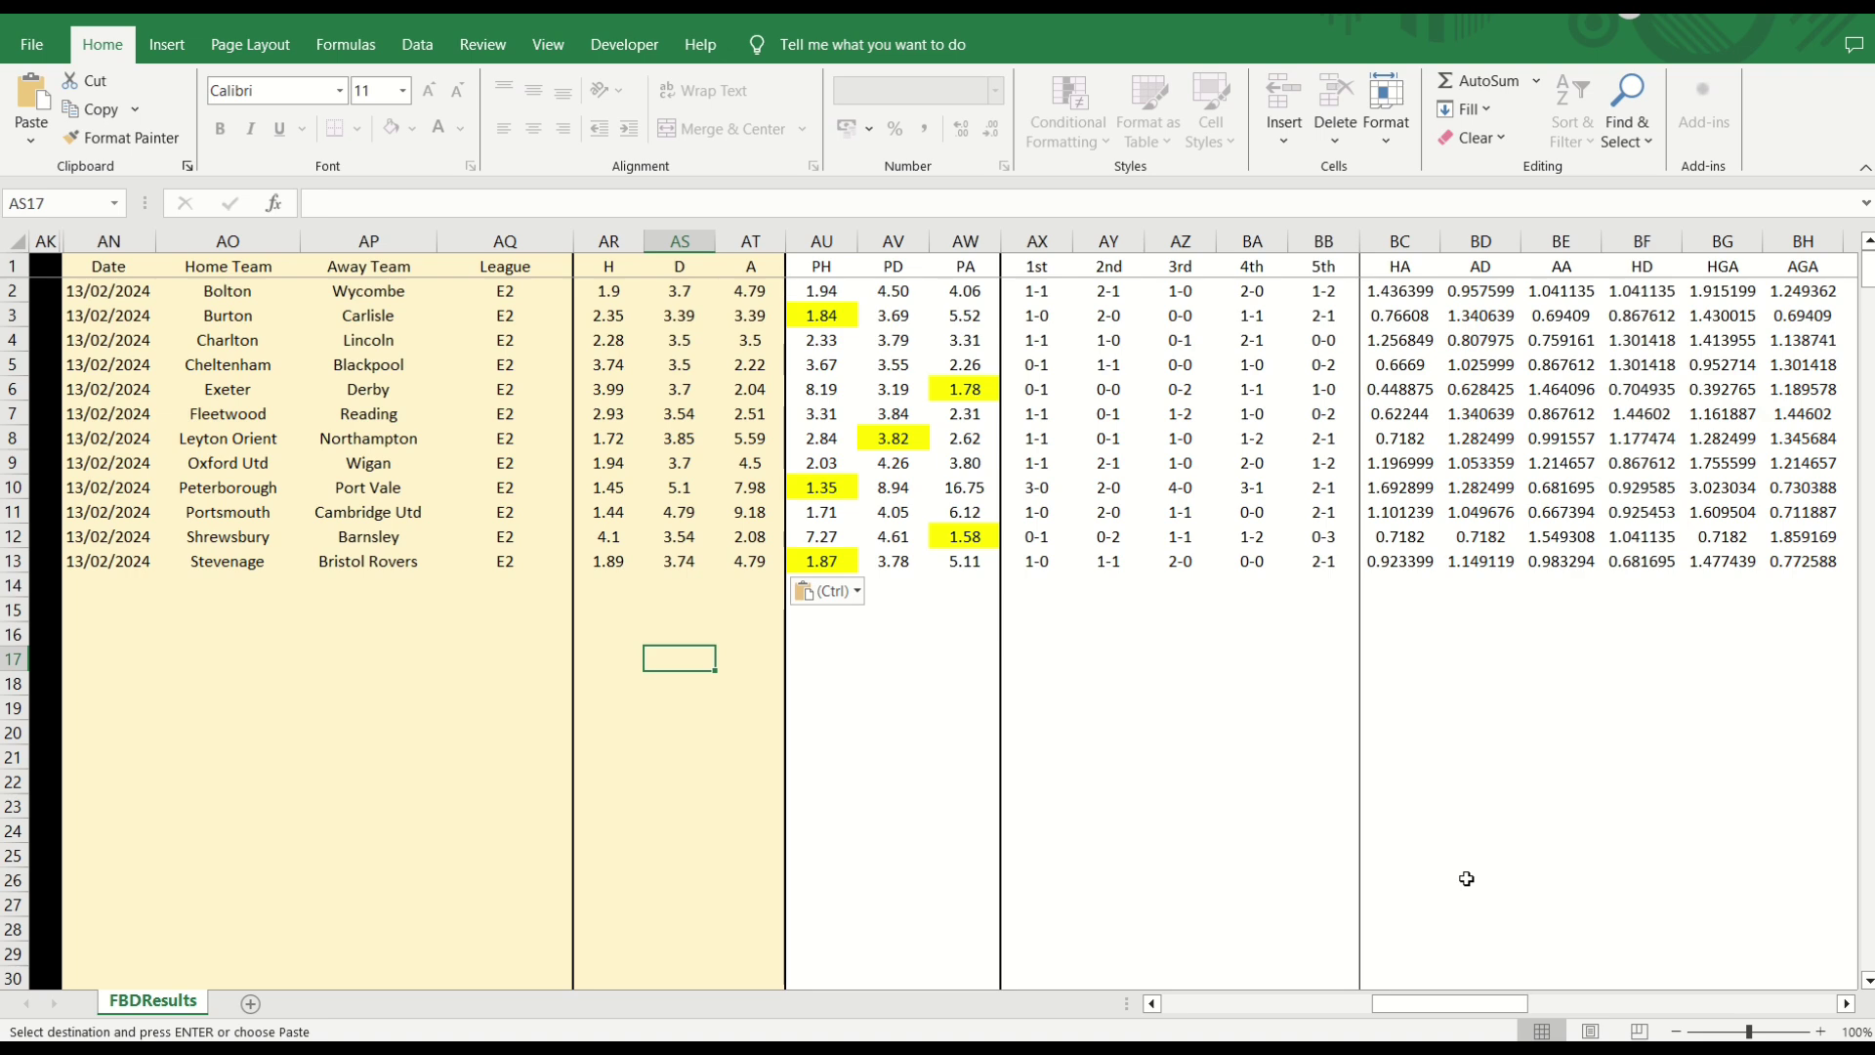
pyautogui.scroll(-10, 1466, 878)
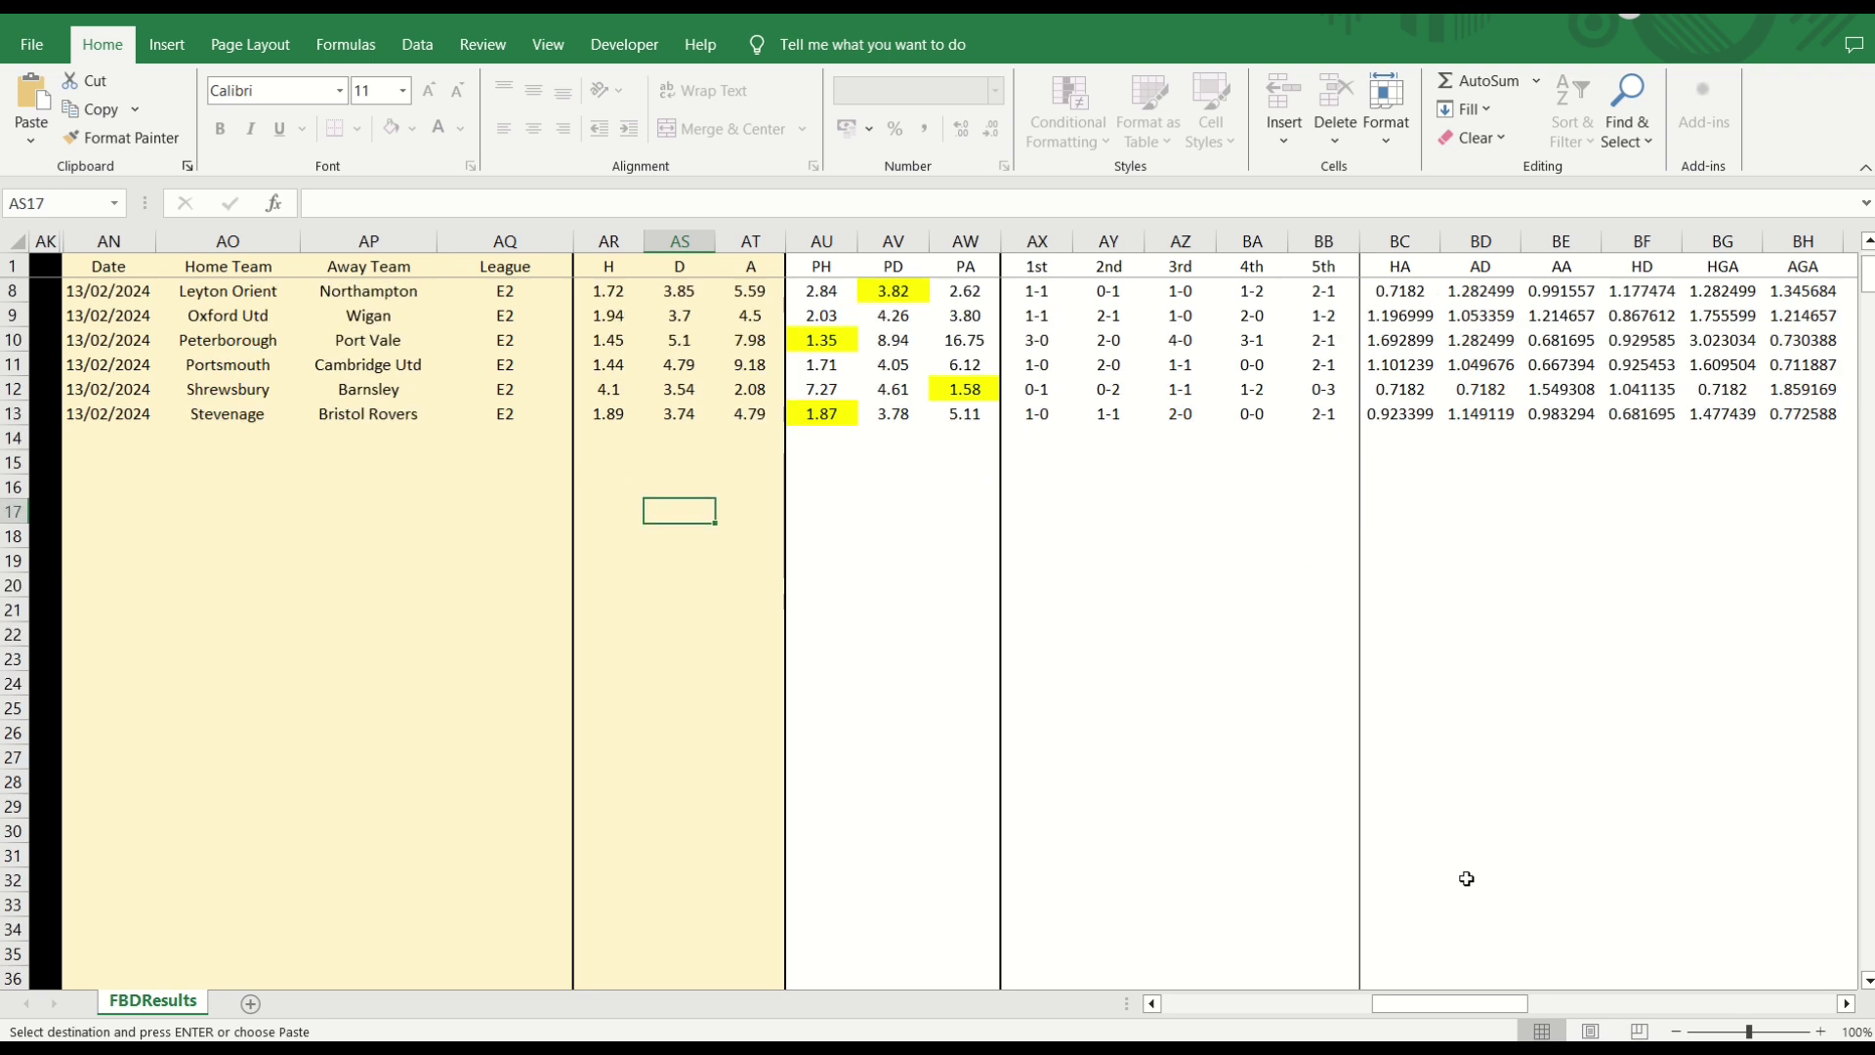
pyautogui.moveTo(1465, 1004); pyautogui.dragTo(1641, 998)
pyautogui.scroll(-7, 1520, 889)
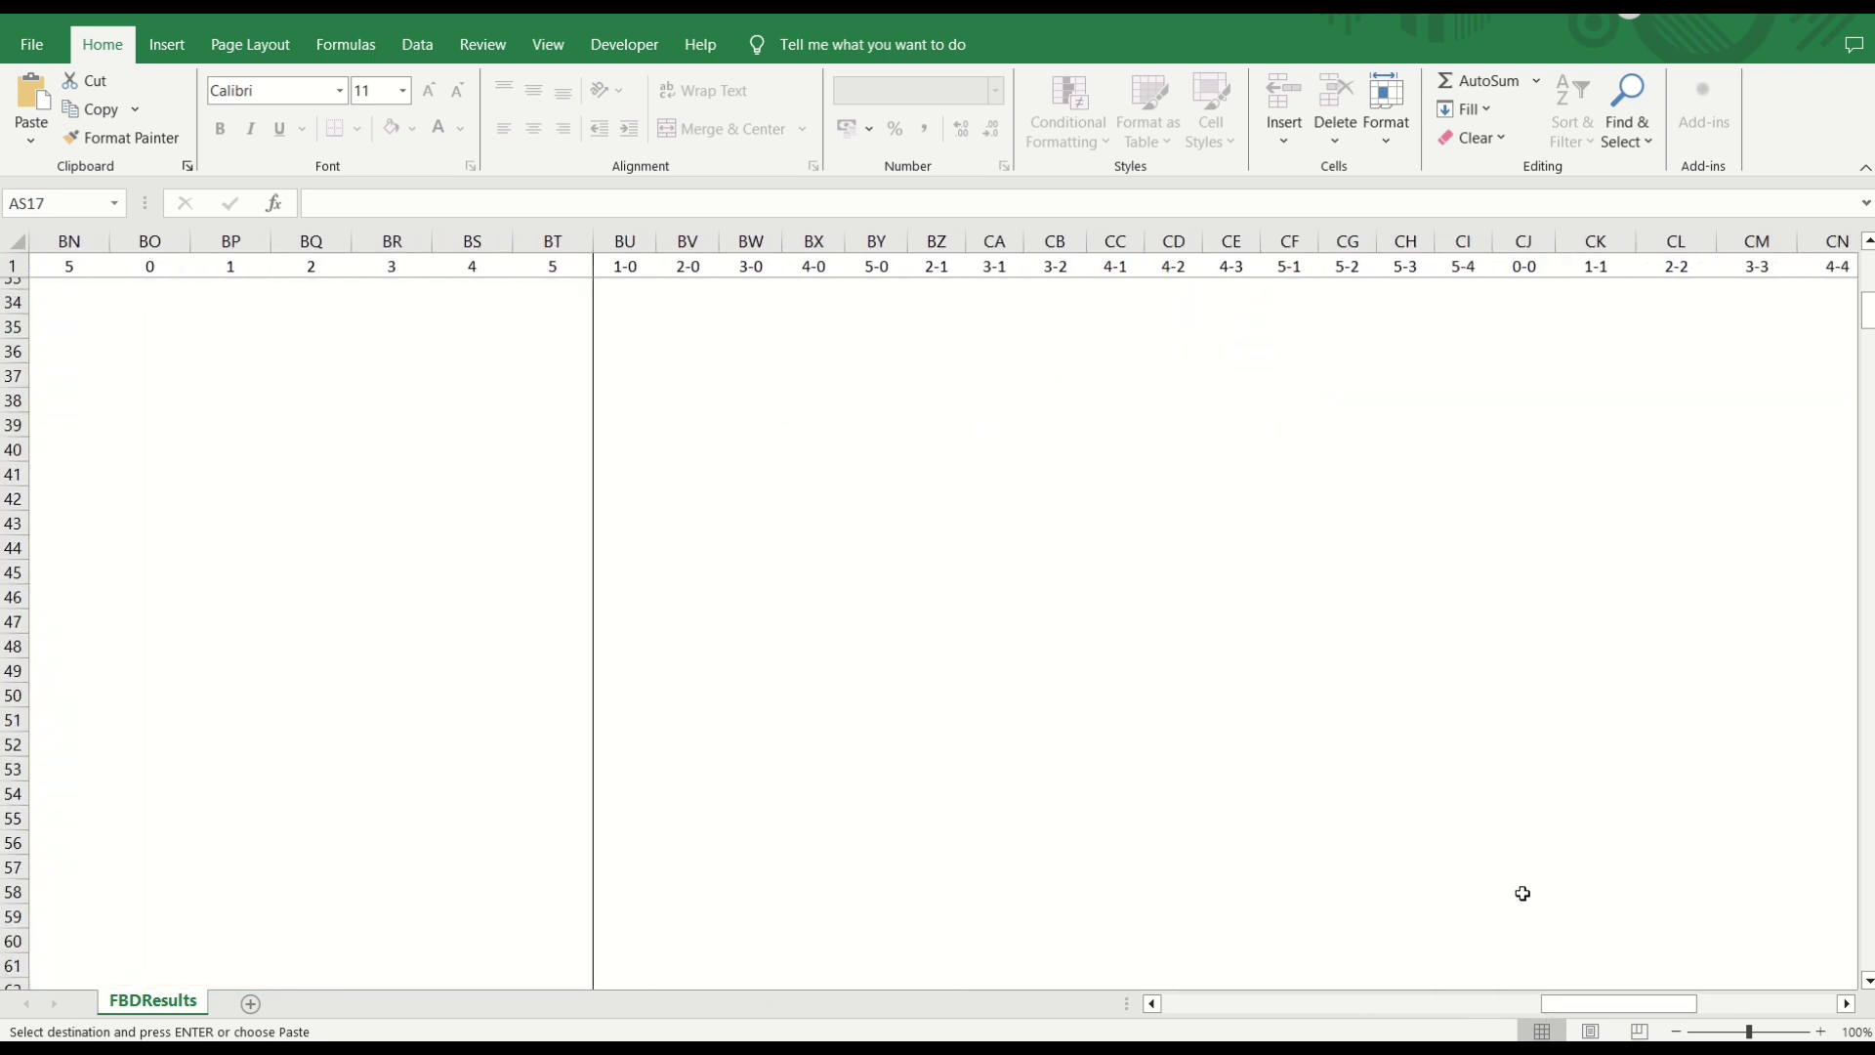
pyautogui.scroll(14, 1519, 890)
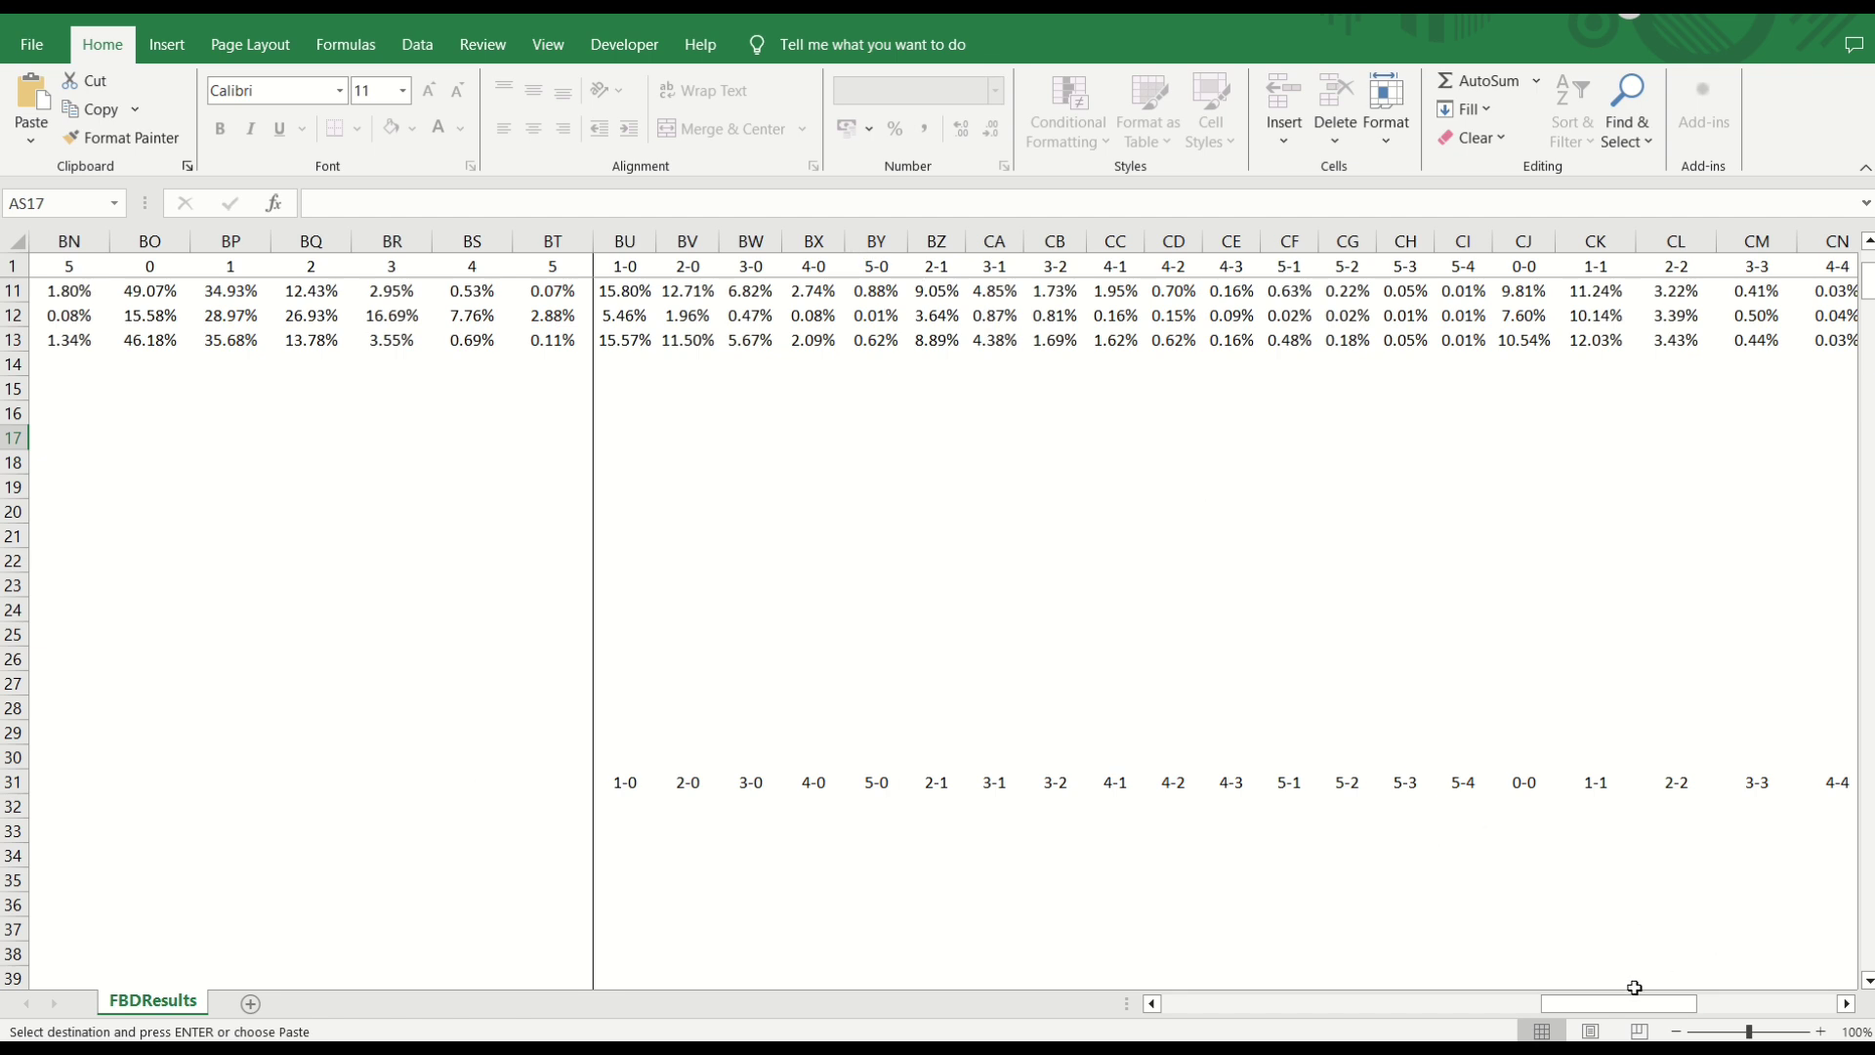
pyautogui.moveTo(1594, 1004)
pyautogui.mouseDown()
pyautogui.moveTo(1396, 1004)
pyautogui.moveTo(1563, 991)
pyautogui.mouseUp()
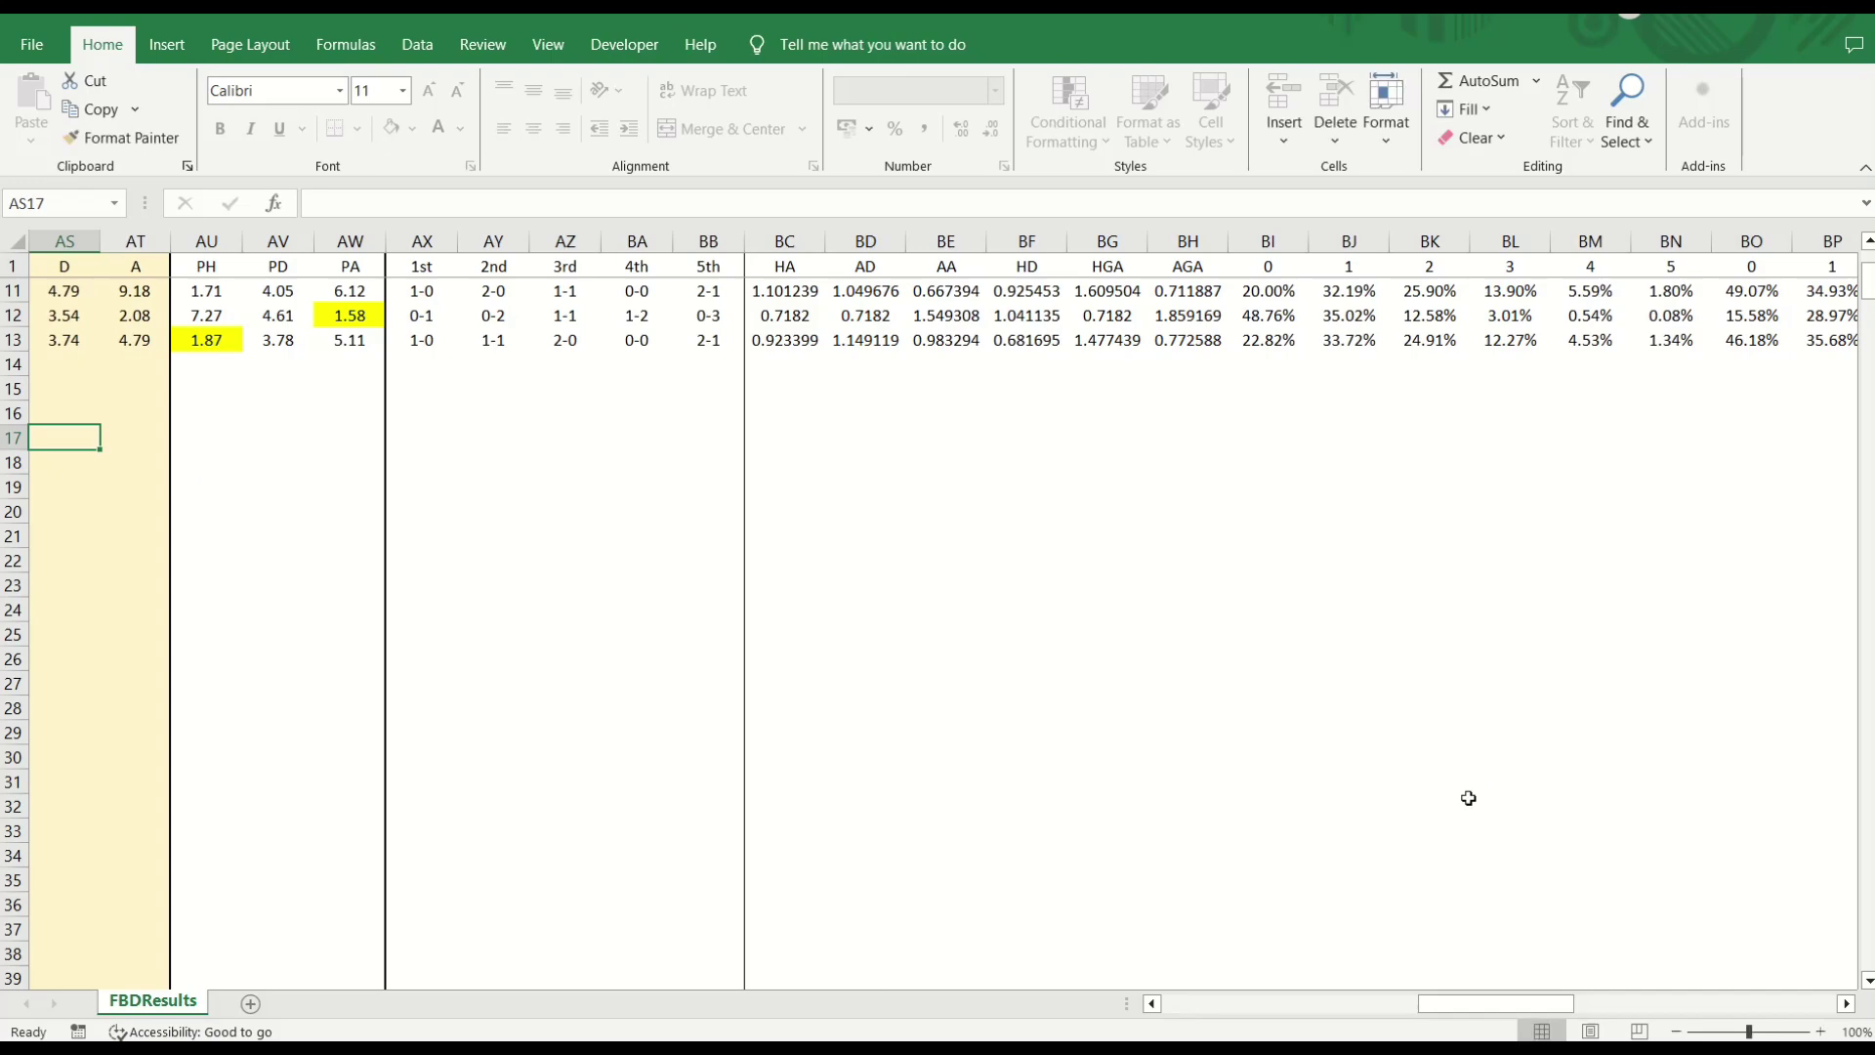
pyautogui.moveTo(1452, 1004); pyautogui.dragTo(1397, 1004)
pyautogui.scroll(3, 716, 731)
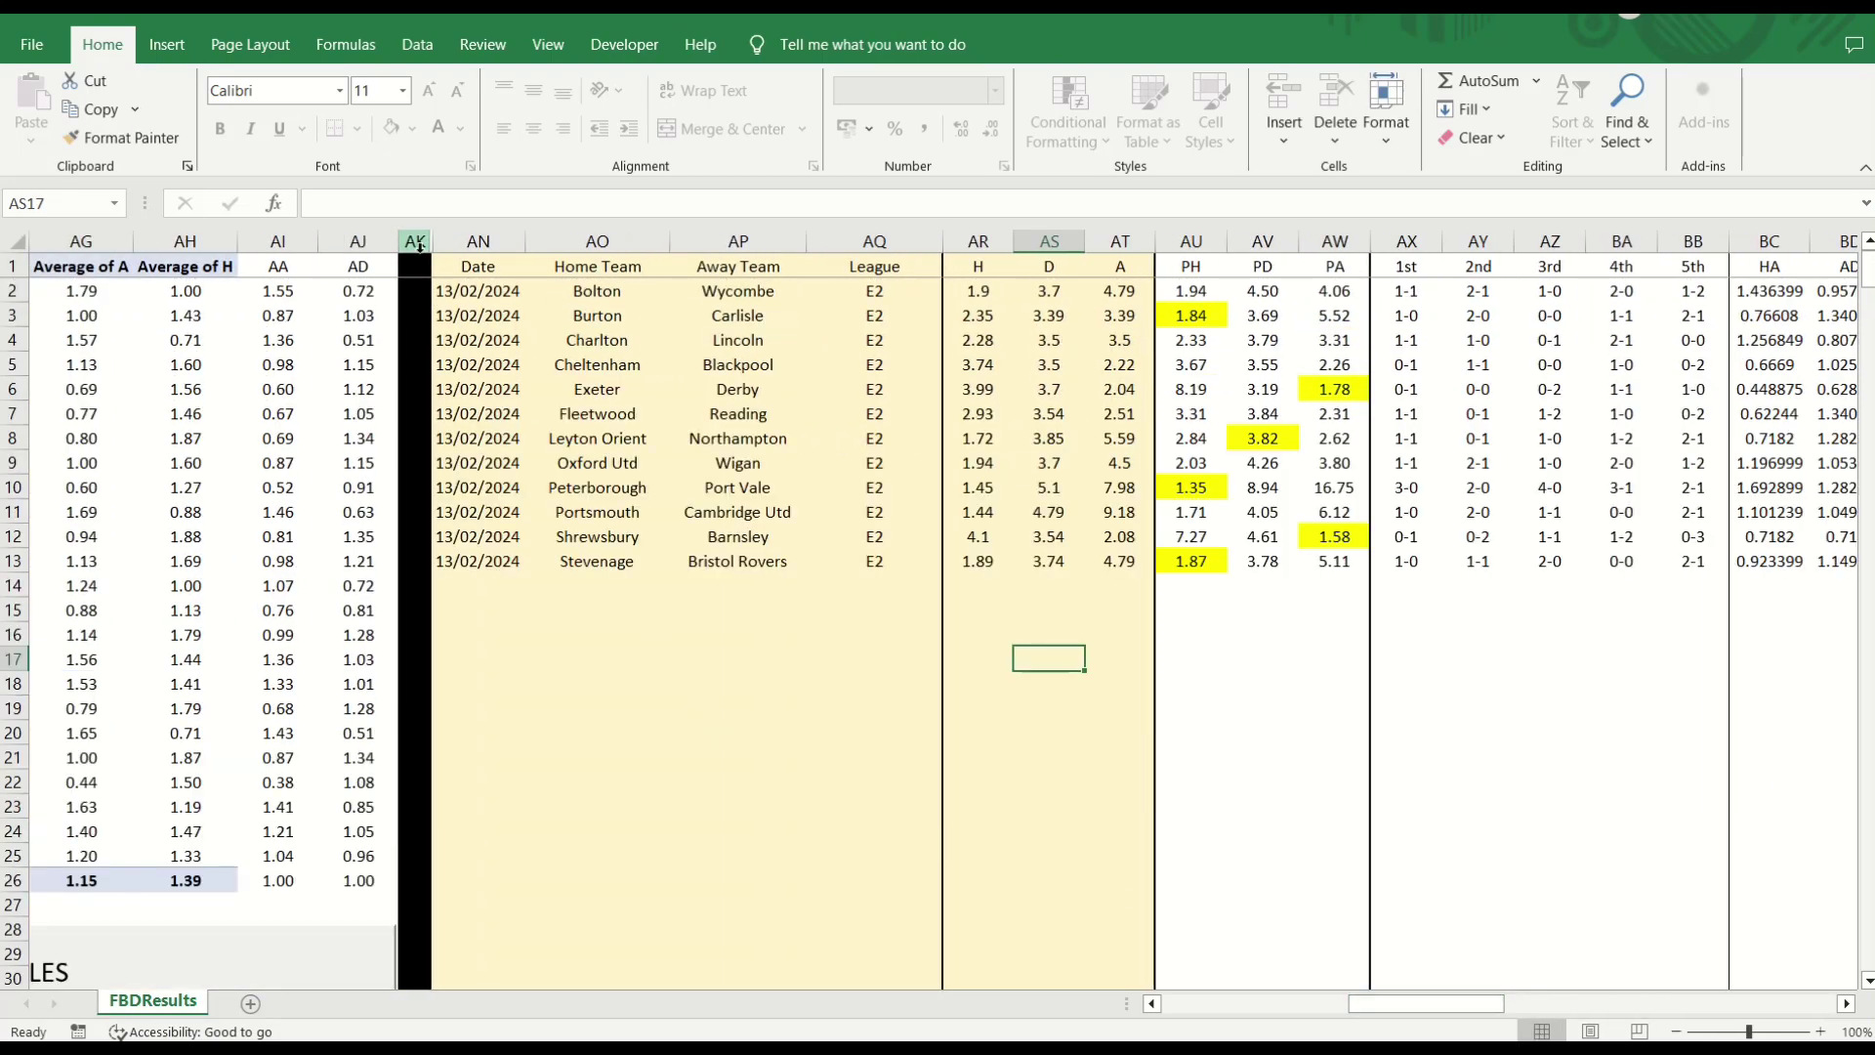
pyautogui.moveTo(416, 242); pyautogui.dragTo(457, 254)
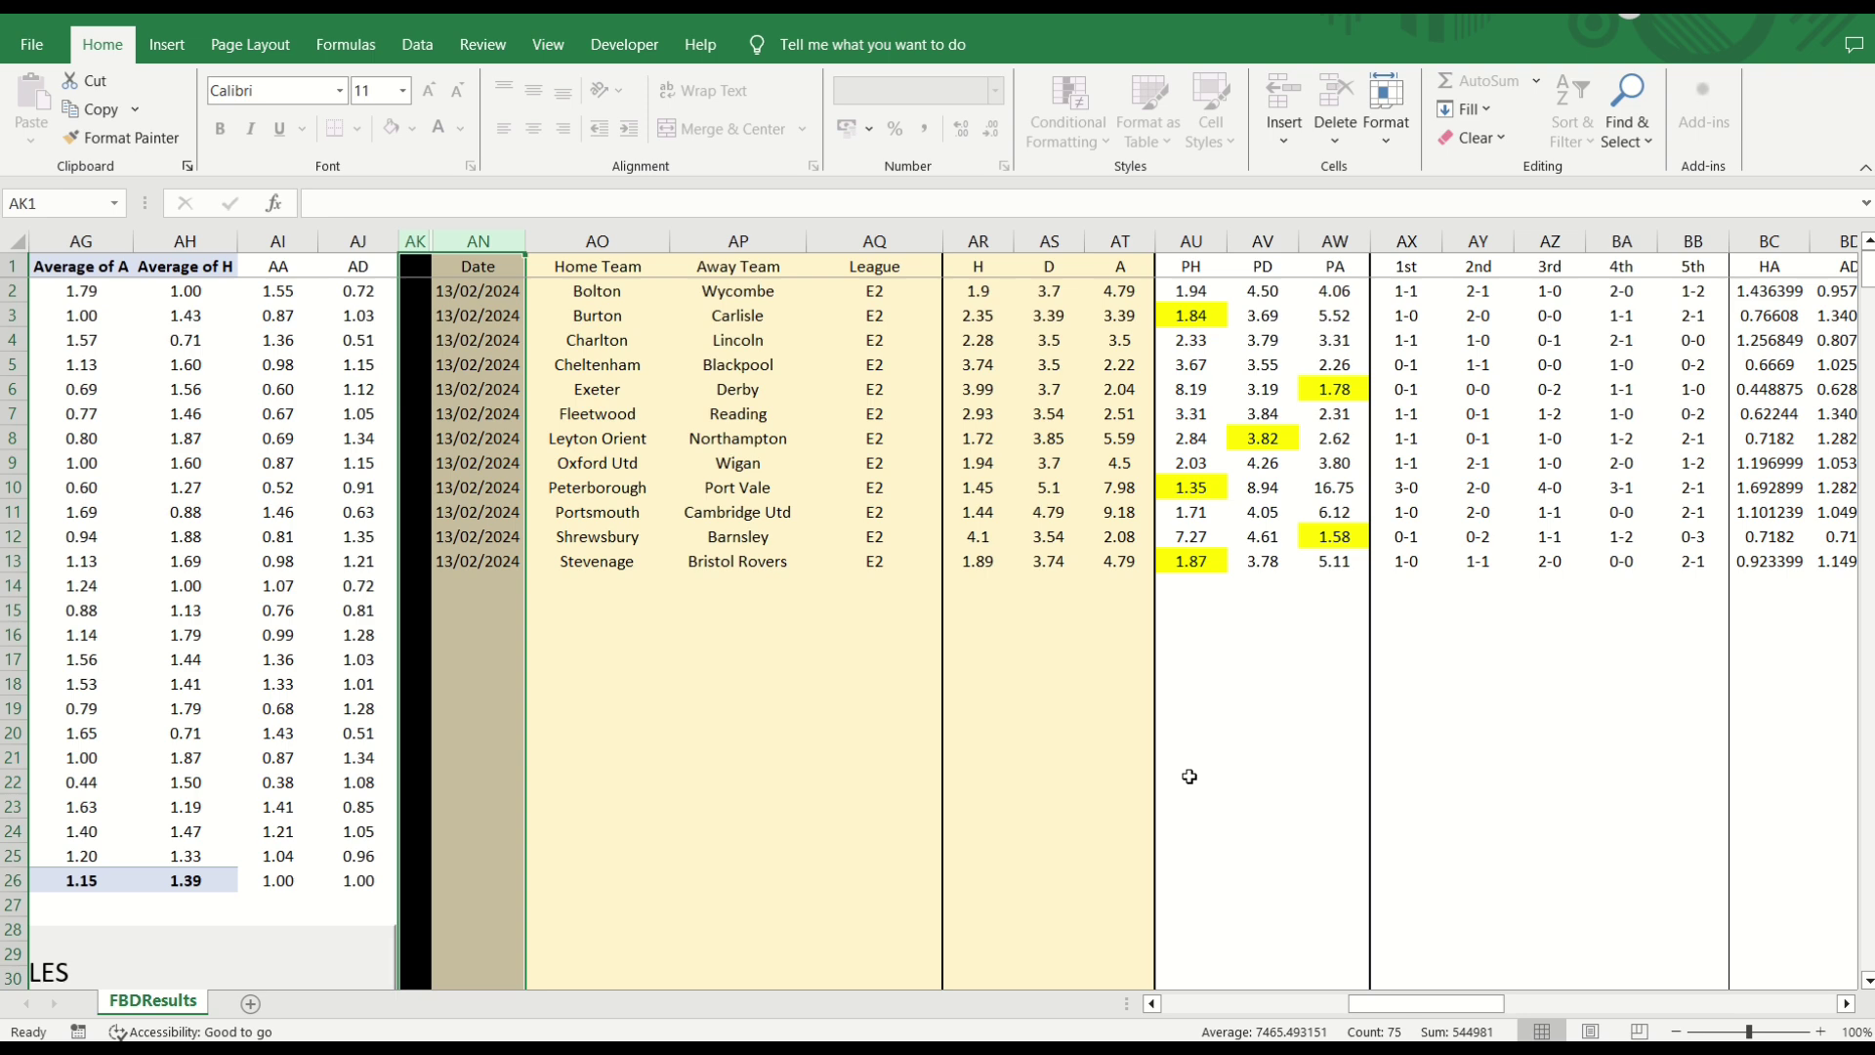
pyautogui.click(1018, 730)
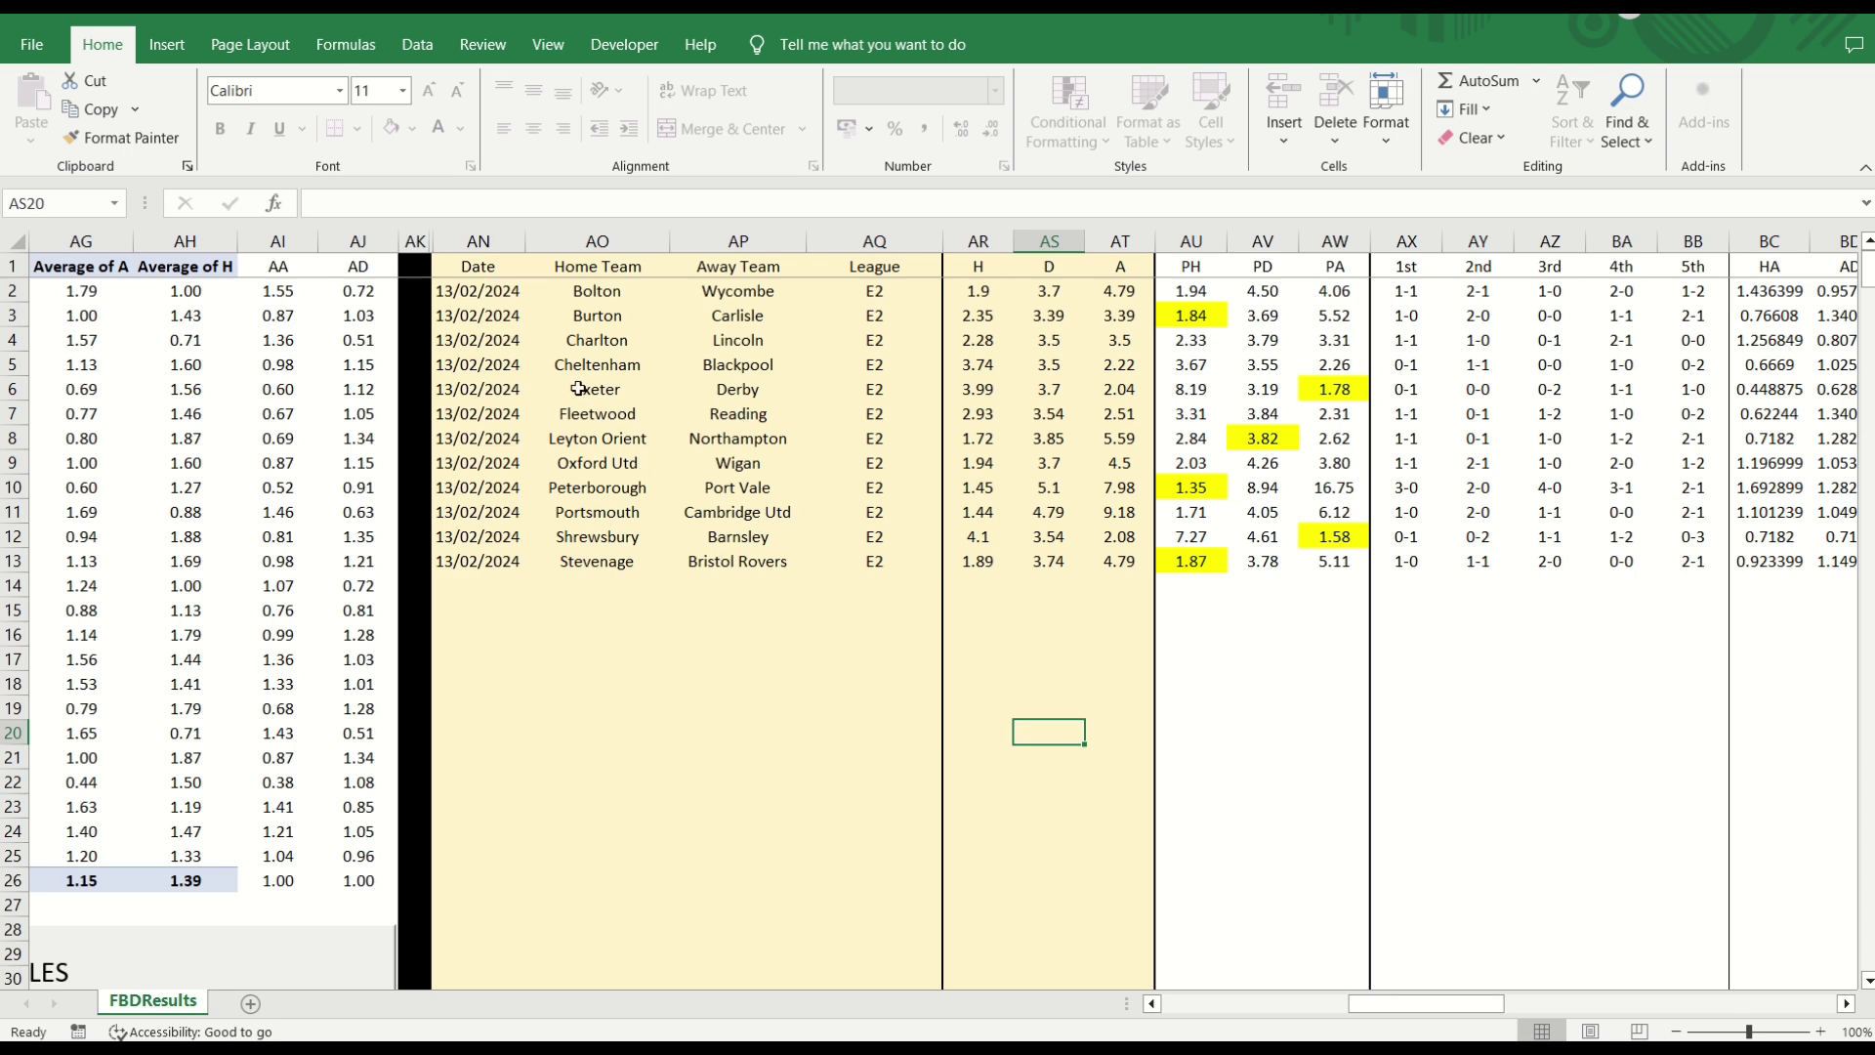
pyautogui.moveTo(1426, 1001); pyautogui.dragTo(1378, 1001)
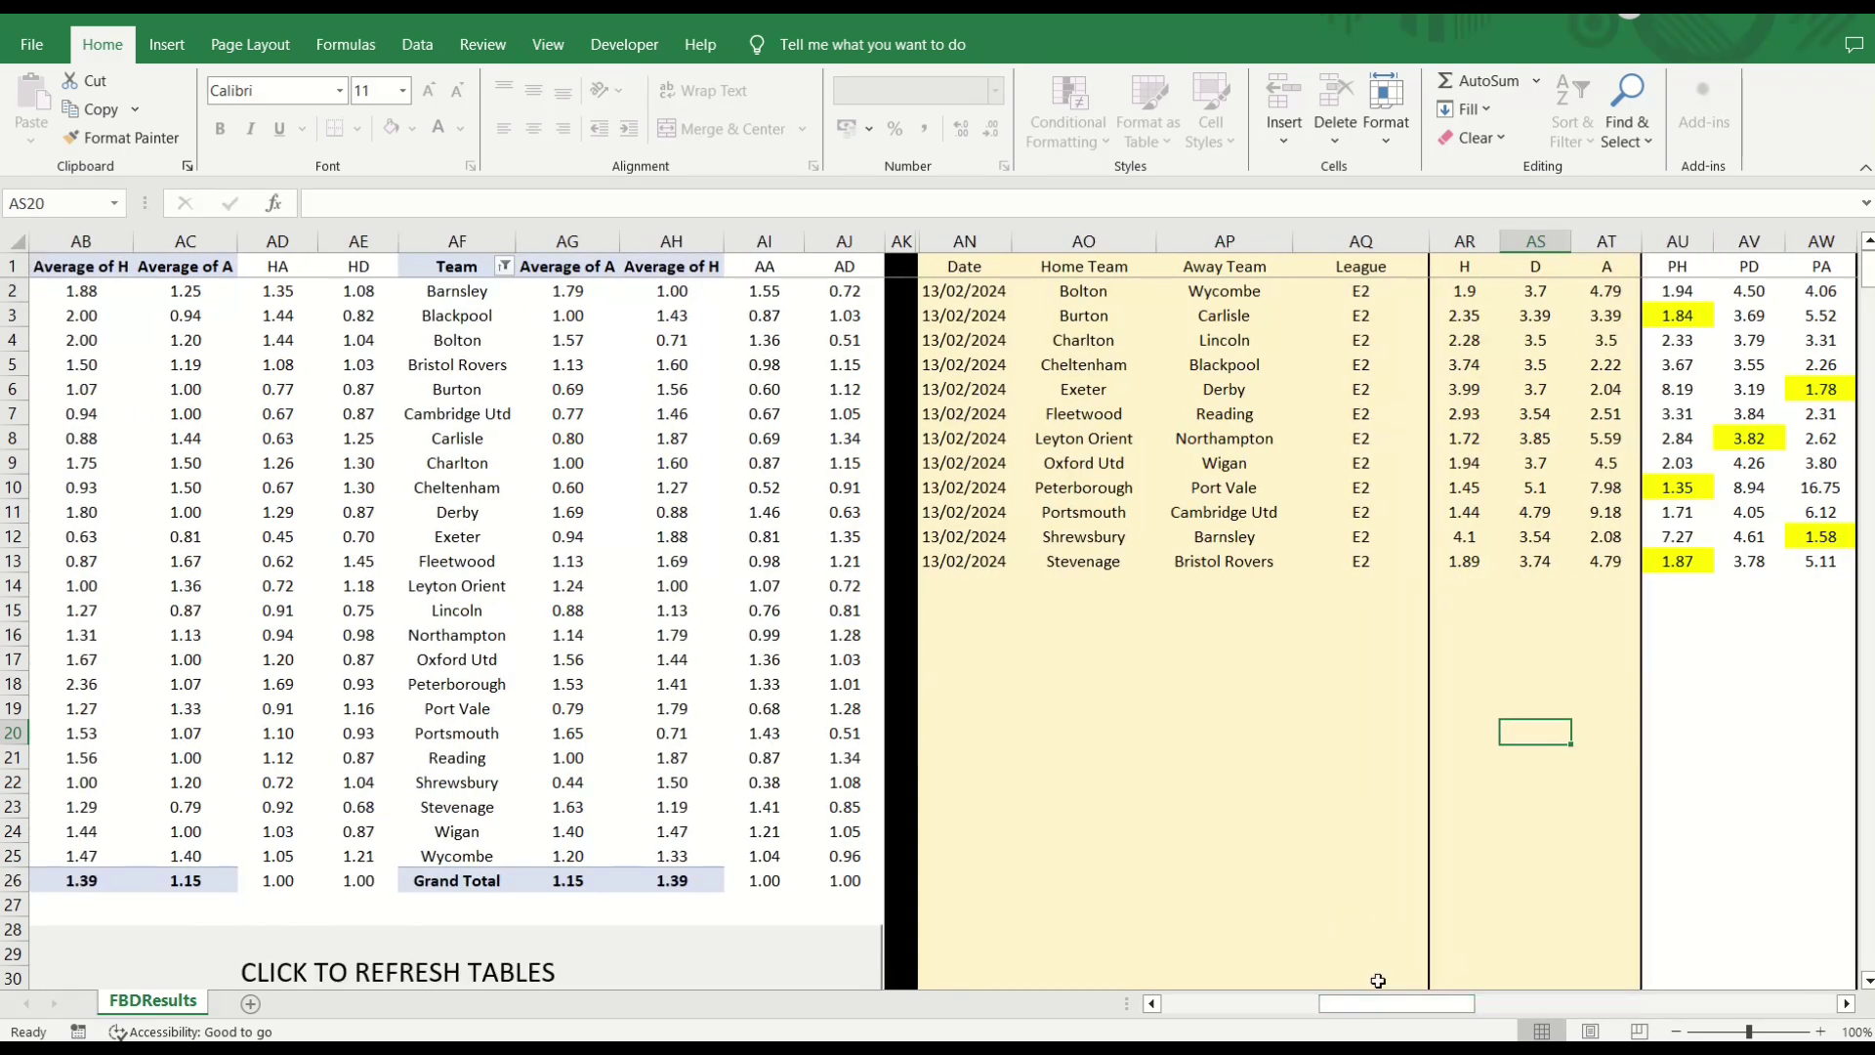
pyautogui.moveTo(1373, 994); pyautogui.dragTo(1424, 1016)
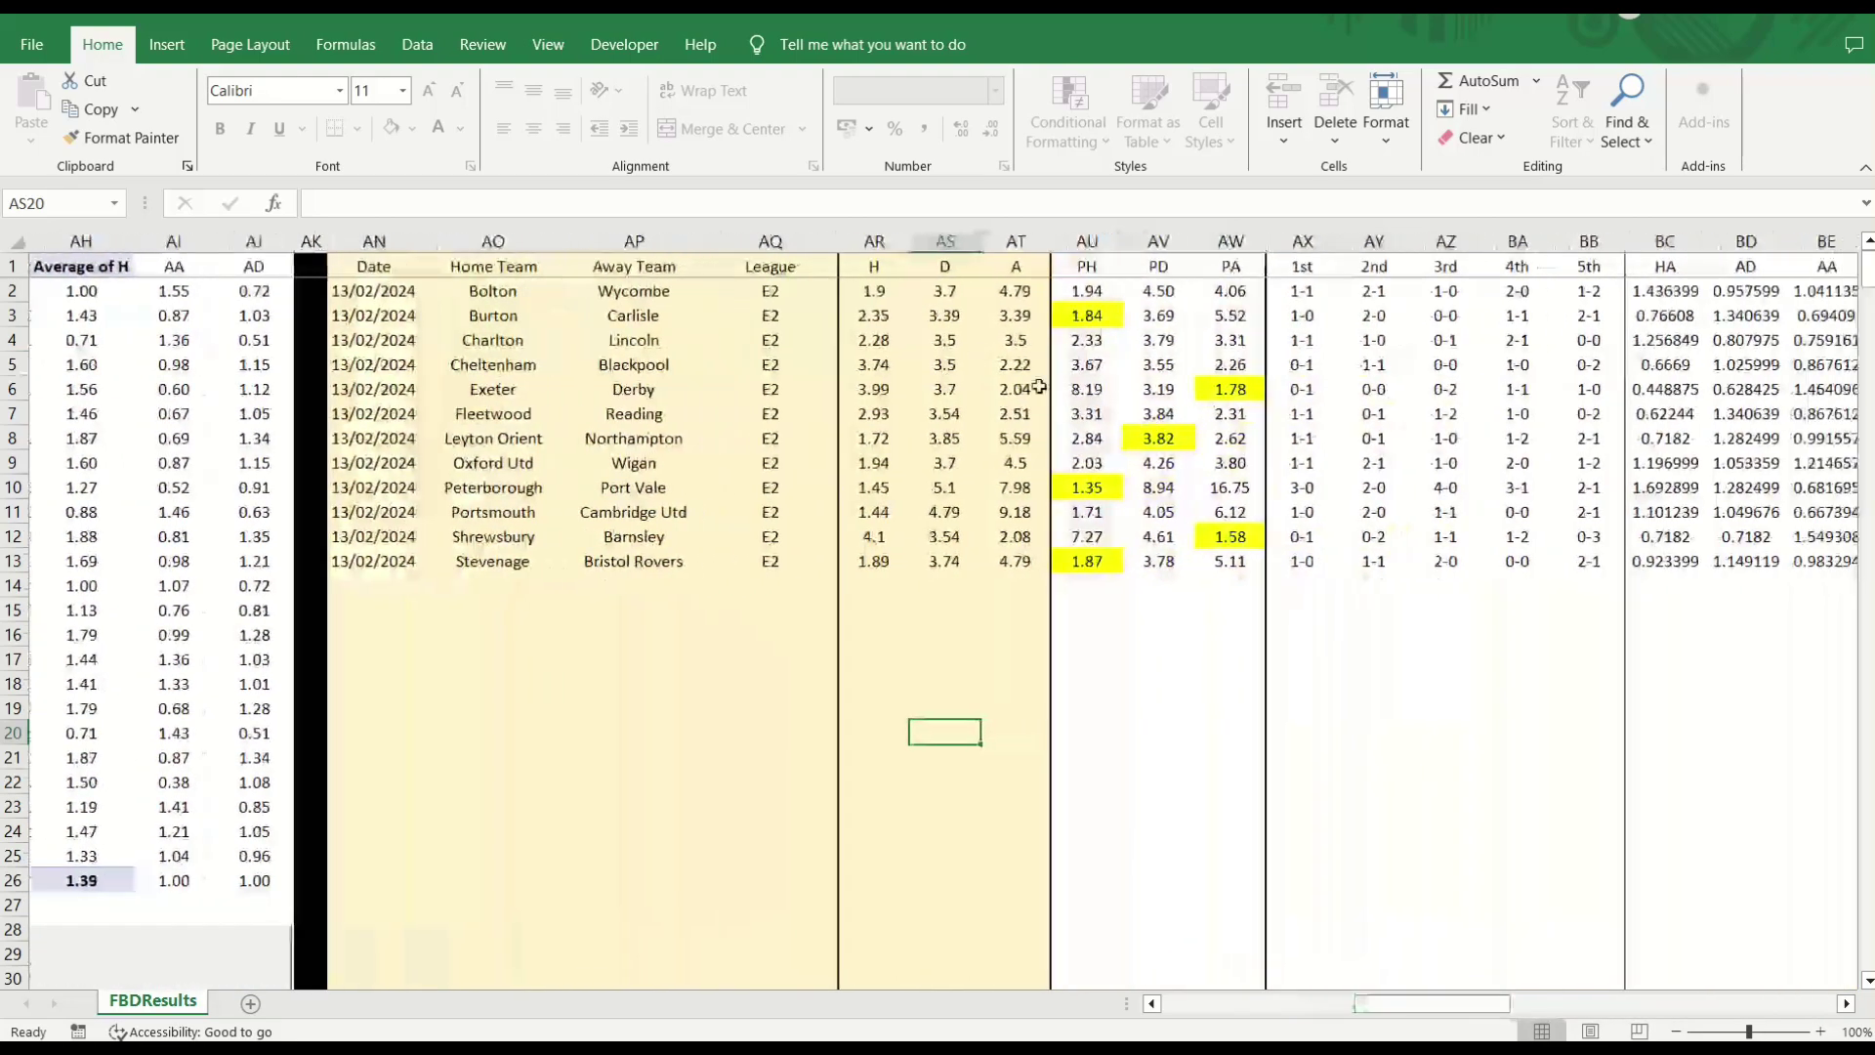